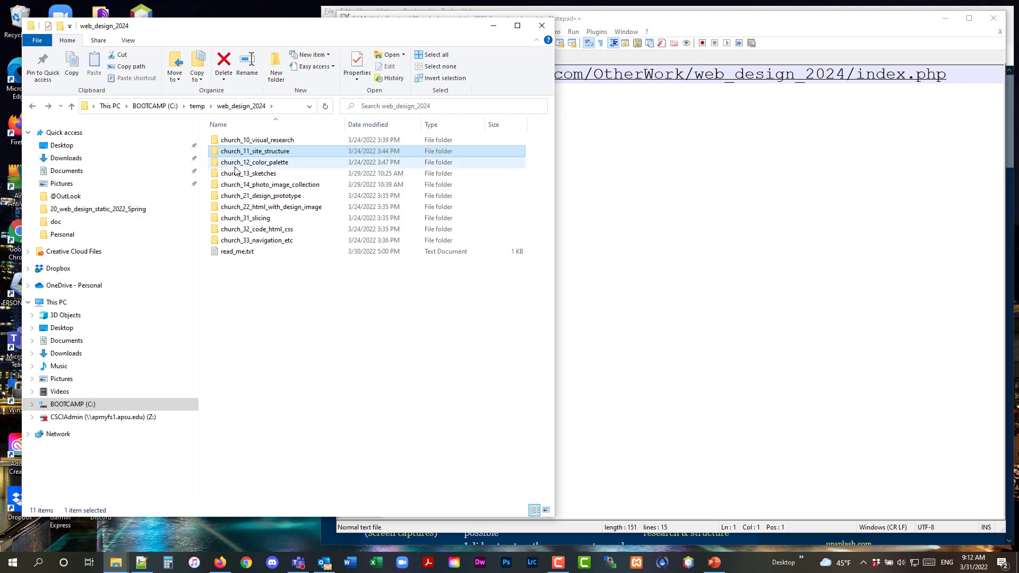
- Review the church_12_color_palette folder and highlight the seven hex colour codes in read_me.txt
{"action": "double_click", "coordinate": [275, 162]}
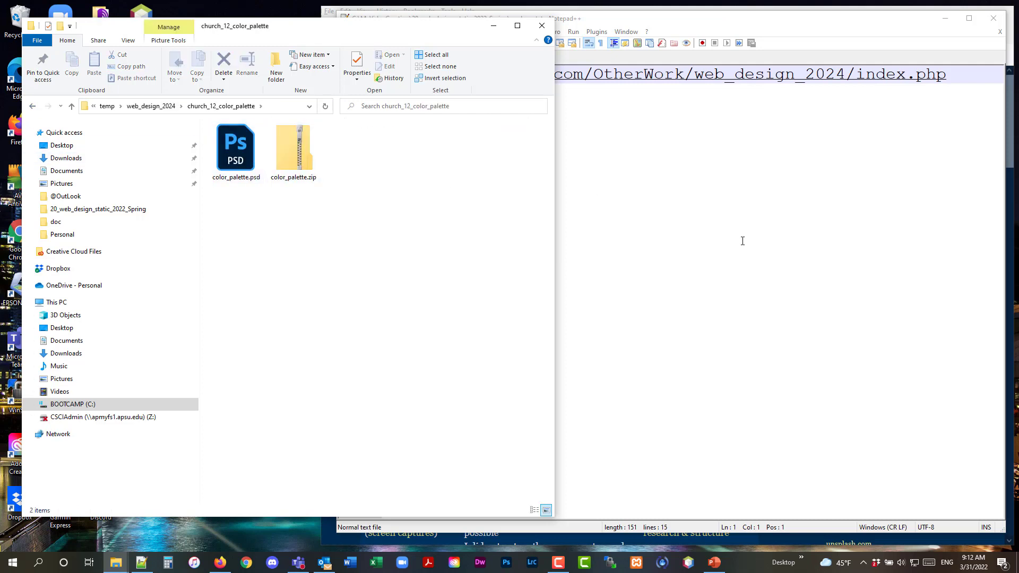
{"action": "left_click", "coordinate": [741, 238]}
{"action": "left_click_drag", "start_coordinate": [384, 159], "coordinate": [502, 266]}
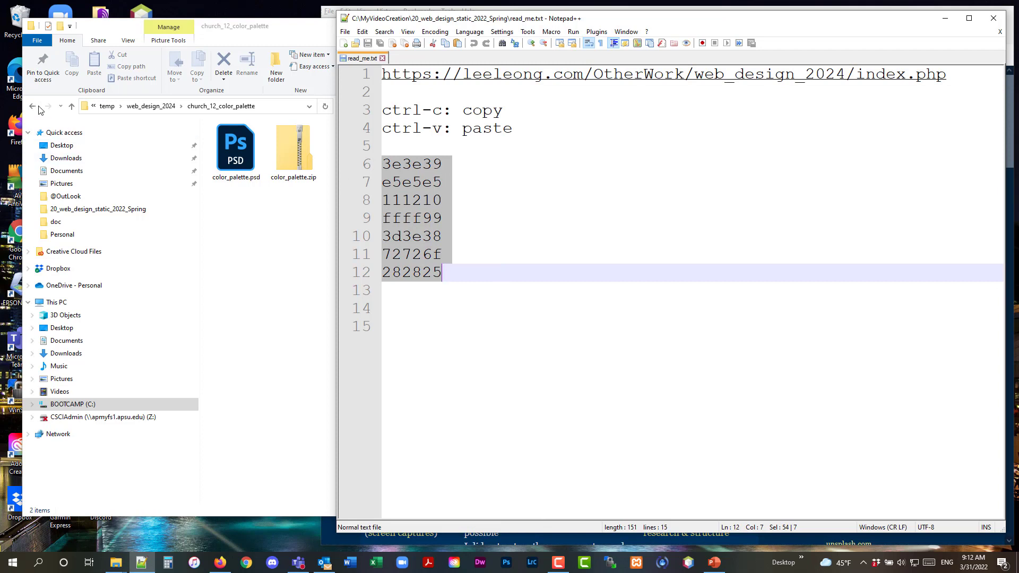
{"action": "left_click", "coordinate": [33, 106]}
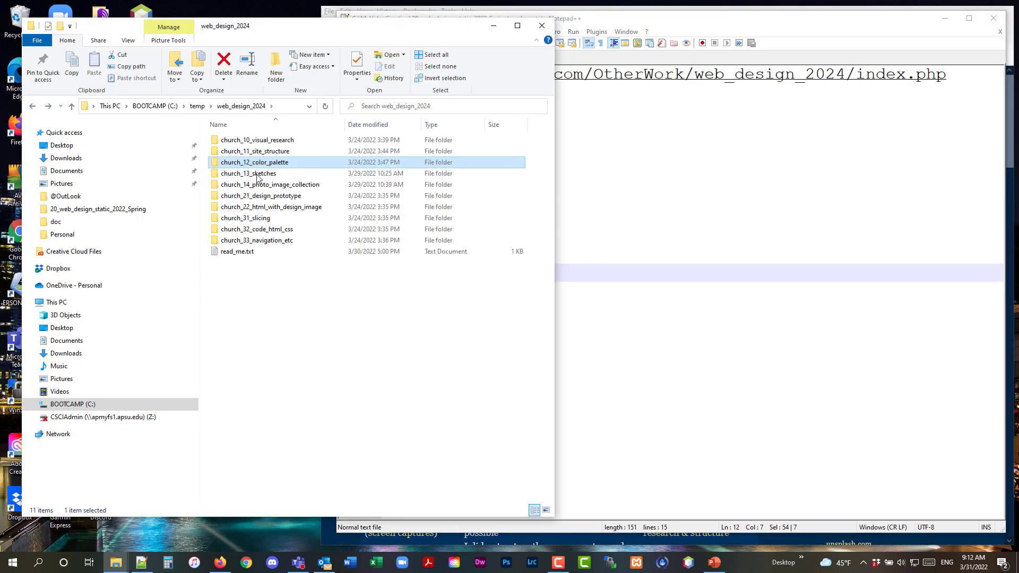
- Open church_design_sketch.pdf from the church_13_sketches folder, examine the page layout sketch in an enlarged window, and minimize it
{"action": "left_click", "coordinate": [257, 176]}
{"action": "double_click", "coordinate": [257, 176]}
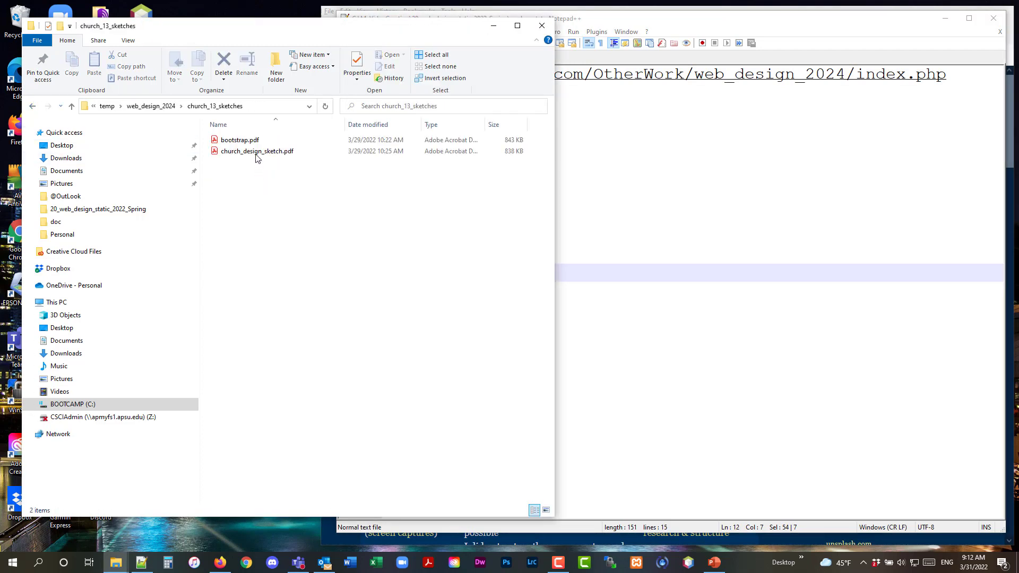
{"action": "double_click", "coordinate": [255, 152]}
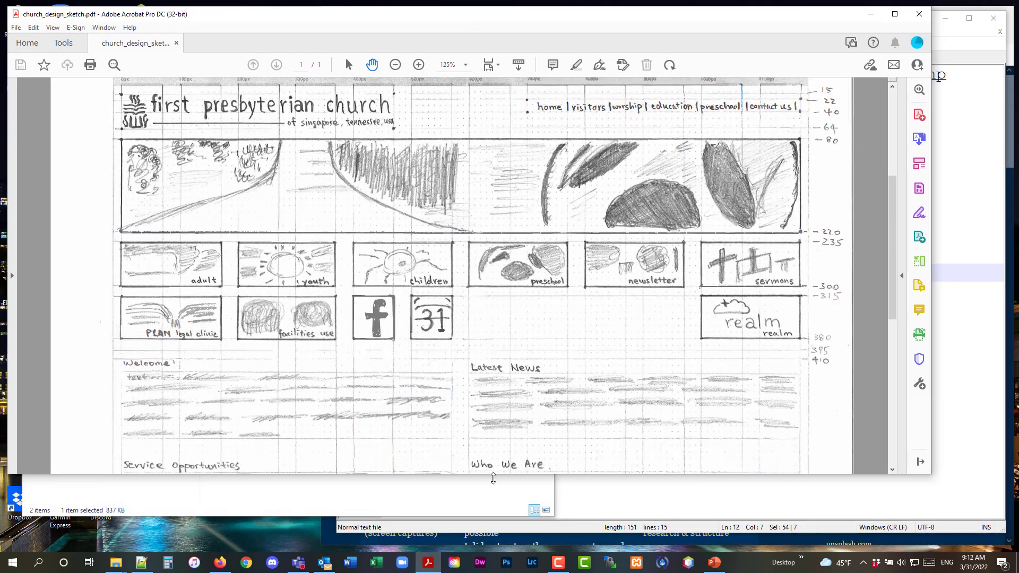
{"action": "left_click_drag", "start_coordinate": [493, 476], "coordinate": [502, 547]}
{"action": "scroll", "coordinate": [436, 147], "scroll_direction": "up", "scroll_amount": 1}
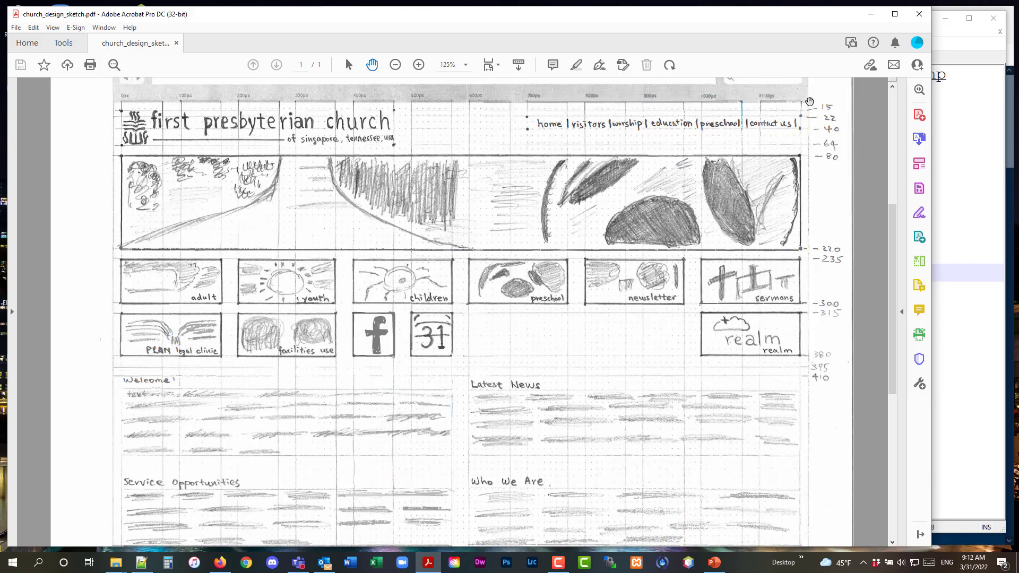
{"action": "scroll", "coordinate": [810, 102], "scroll_direction": "up", "scroll_amount": 1}
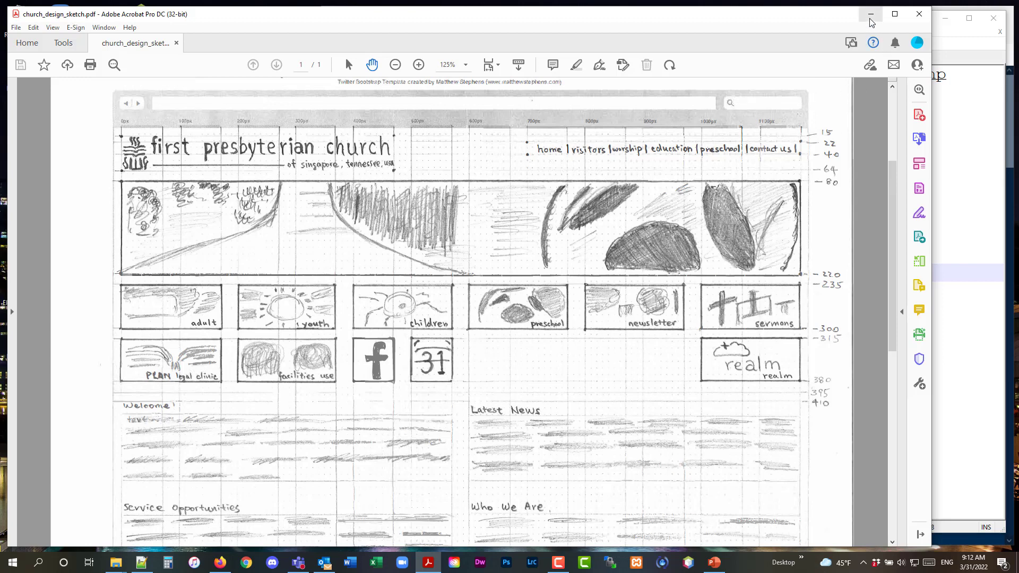
{"action": "scroll", "coordinate": [802, 122], "scroll_direction": "down", "scroll_amount": 1}
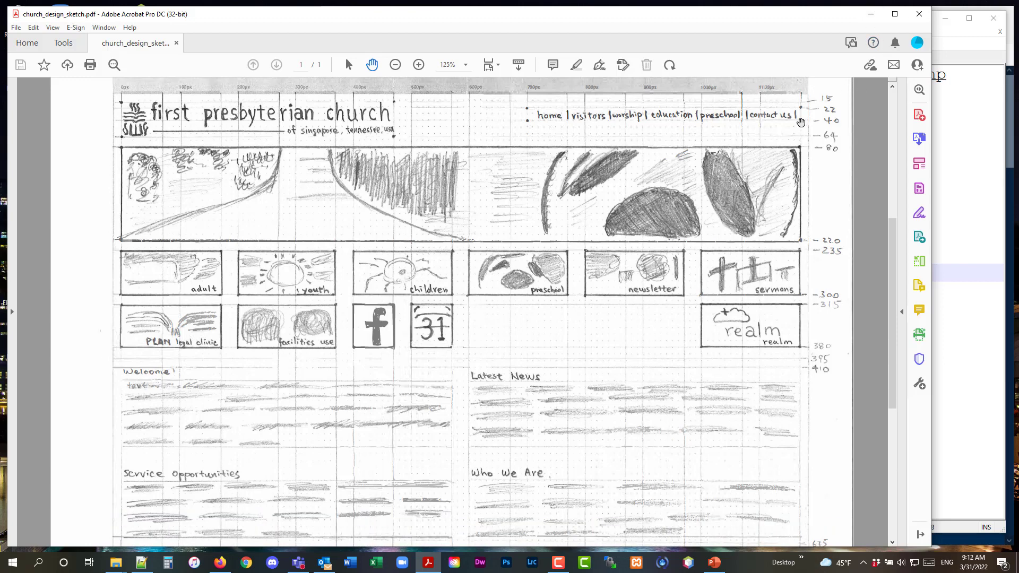
{"action": "scroll", "coordinate": [801, 123], "scroll_direction": "up", "scroll_amount": 1}
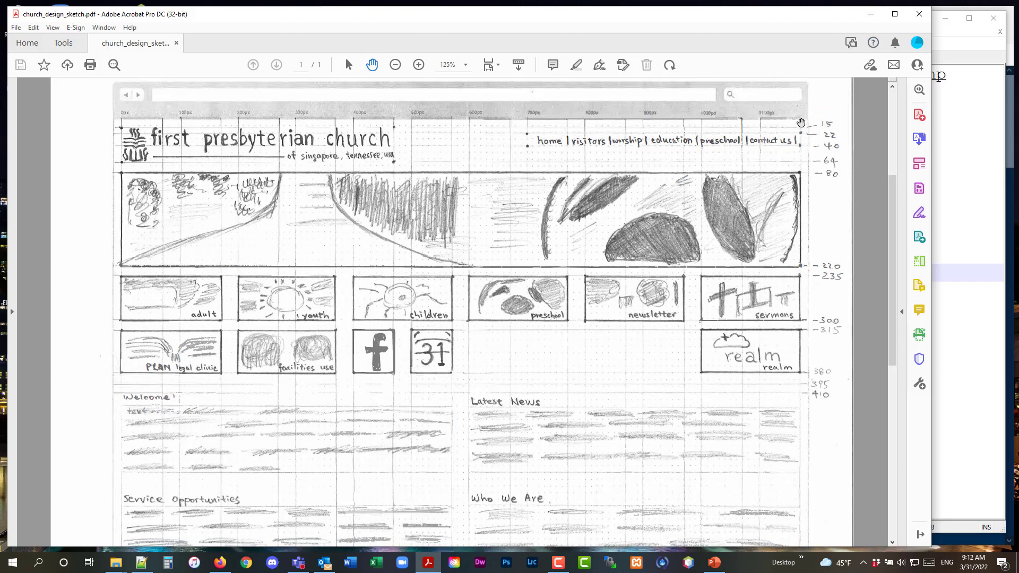
{"action": "left_click", "coordinate": [870, 18]}
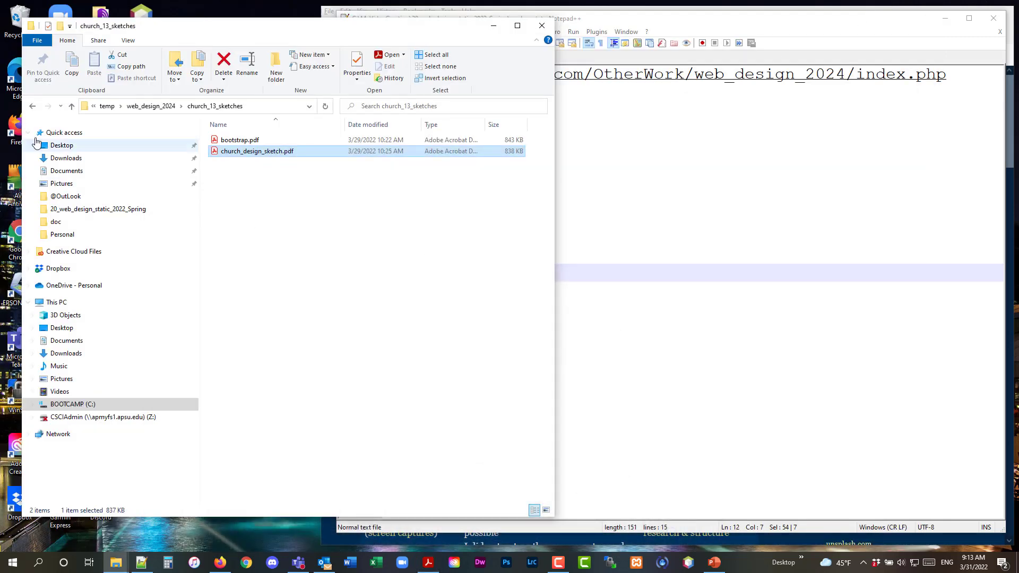
- View the images in the church_14_photo_image_collection folder, and open the church_21_design_prototype folder of web_design_2024
{"action": "left_click", "coordinate": [32, 105]}
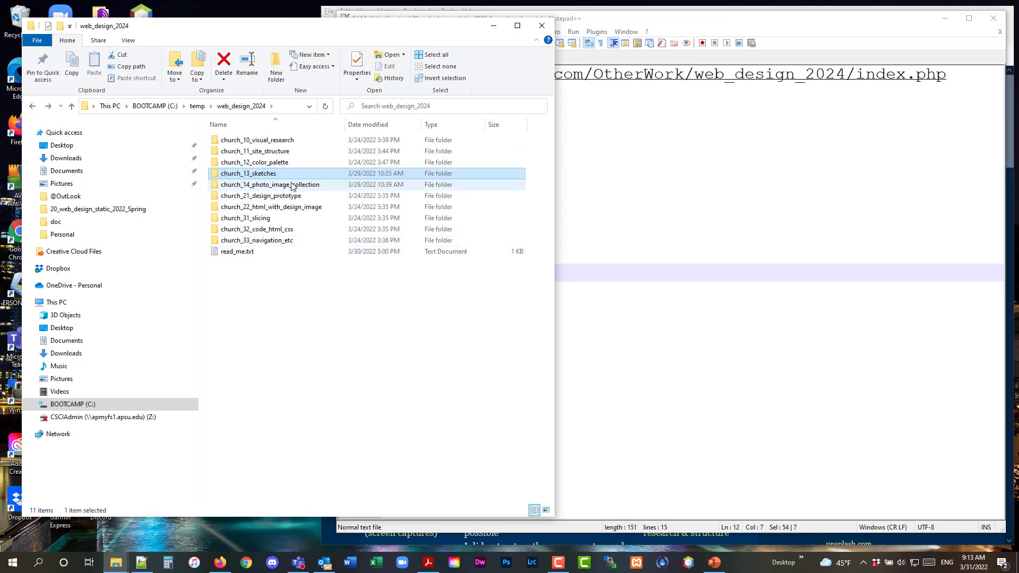
{"action": "double_click", "coordinate": [292, 185]}
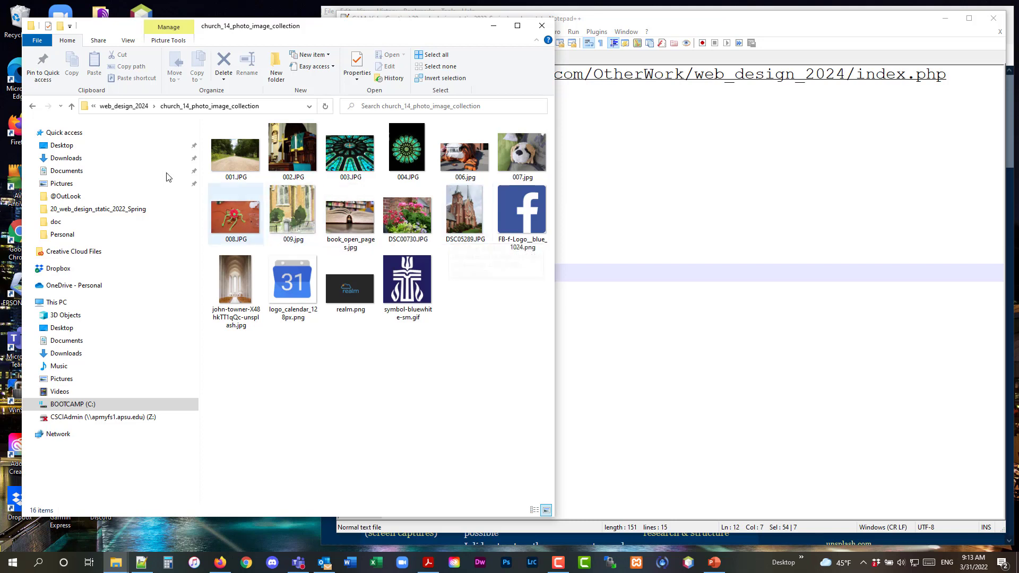
{"action": "left_click", "coordinate": [33, 107]}
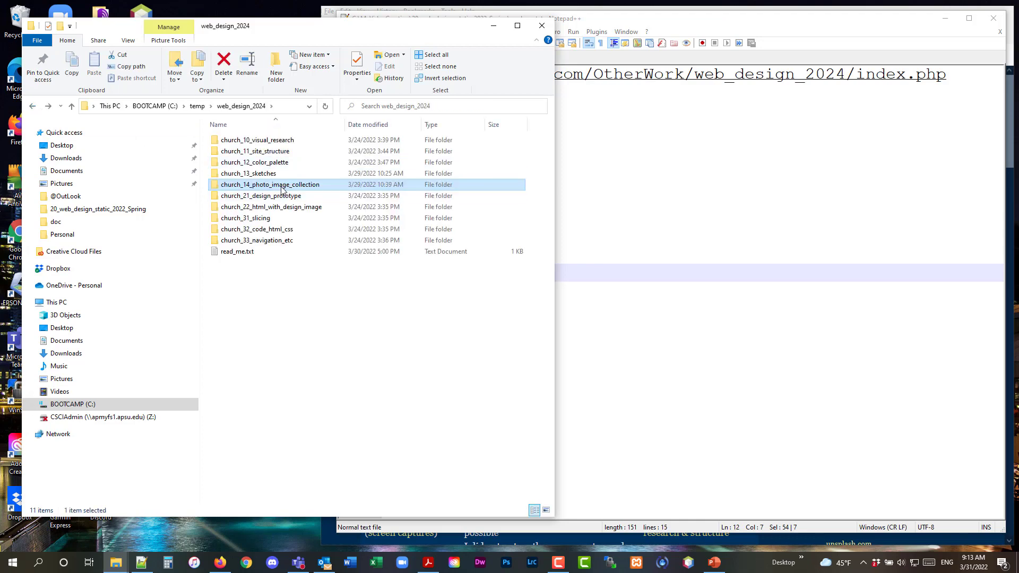
{"action": "left_click", "coordinate": [281, 196]}
{"action": "double_click", "coordinate": [281, 196]}
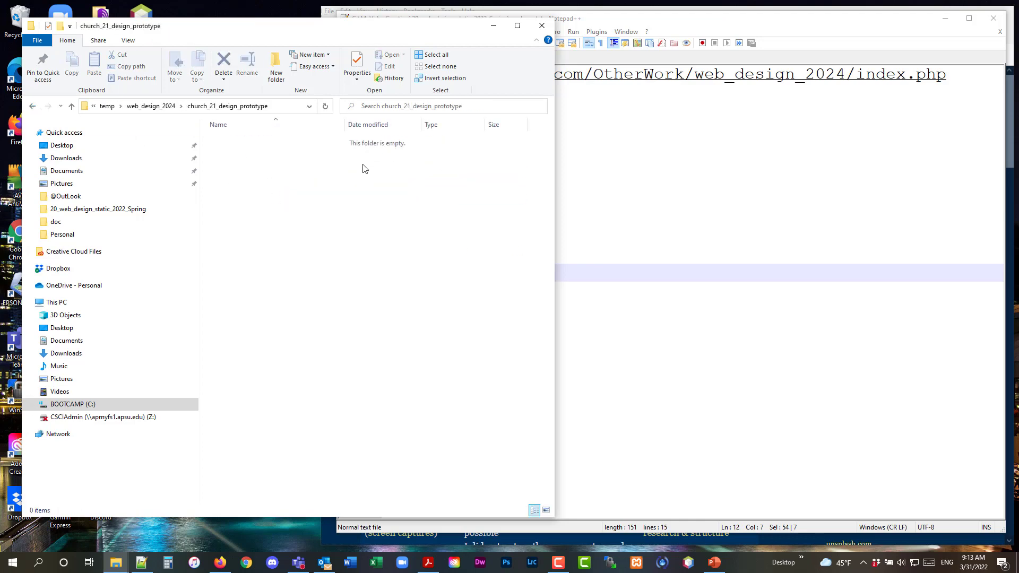
- Switch to Firefox and open the bootstrap 4 grid psd template download link under step 2 of the web design page
{"action": "left_click", "coordinate": [219, 562]}
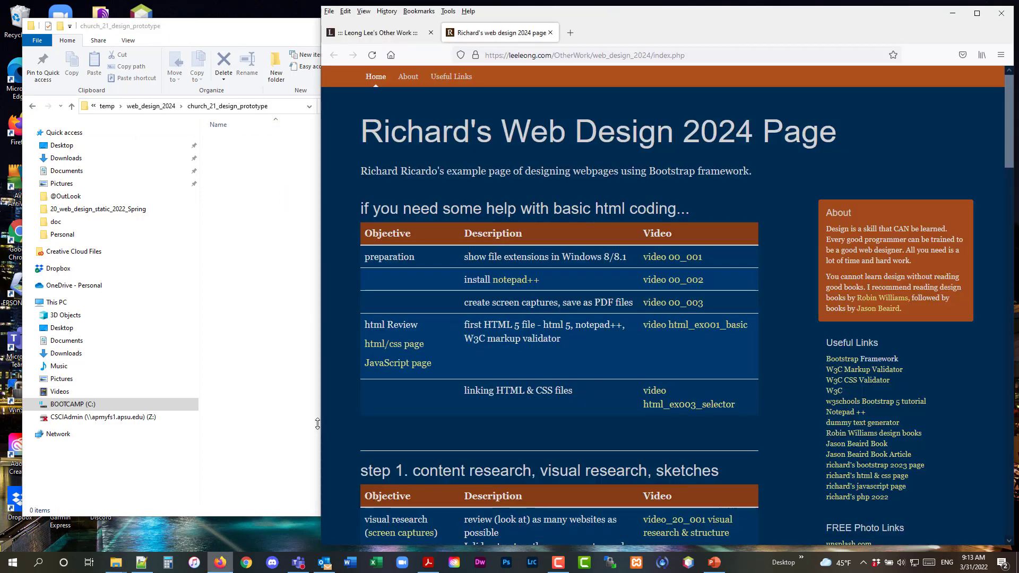
{"action": "scroll", "coordinate": [556, 232], "scroll_direction": "down", "scroll_amount": 6}
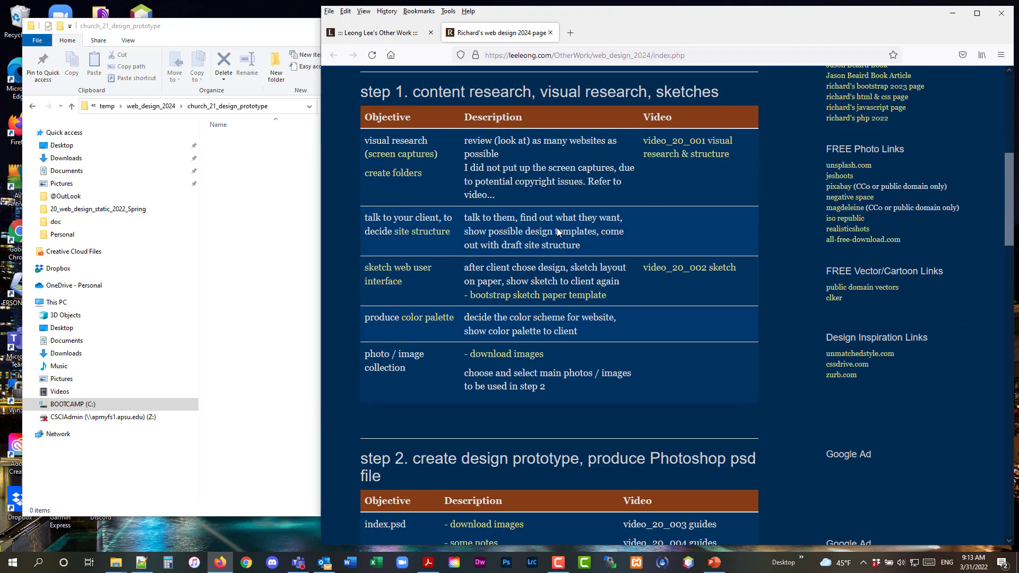
{"action": "scroll", "coordinate": [558, 232], "scroll_direction": "down", "scroll_amount": 4}
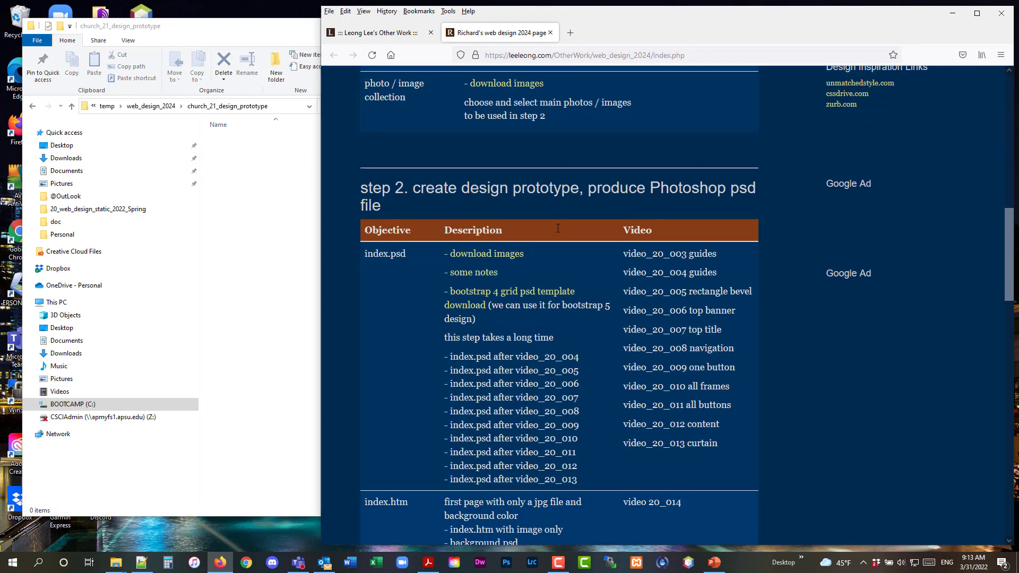
{"action": "left_click", "coordinate": [525, 300]}
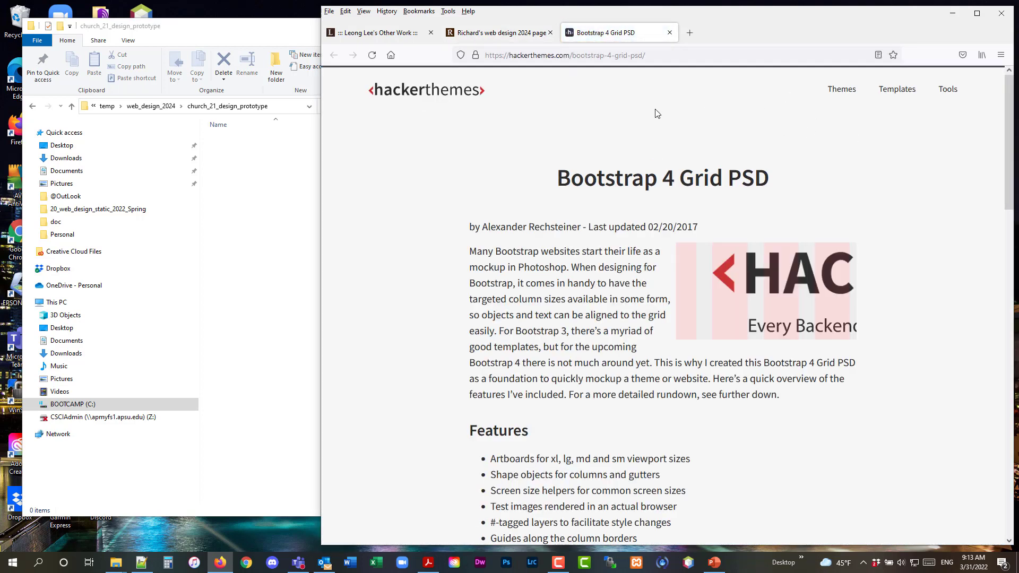
- Download the free Bootstrap 4 Grid PSD archive from the hackerthemes page
{"action": "left_click", "coordinate": [506, 34]}
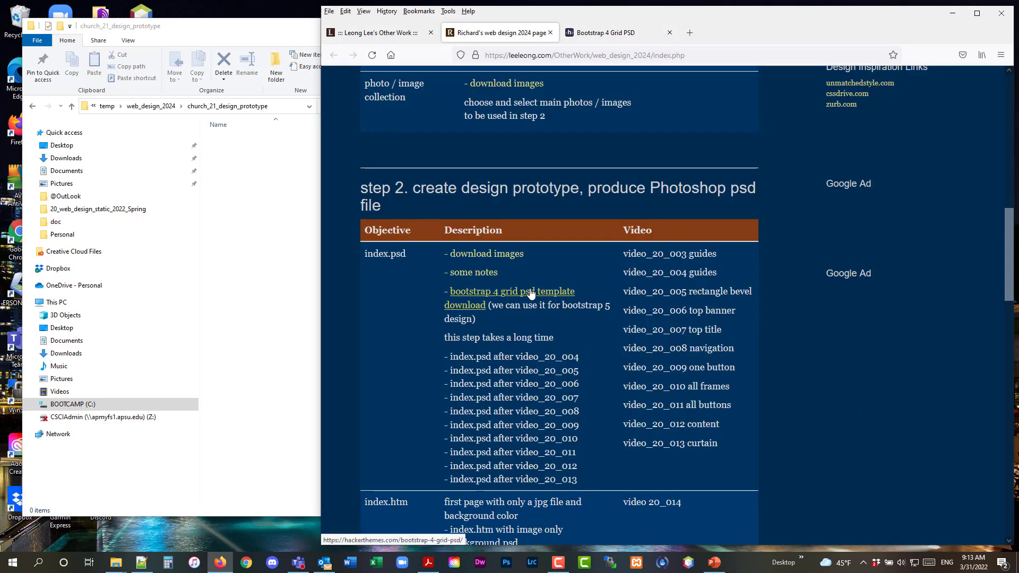
{"action": "left_click", "coordinate": [607, 34]}
{"action": "scroll", "coordinate": [677, 182], "scroll_direction": "down", "scroll_amount": 3}
{"action": "scroll", "coordinate": [678, 181], "scroll_direction": "down", "scroll_amount": 3}
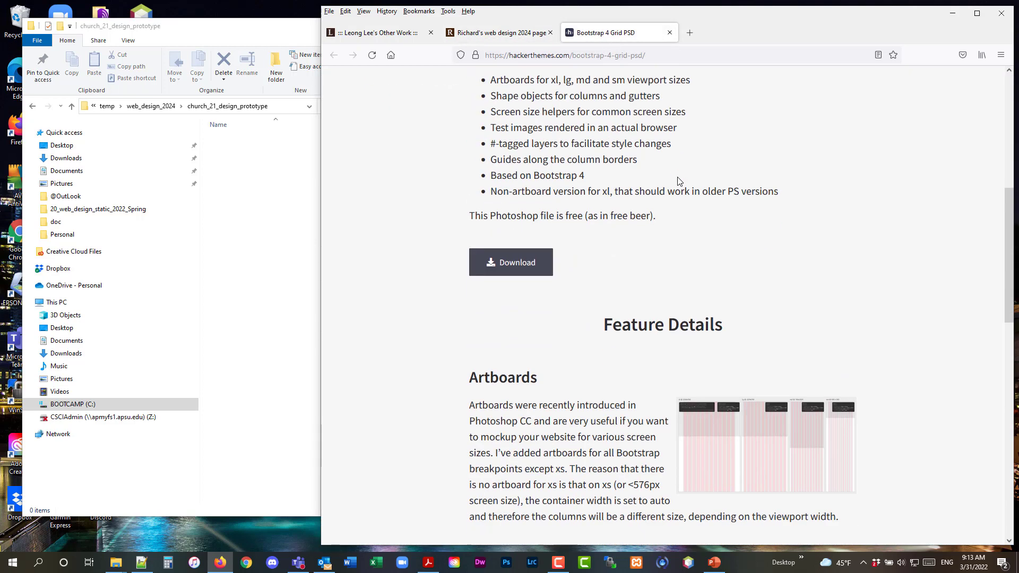
{"action": "left_click", "coordinate": [520, 265]}
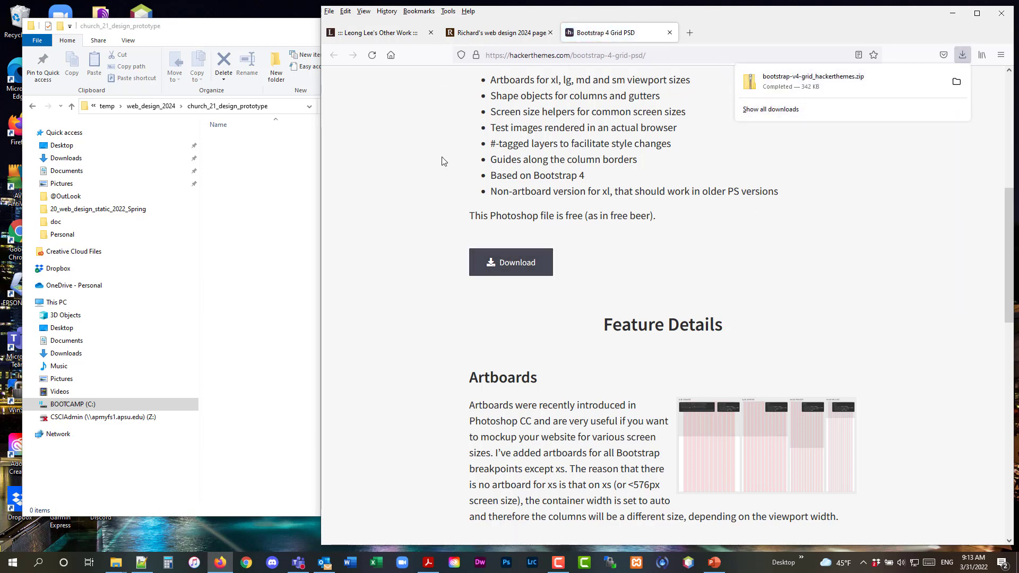
- Show the downloaded bootstrap-v4-grid_hackerthemes.zip in its folder and place that window beside the church_21_design_prototype folder
{"action": "left_click", "coordinate": [454, 33]}
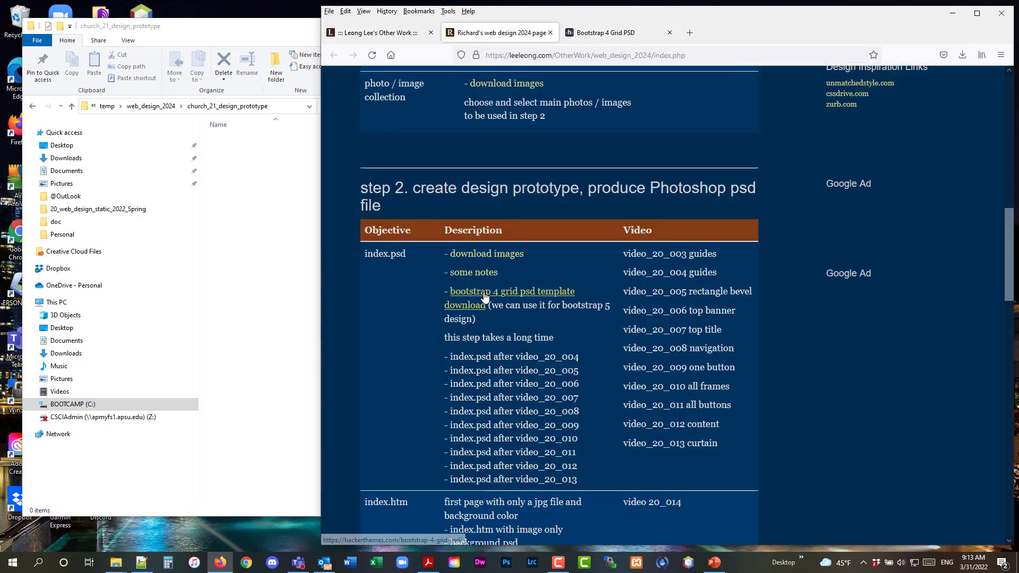
{"action": "left_click", "coordinate": [605, 32]}
{"action": "left_click", "coordinate": [962, 56]}
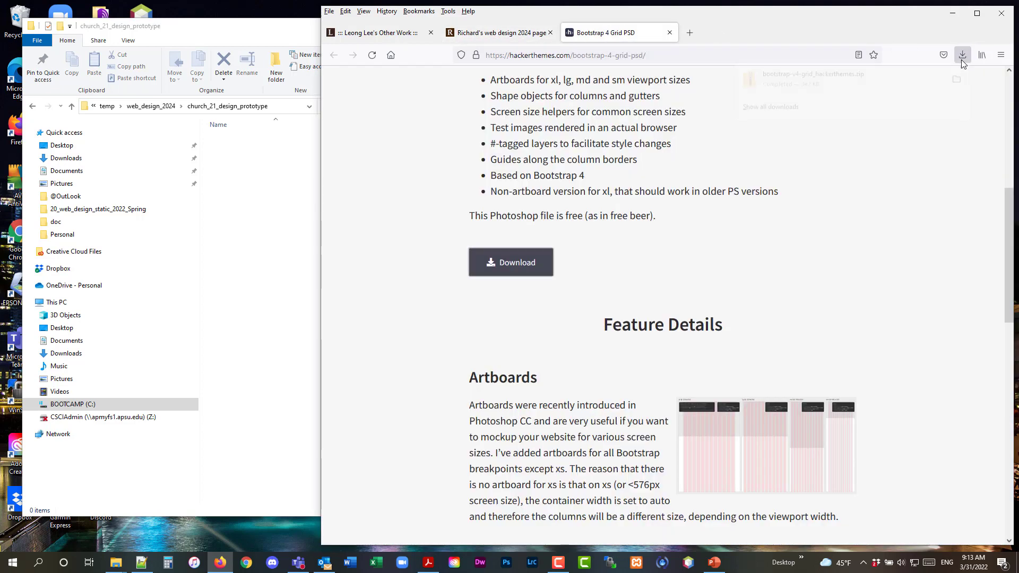
{"action": "left_click", "coordinate": [957, 81]}
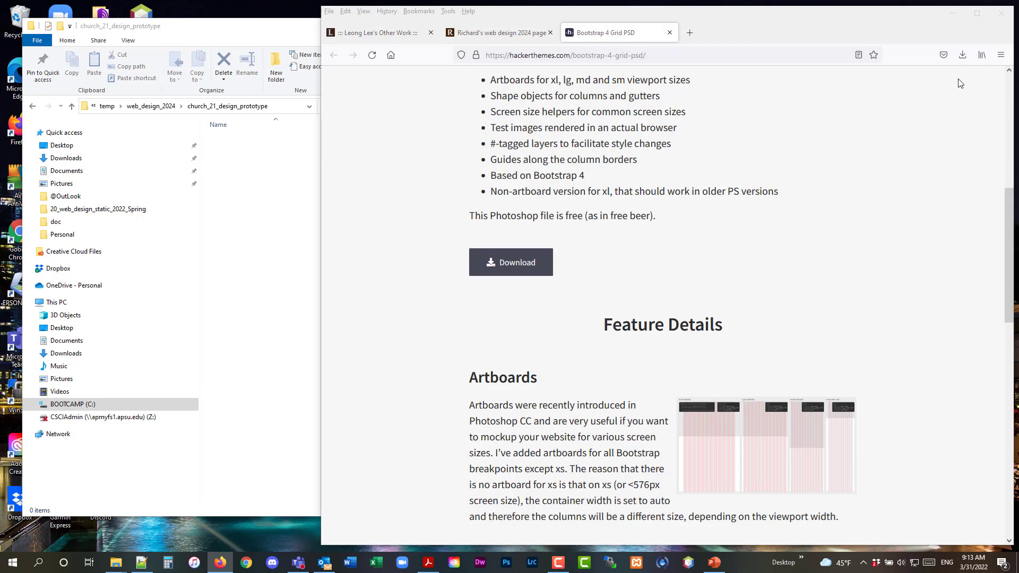
{"action": "left_click_drag", "start_coordinate": [410, 47], "coordinate": [846, 51]}
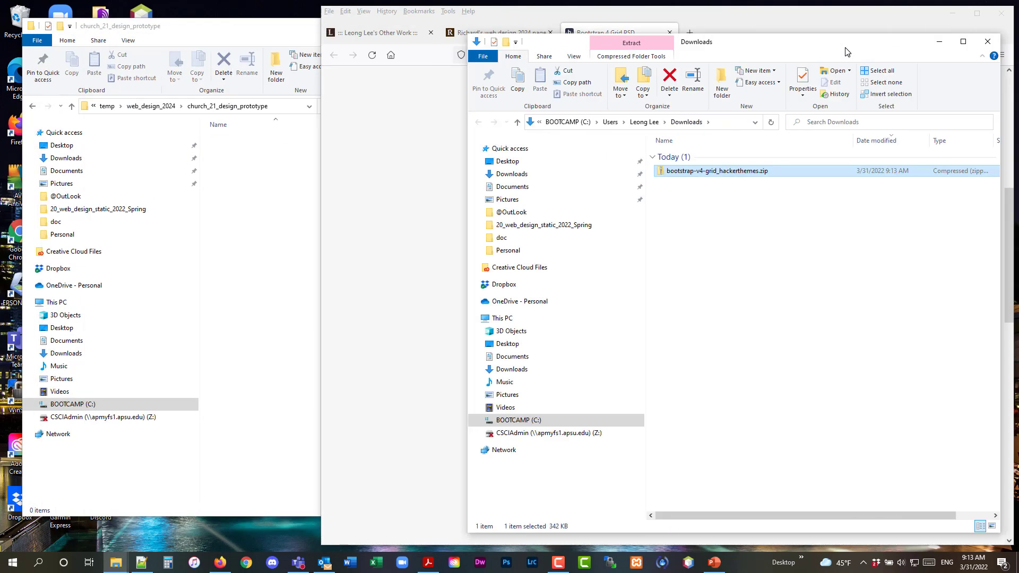
- Copy both PSD files from bootstrap-v4-grid_hackerthemes.zip into church_21_design_prototype and close the archive window
{"action": "double_click", "coordinate": [738, 173]}
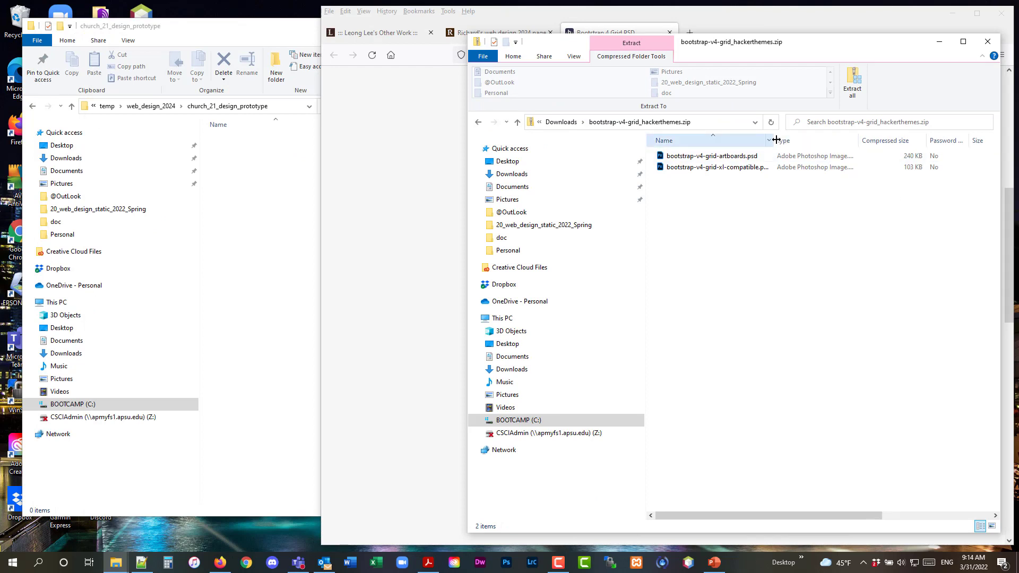
{"action": "double_click", "coordinate": [773, 140]}
{"action": "left_click", "coordinate": [766, 158]}
{"action": "left_click", "coordinate": [743, 170], "text": "shift"}
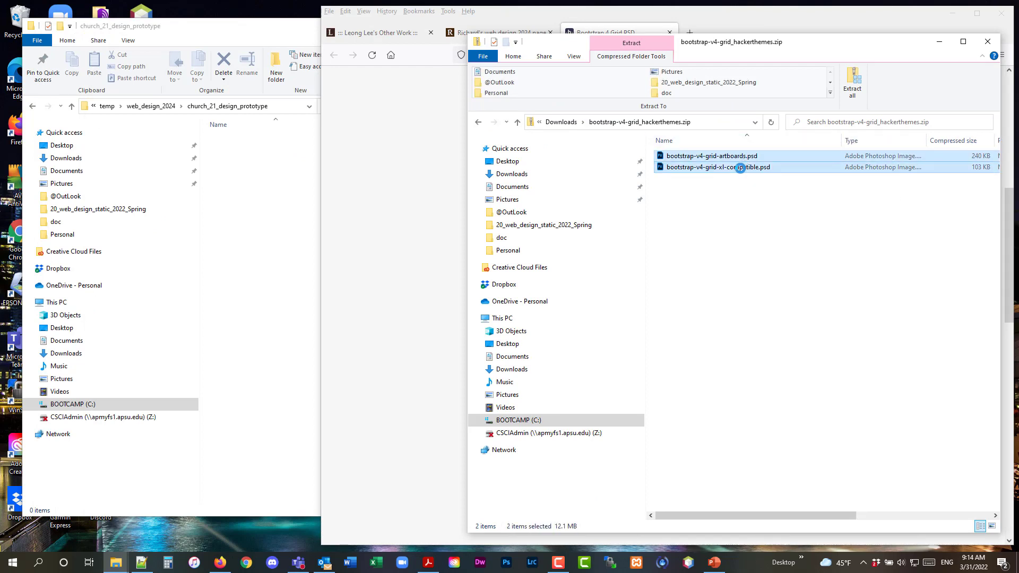
{"action": "left_click_drag", "start_coordinate": [718, 171], "coordinate": [280, 187]}
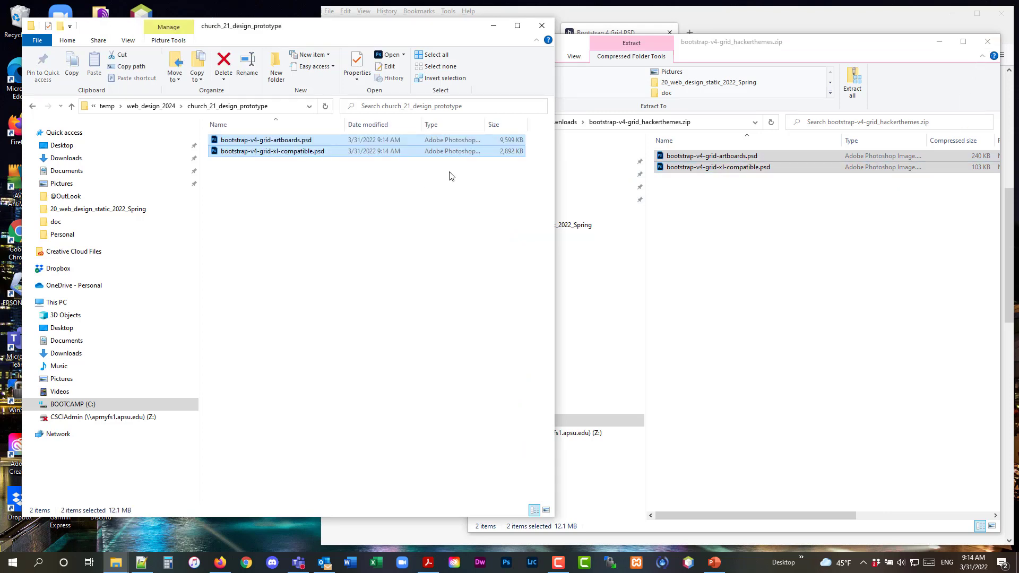
{"action": "left_click", "coordinate": [987, 41]}
- Open bootstrap-v4-grid-artboards.psd from the church_21_design_prototype folder in a maximized Photoshop window
{"action": "left_click", "coordinate": [786, 29]}
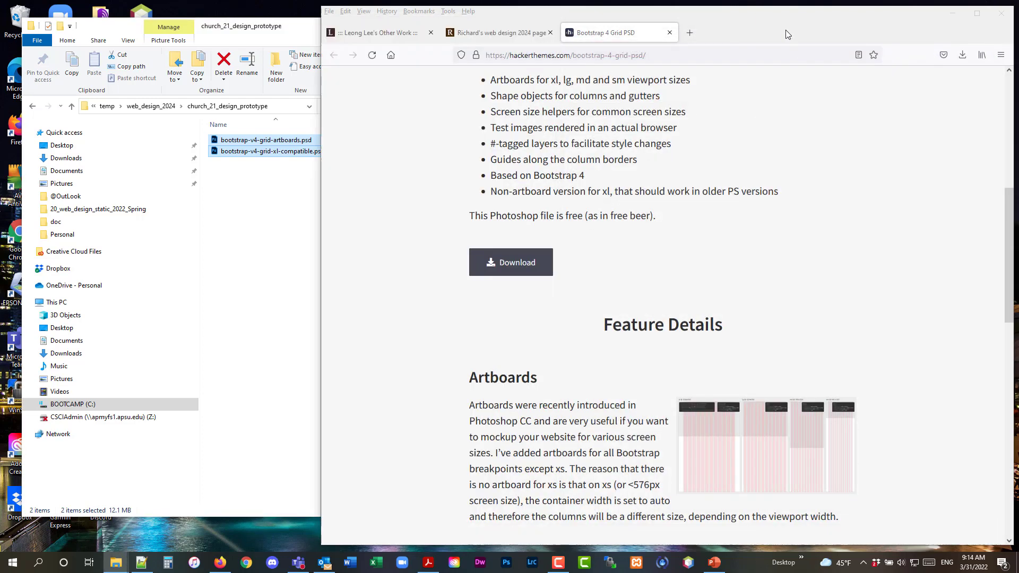
{"action": "left_click", "coordinate": [502, 33]}
{"action": "left_click", "coordinate": [253, 200]}
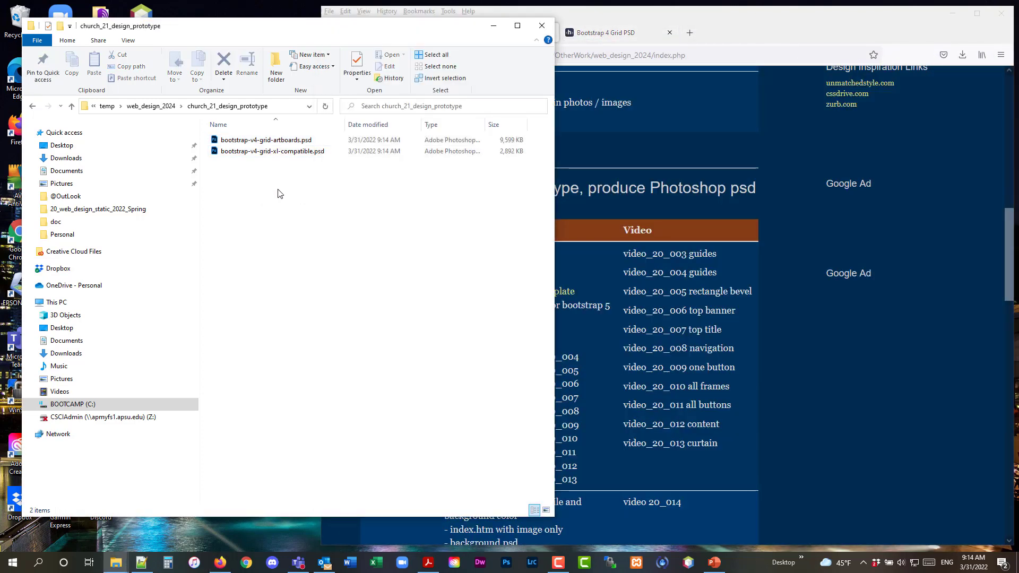
{"action": "double_click", "coordinate": [287, 141]}
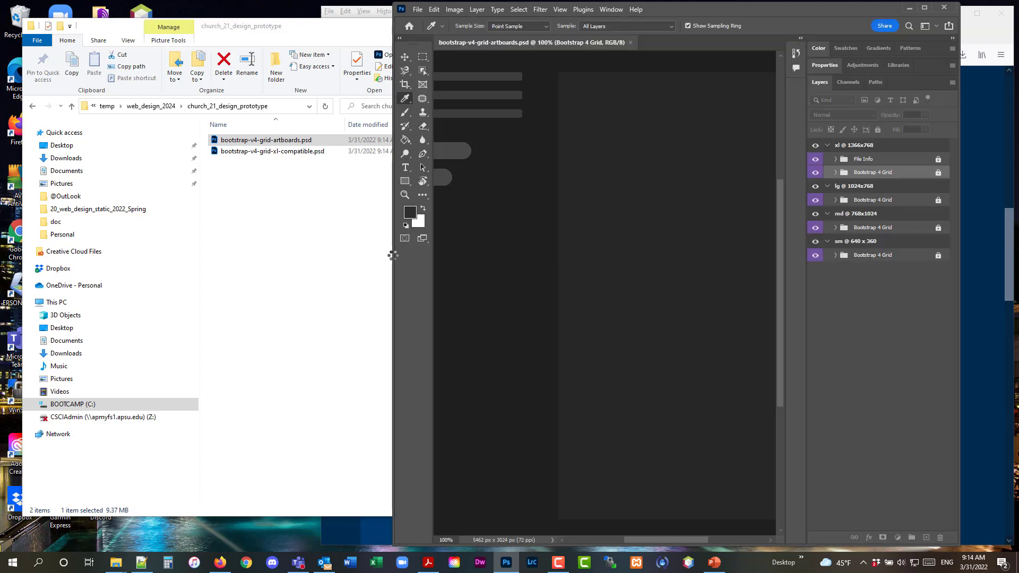
{"action": "left_click", "coordinate": [925, 8]}
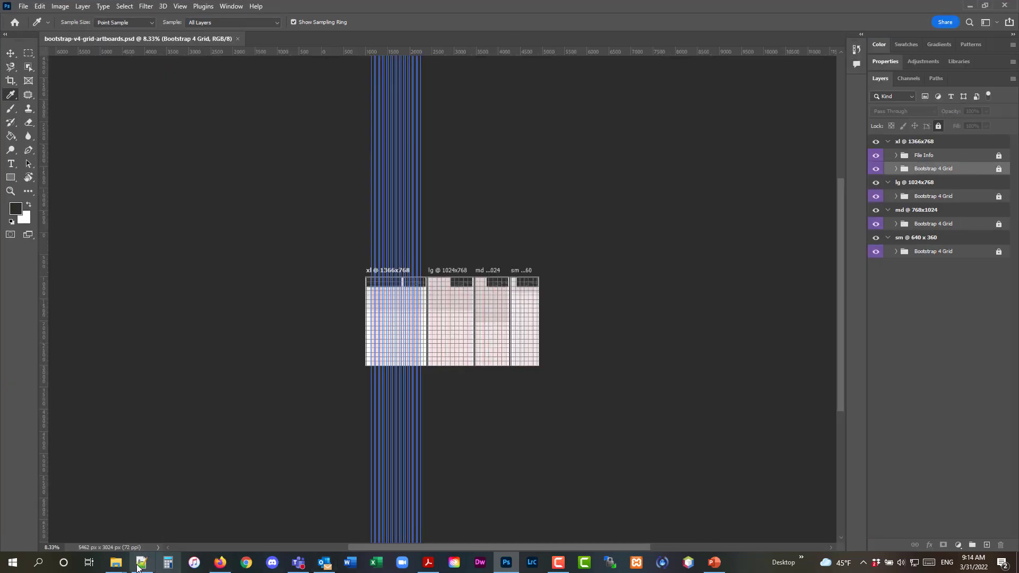
- Open bootstrap-v4-grid-xl-compatible.psd from the church_21_design_prototype folder, view its column grid, and close it
{"action": "mouse_move", "coordinate": [116, 563]}
{"action": "left_click", "coordinate": [148, 521]}
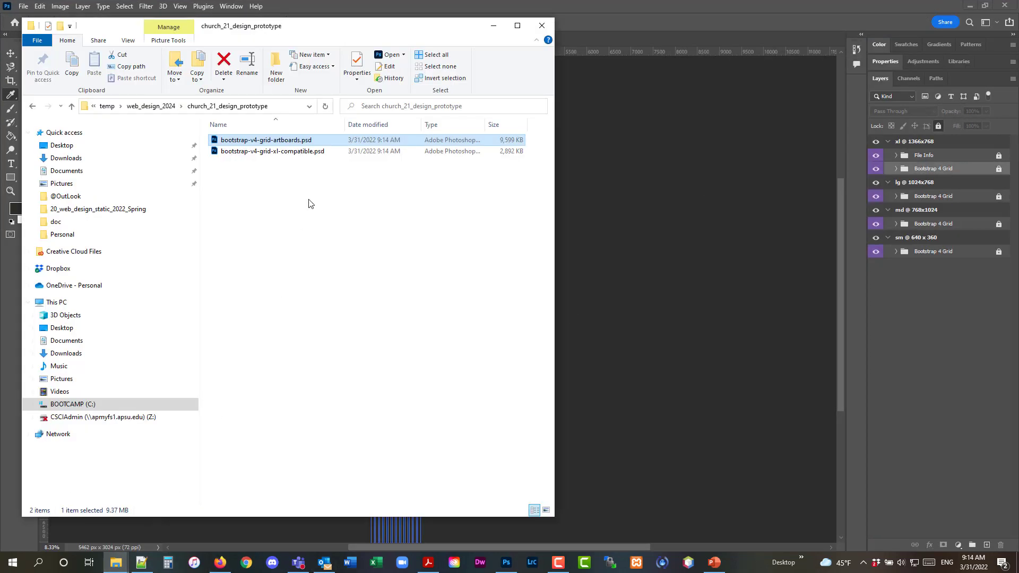
{"action": "double_click", "coordinate": [307, 152]}
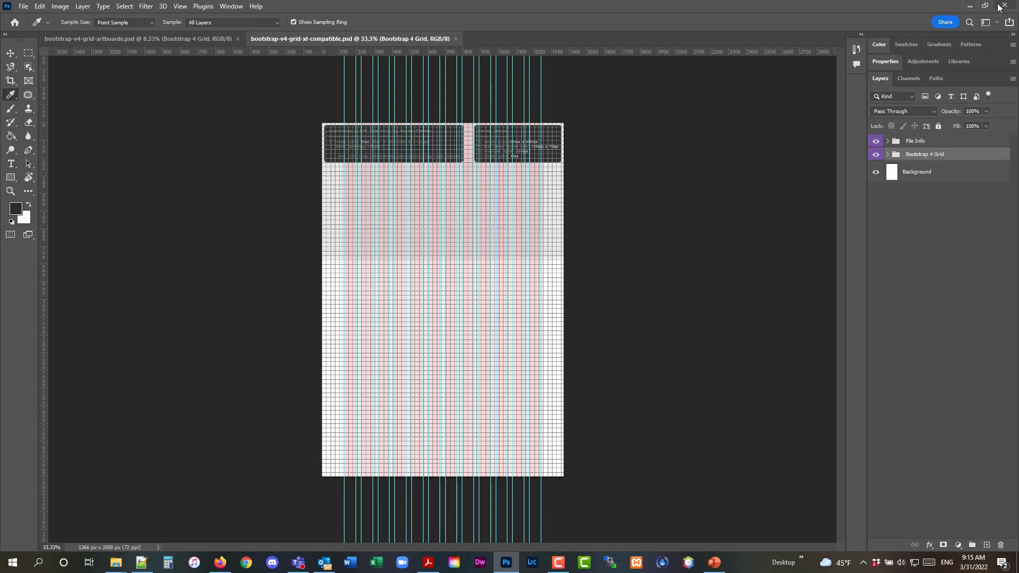
{"action": "left_click", "coordinate": [455, 38]}
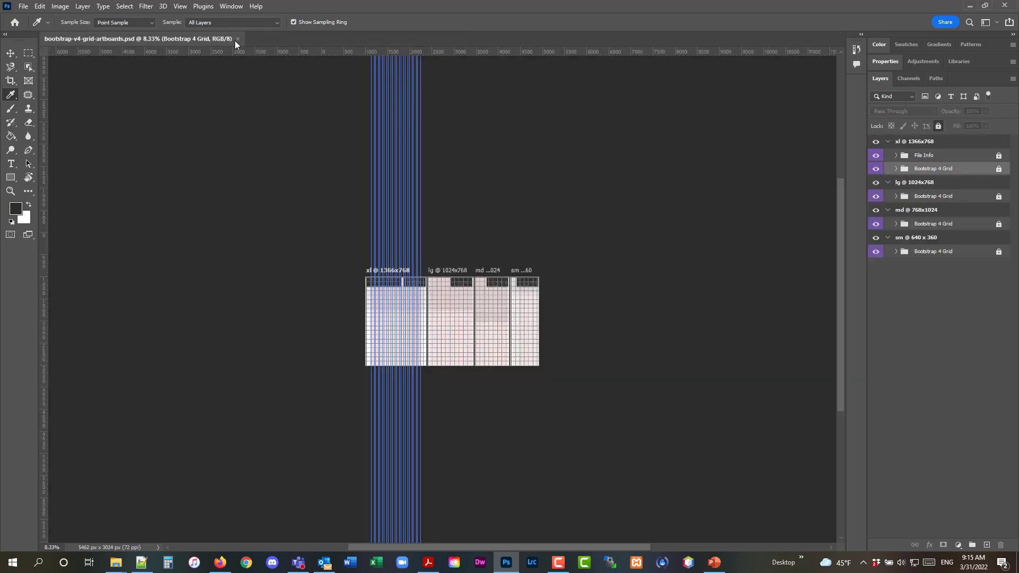
- Close bootstrap-v4-grid-artboards.psd and make a duplicate of that file in the church_21_design_prototype folder
{"action": "left_click", "coordinate": [236, 40]}
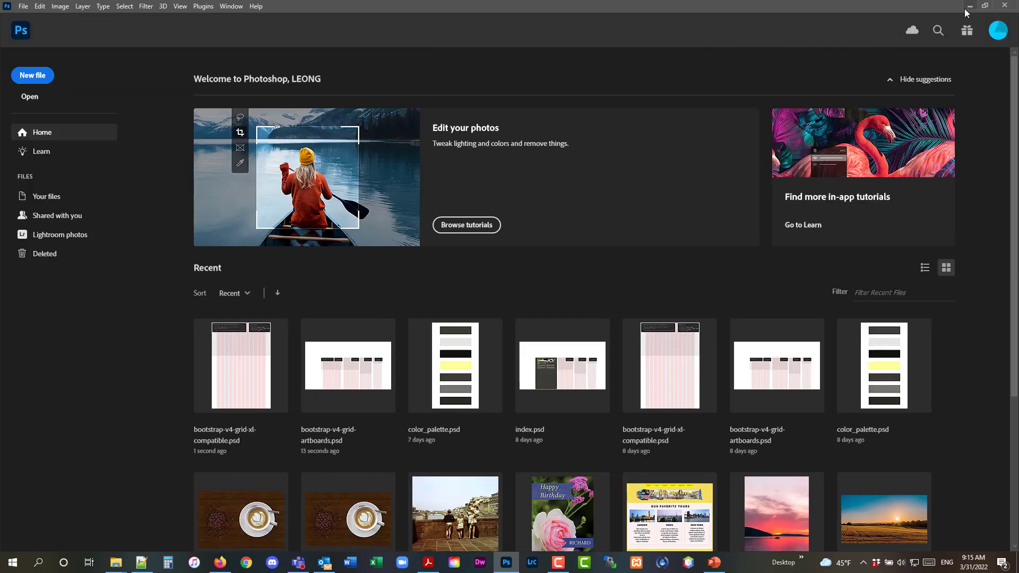
{"action": "left_click", "coordinate": [969, 7]}
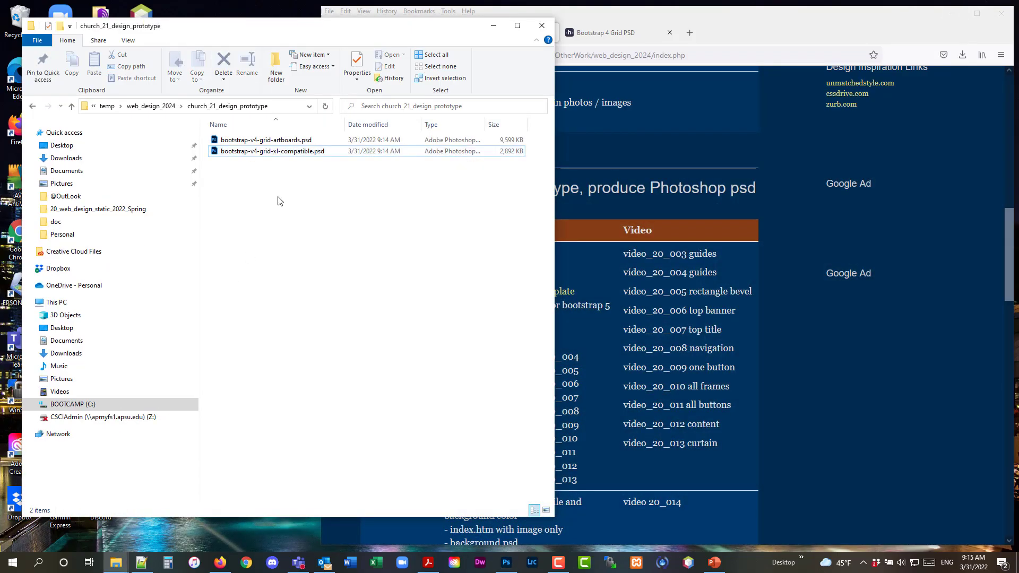
{"action": "left_click", "coordinate": [262, 141]}
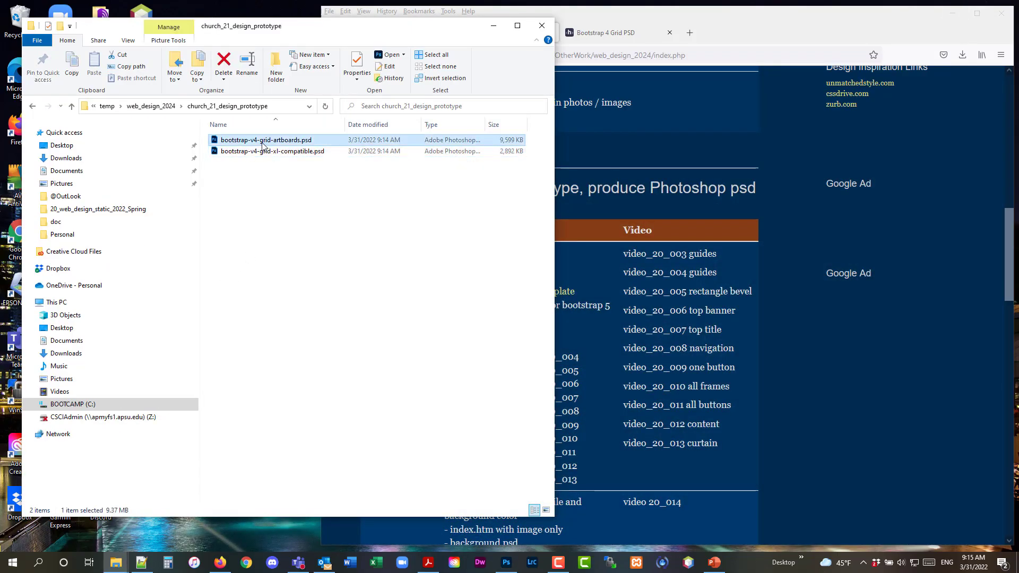
{"action": "right_click", "coordinate": [262, 143]}
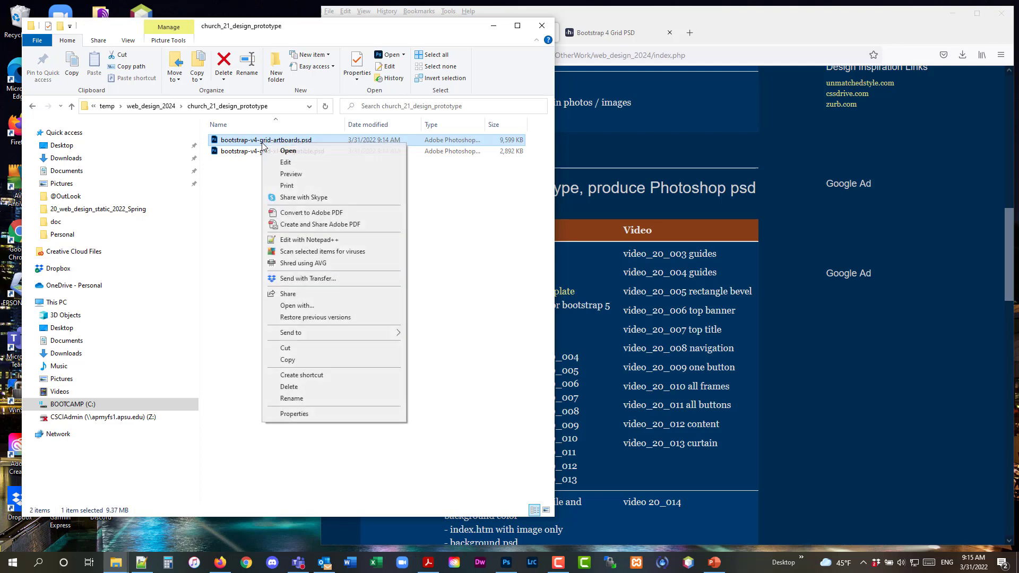
{"action": "left_click", "coordinate": [306, 361]}
{"action": "right_click", "coordinate": [279, 203]}
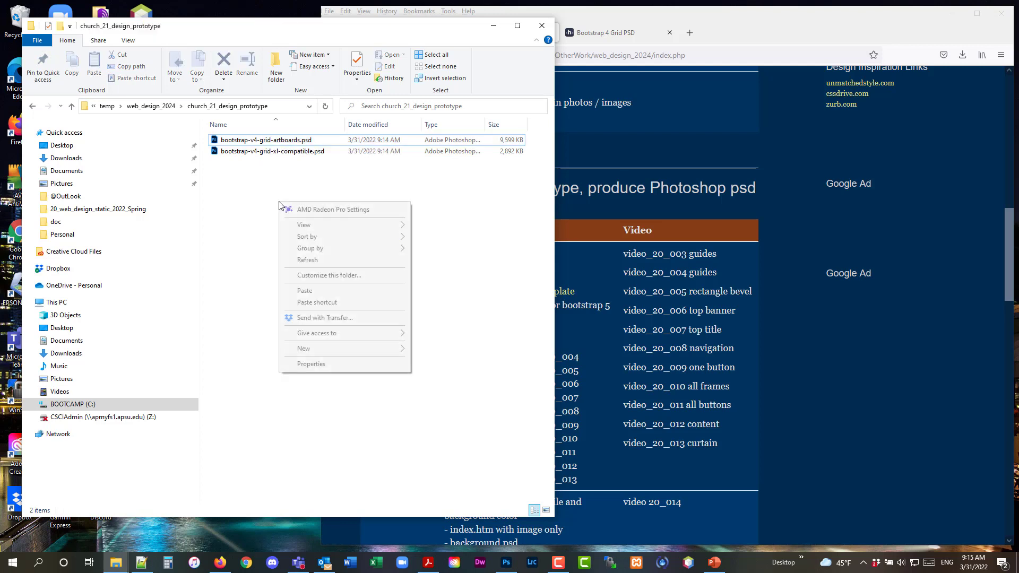
{"action": "left_click", "coordinate": [319, 296]}
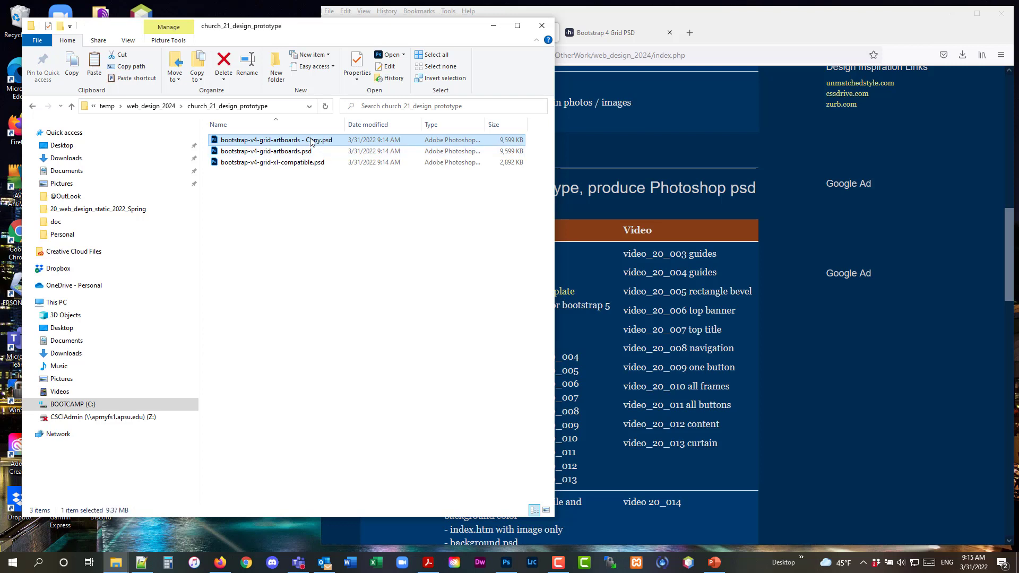
- Rename the duplicated artboards file in church_21_design_prototype as index.psd
{"action": "right_click", "coordinate": [312, 140]}
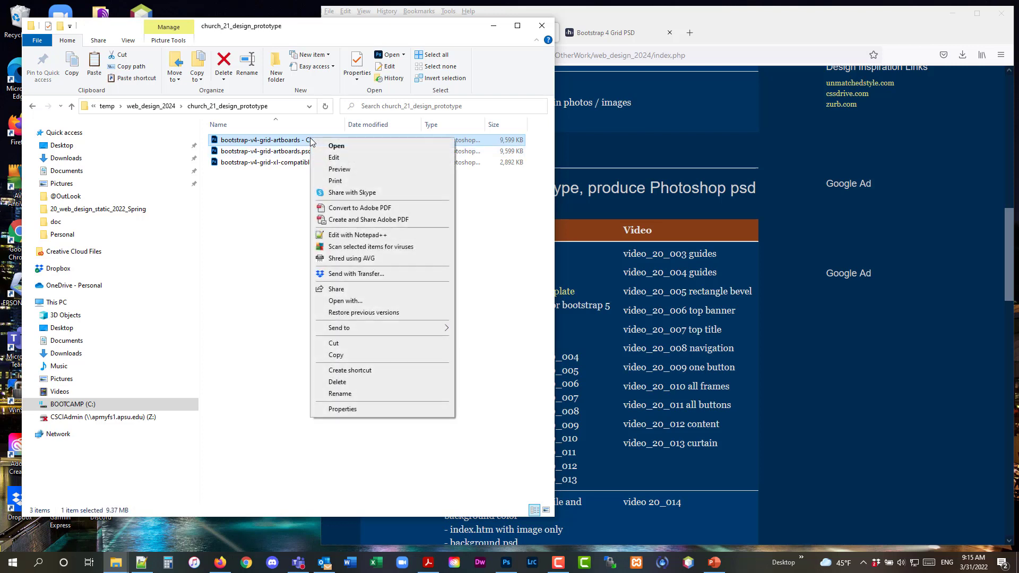
{"action": "left_click", "coordinate": [351, 393]}
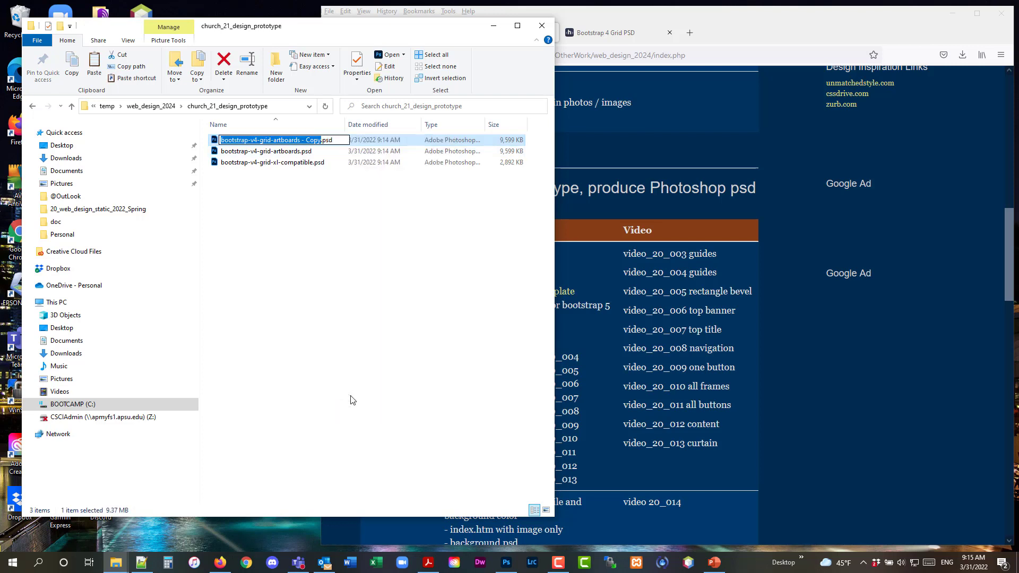
{"action": "type", "text": "index"}
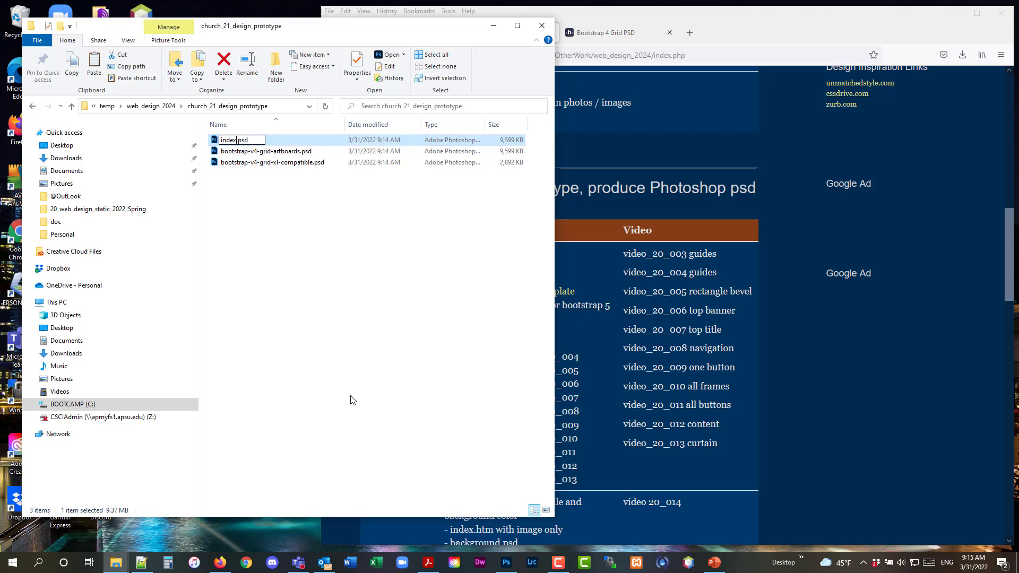
{"action": "key", "text": "Return"}
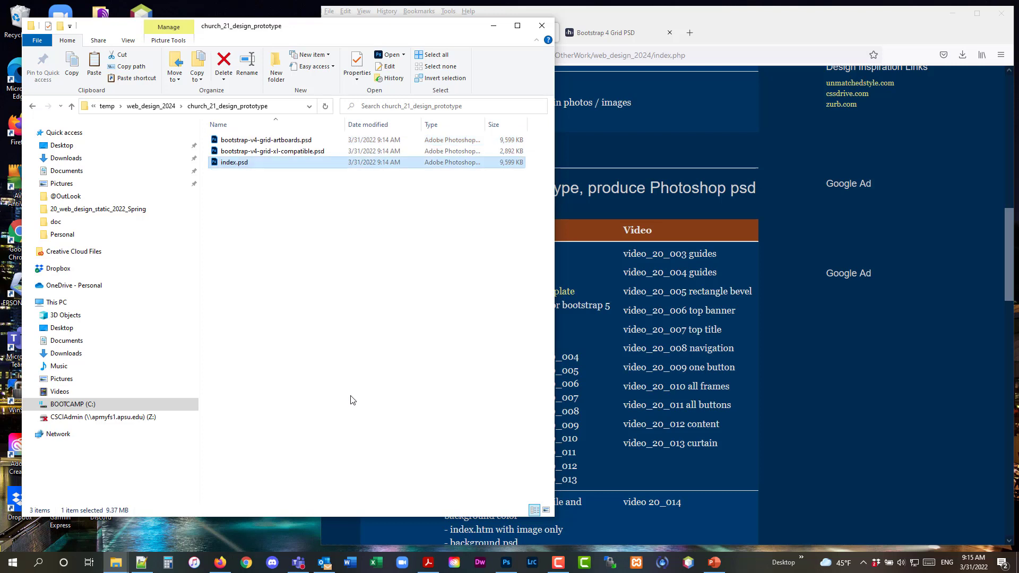
- Open index.psd in Photoshop and turn off the grid overlay while leaving the guides on
{"action": "right_click", "coordinate": [234, 163]}
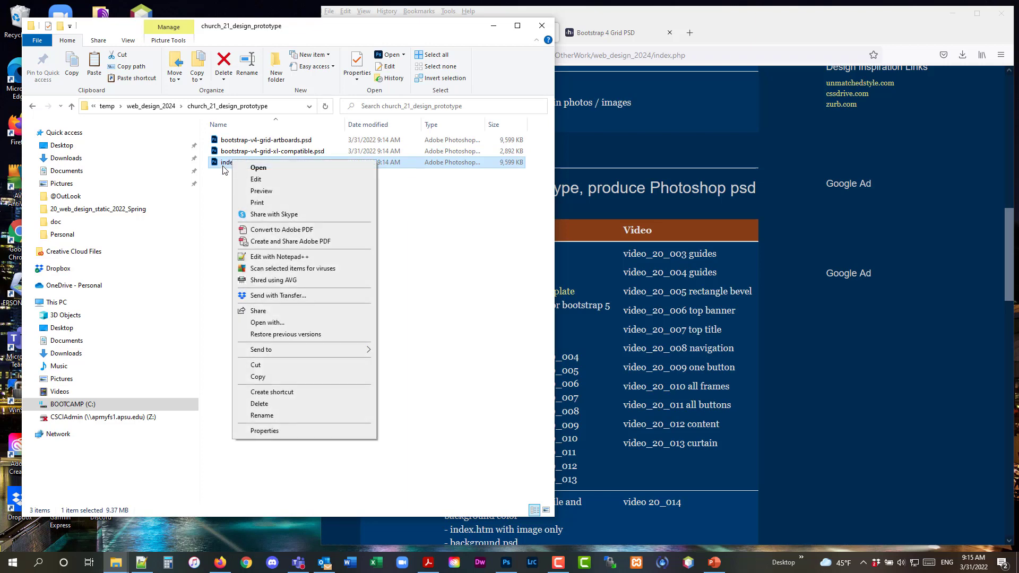
{"action": "double_click", "coordinate": [224, 164]}
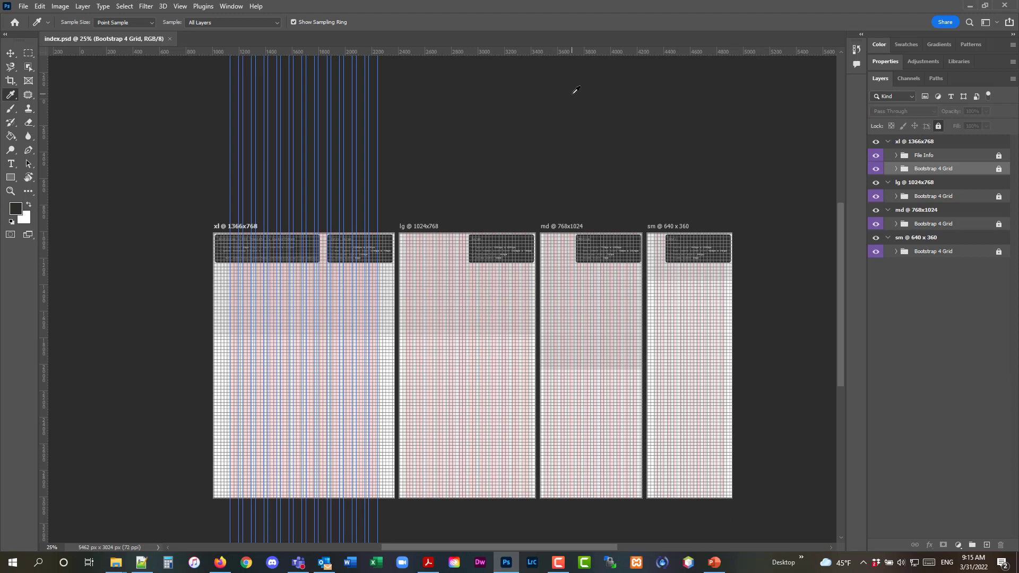
{"action": "left_click", "coordinate": [181, 6]}
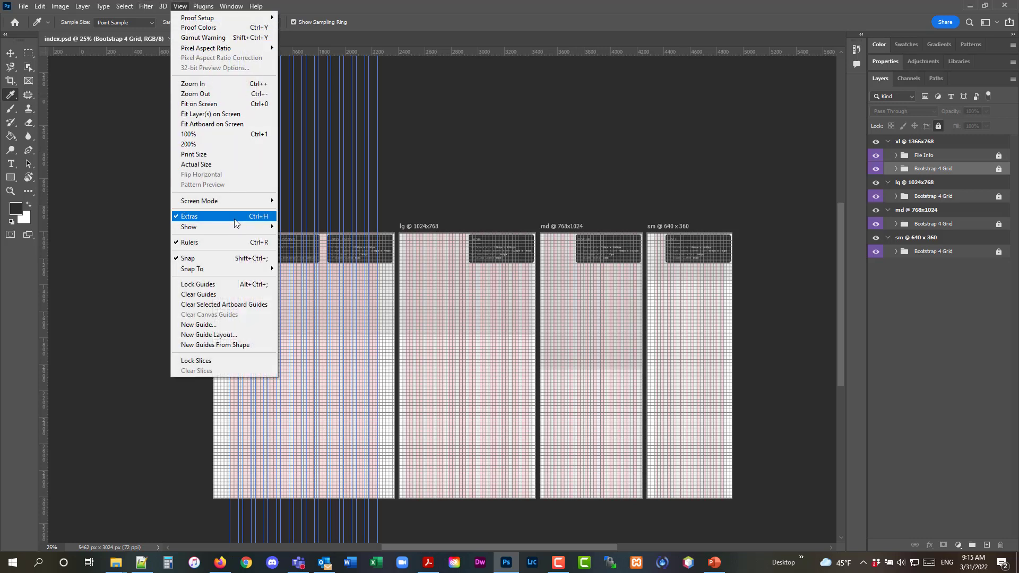
{"action": "mouse_move", "coordinate": [237, 231]}
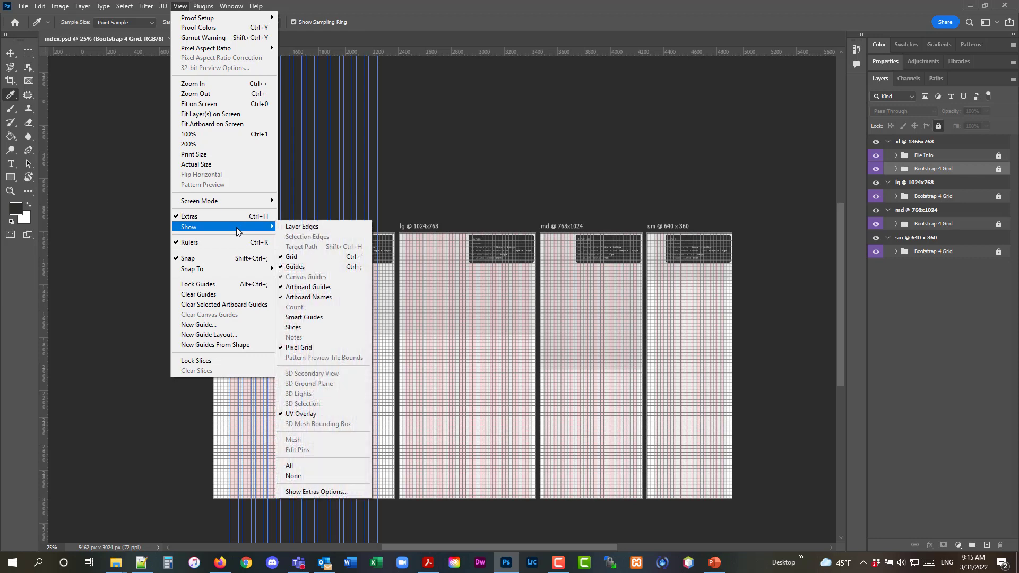
{"action": "left_click", "coordinate": [319, 257]}
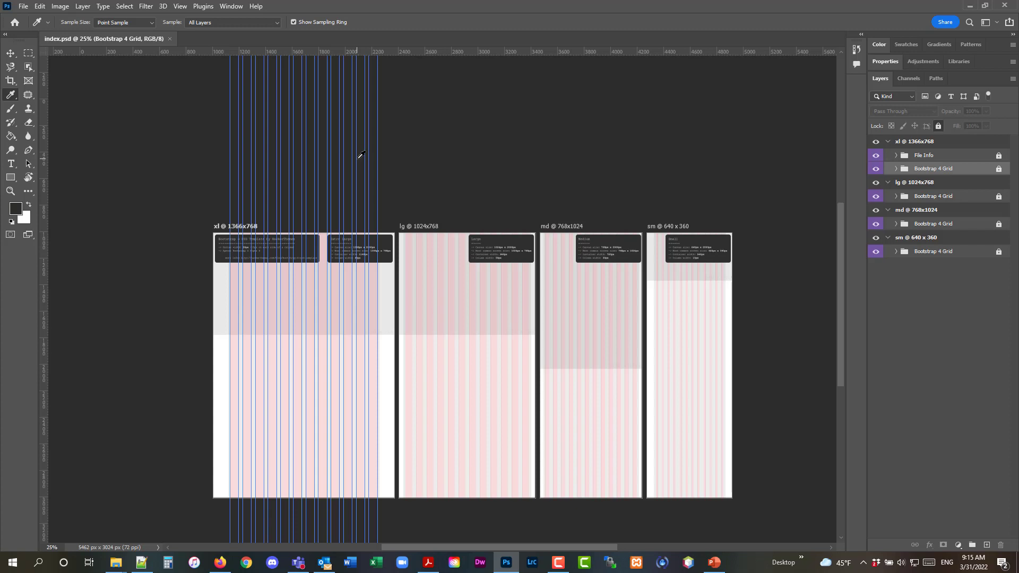
- Examine the xl, lg, md and sm artboards of index.psd on the canvas and in the layer structure
{"action": "left_click", "coordinate": [10, 191]}
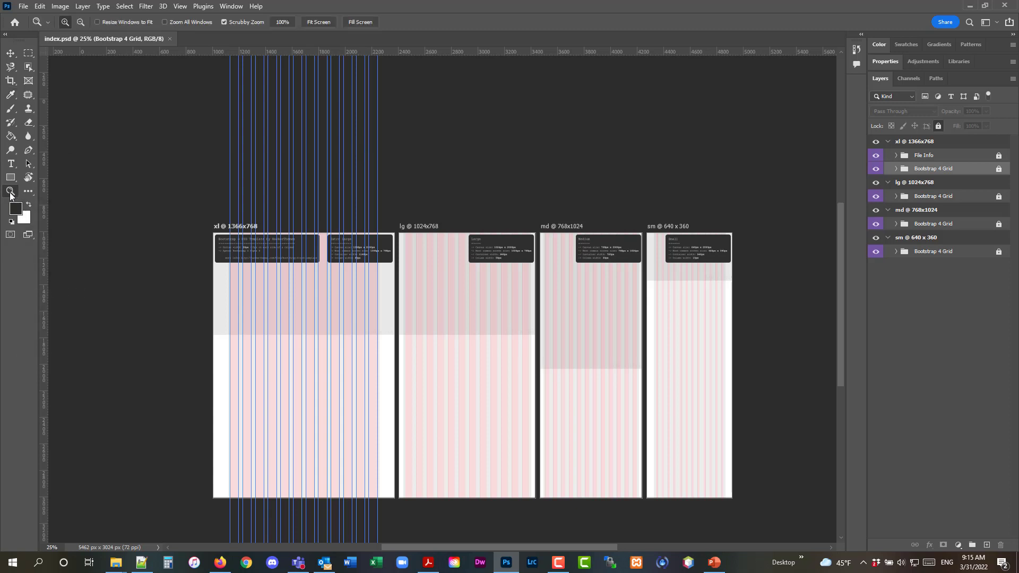
{"action": "left_click", "coordinate": [294, 270]}
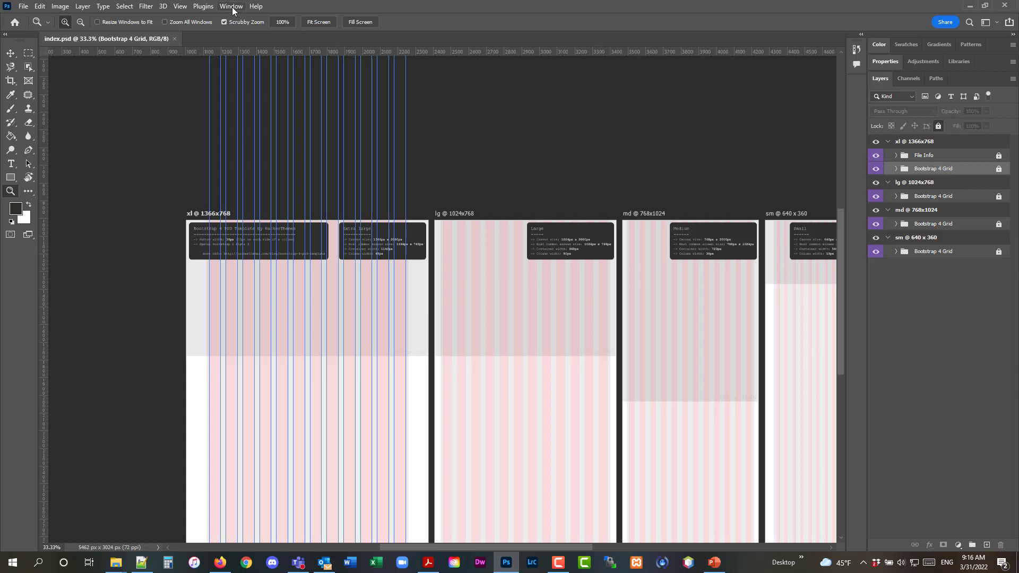
{"action": "left_click", "coordinate": [890, 141]}
{"action": "left_click", "coordinate": [890, 142]}
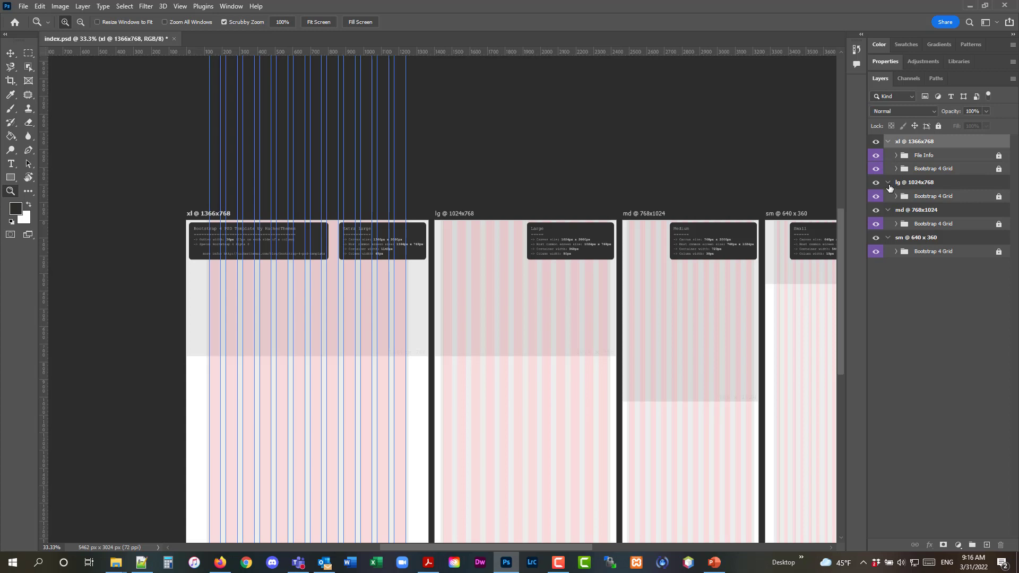
{"action": "left_click", "coordinate": [888, 184]}
{"action": "left_click", "coordinate": [889, 184]}
{"action": "left_click", "coordinate": [889, 212]}
{"action": "left_click", "coordinate": [889, 212]}
{"action": "left_click", "coordinate": [889, 238]}
{"action": "left_click", "coordinate": [889, 239]}
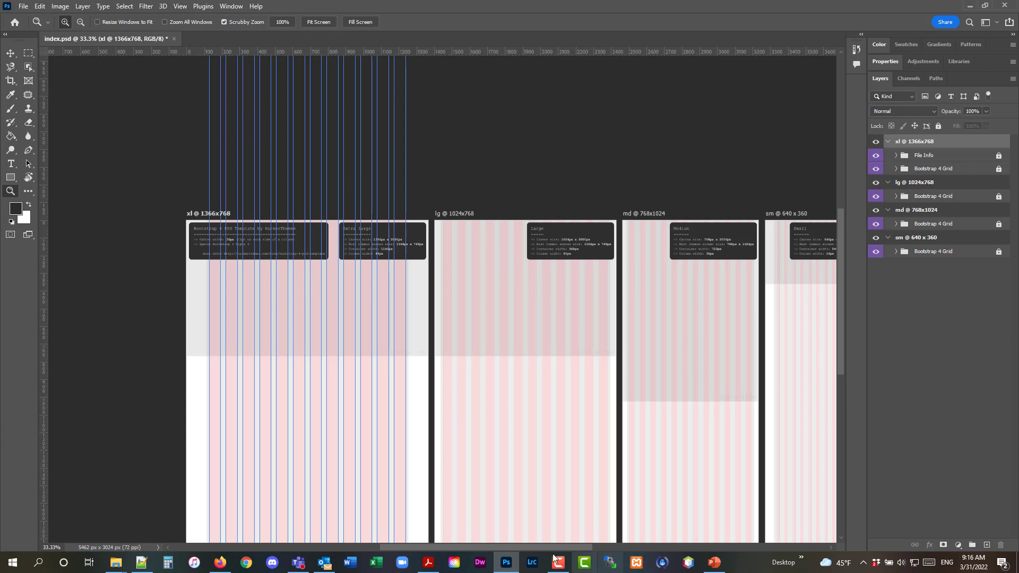
{"action": "left_click_drag", "start_coordinate": [549, 546], "coordinate": [573, 546]}
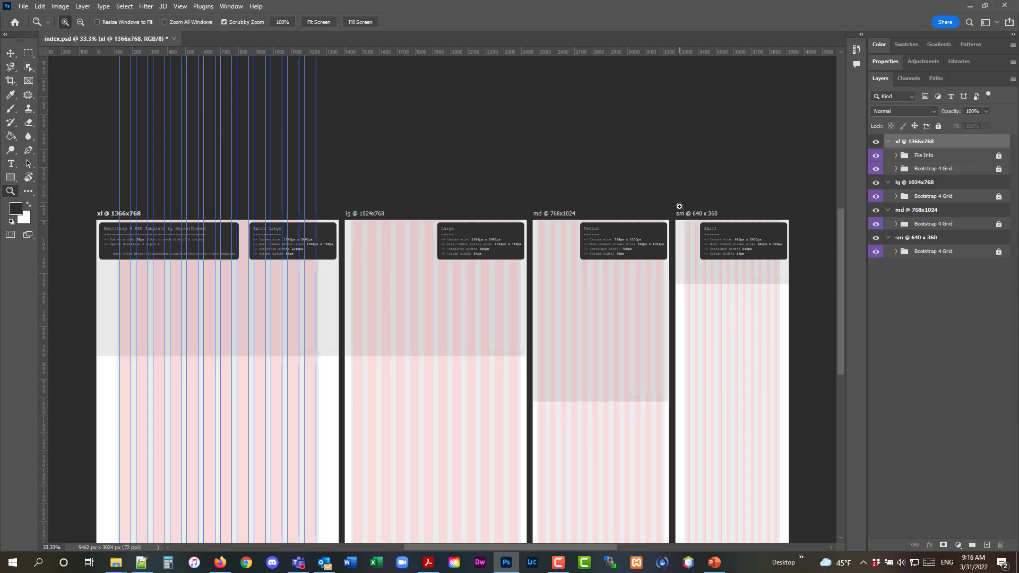
- Switch to Firefox, open richard's bootstrap 2023 page from the useful links, and find its Bootstrap 5 column breakpoints
{"action": "left_click", "coordinate": [220, 562]}
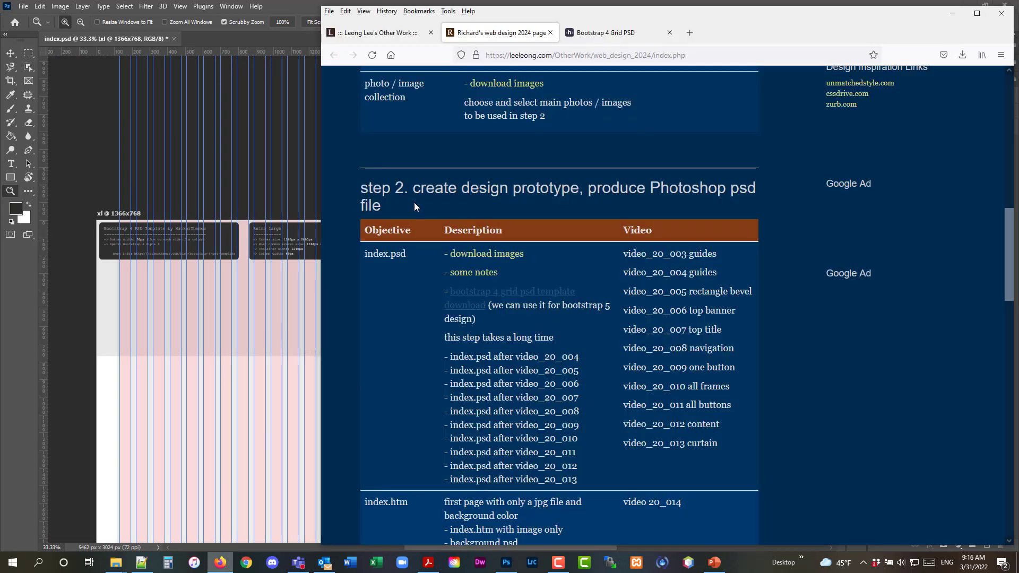
{"action": "scroll", "coordinate": [531, 157], "scroll_direction": "up", "scroll_amount": 4}
{"action": "scroll", "coordinate": [531, 157], "scroll_direction": "up", "scroll_amount": 2}
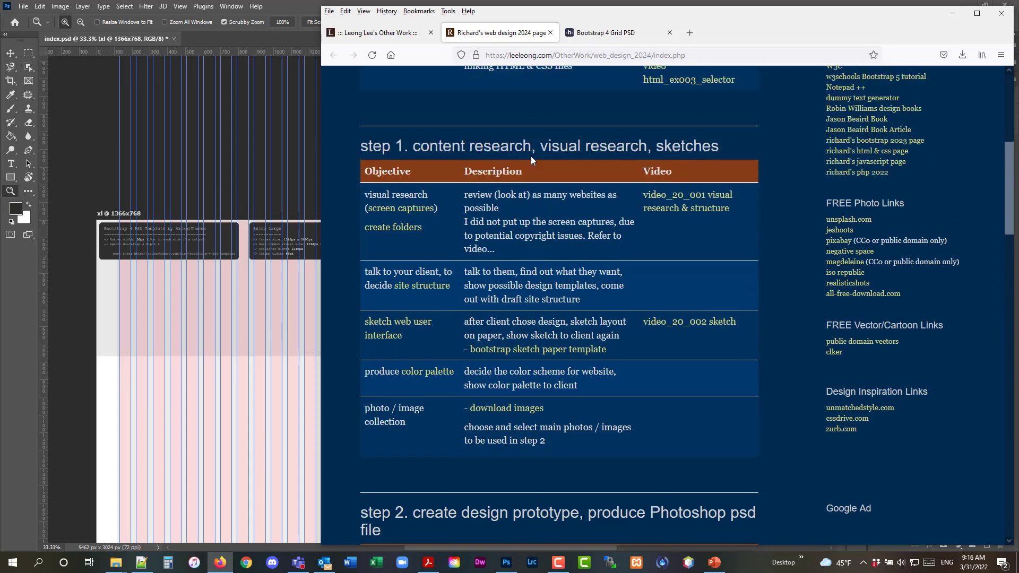
{"action": "scroll", "coordinate": [530, 156], "scroll_direction": "up", "scroll_amount": 1}
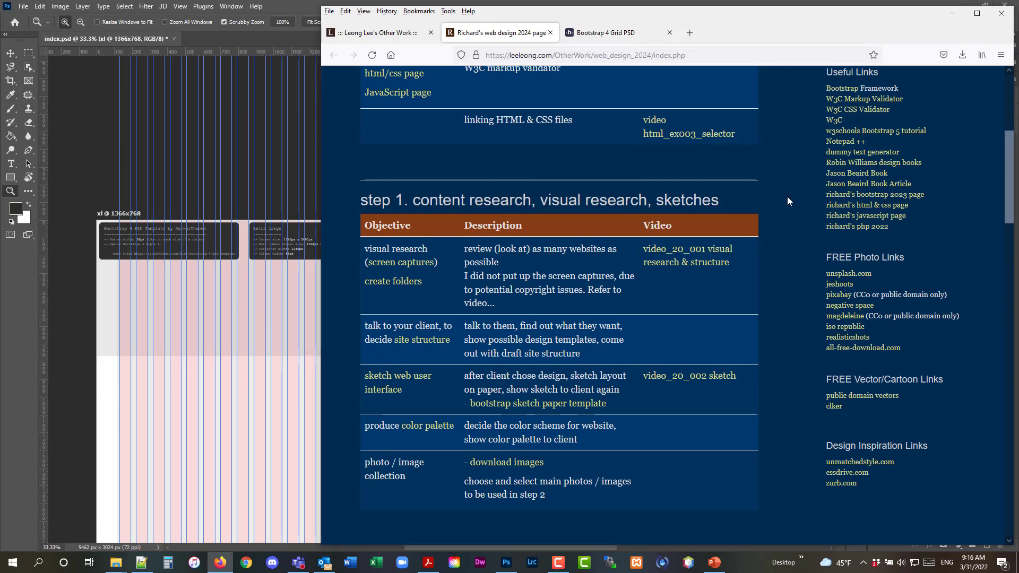
{"action": "left_click", "coordinate": [830, 196]}
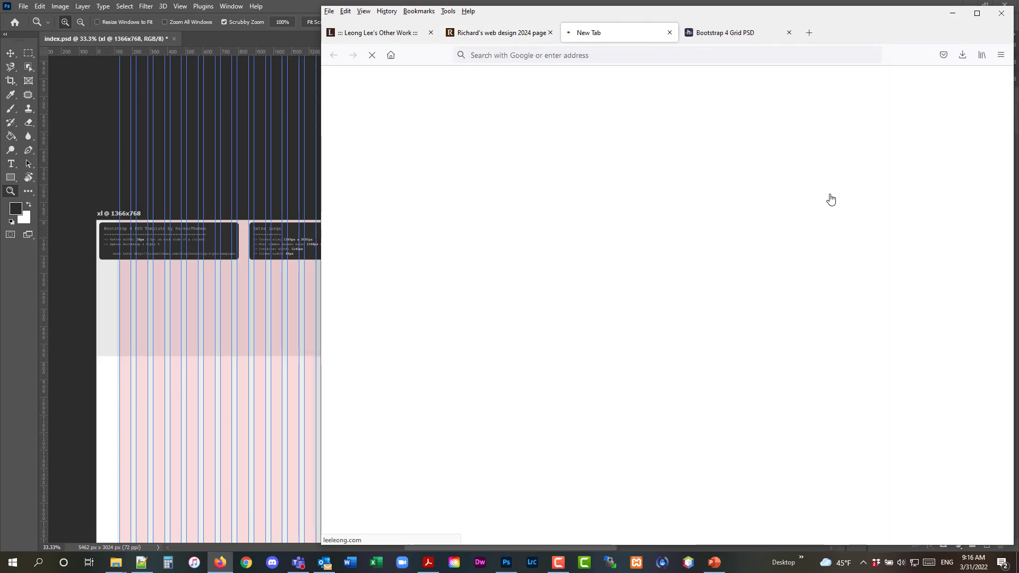
{"action": "scroll", "coordinate": [795, 184], "scroll_direction": "down", "scroll_amount": 11}
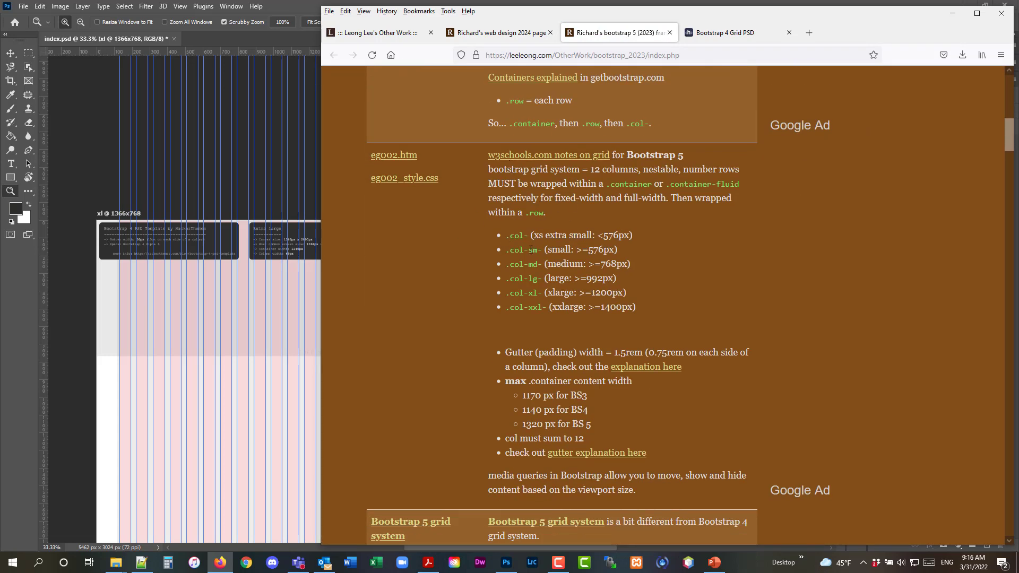
- Compare the md and xl breakpoints on the Bootstrap page with the artboards in Photoshop, and minimize the browser
{"action": "left_click_drag", "start_coordinate": [529, 250], "coordinate": [539, 264]}
{"action": "left_click", "coordinate": [273, 406]}
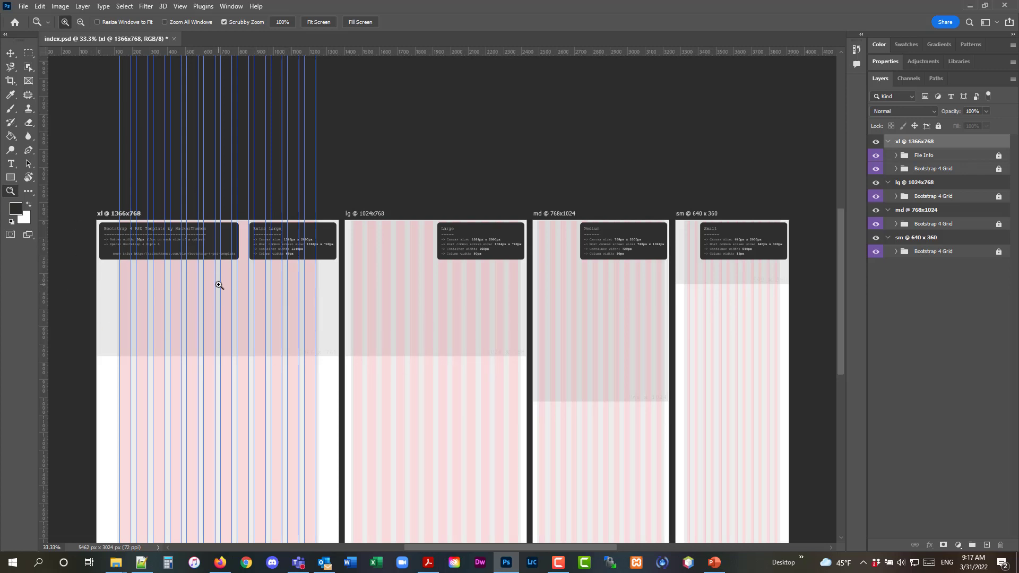
{"action": "left_click", "coordinate": [220, 563]}
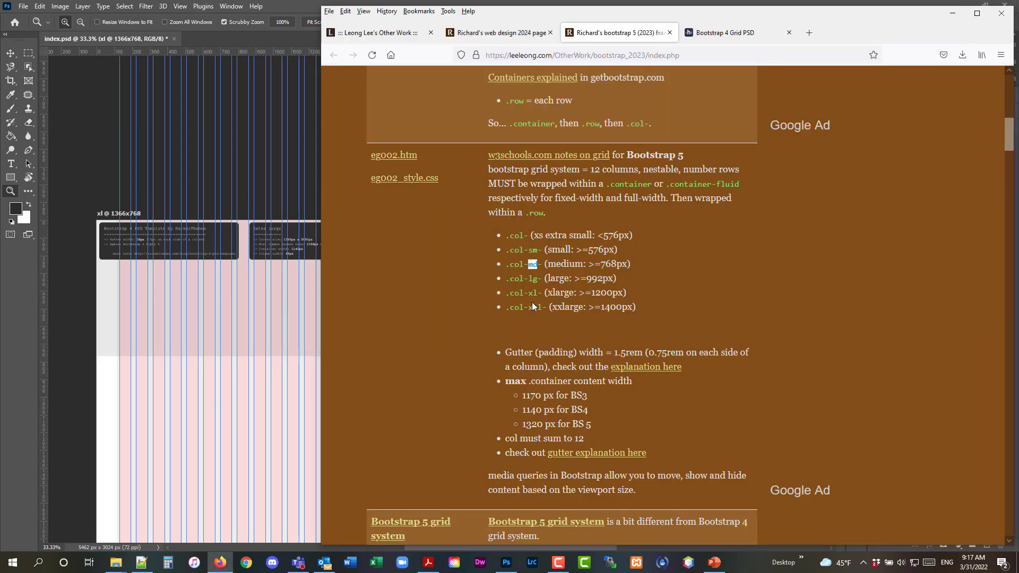
{"action": "left_click_drag", "start_coordinate": [579, 292], "coordinate": [626, 295]}
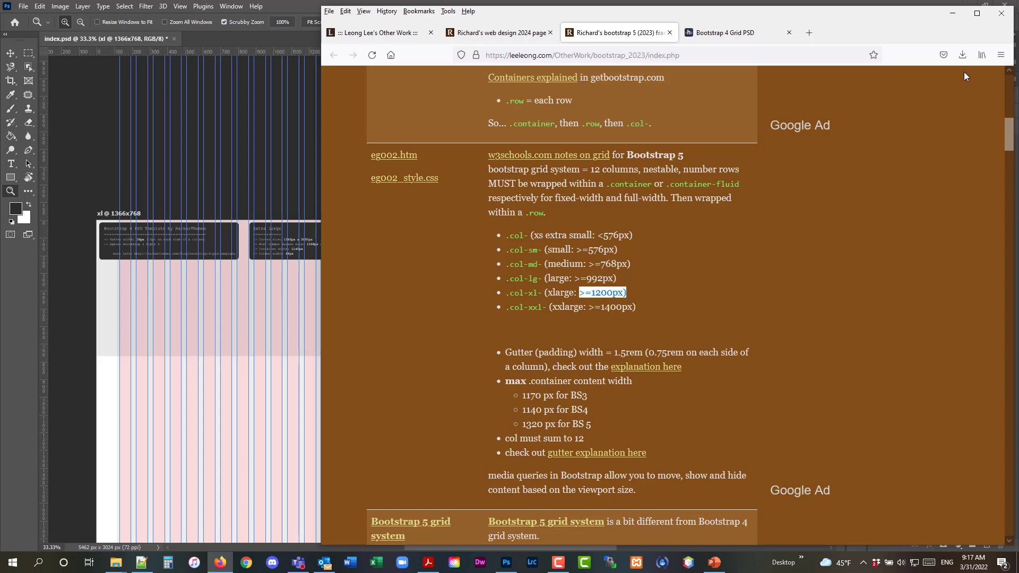
{"action": "left_click", "coordinate": [952, 12]}
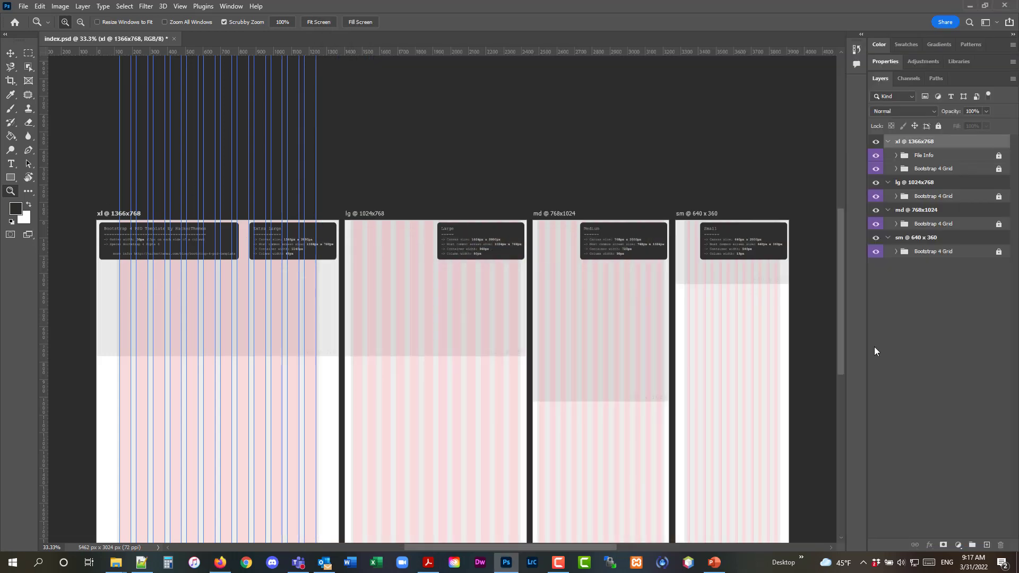
- Hide and reshow the sm artboard, the md grid group, and the md and lg artboards one at a time
{"action": "left_click", "coordinate": [876, 239]}
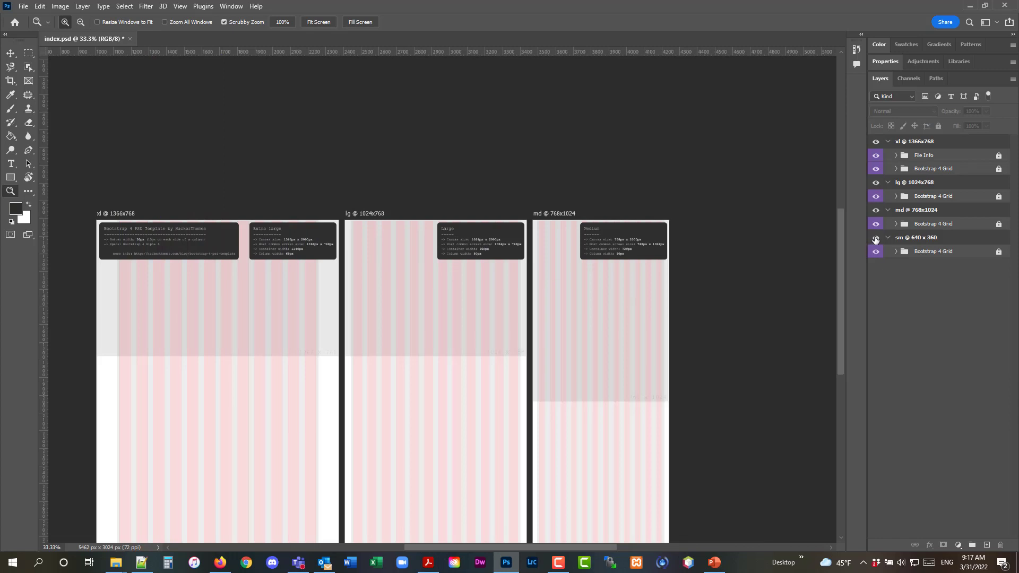
{"action": "left_click", "coordinate": [875, 239]}
{"action": "left_click", "coordinate": [875, 225]}
{"action": "left_click", "coordinate": [876, 224]}
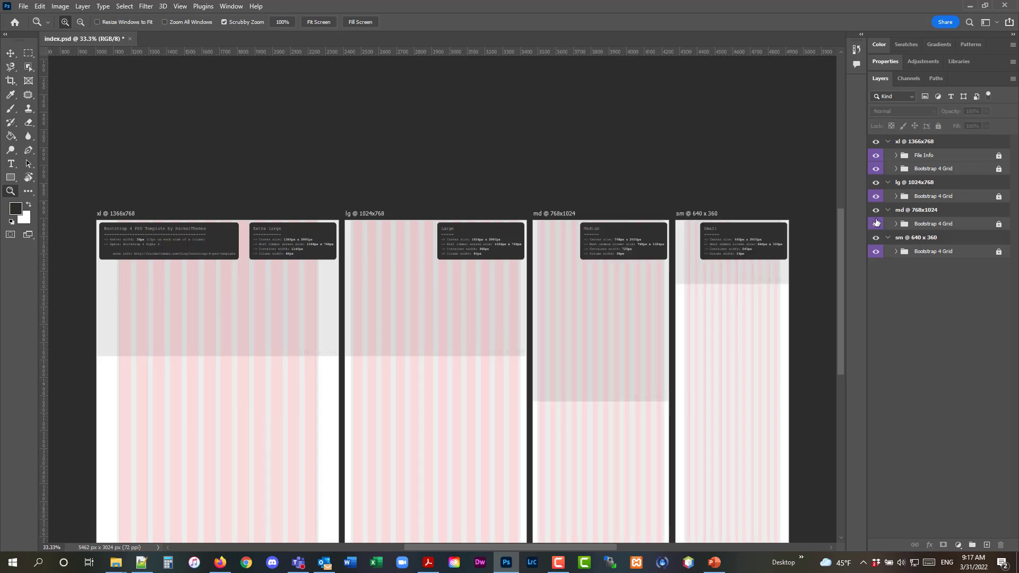
{"action": "left_click", "coordinate": [875, 210]}
{"action": "left_click", "coordinate": [875, 210]}
{"action": "left_click", "coordinate": [876, 183]}
{"action": "left_click", "coordinate": [876, 183]}
- Inspect the canvas, container and column width notes on the xl and lg artboards up close
{"action": "left_click", "coordinate": [217, 310]}
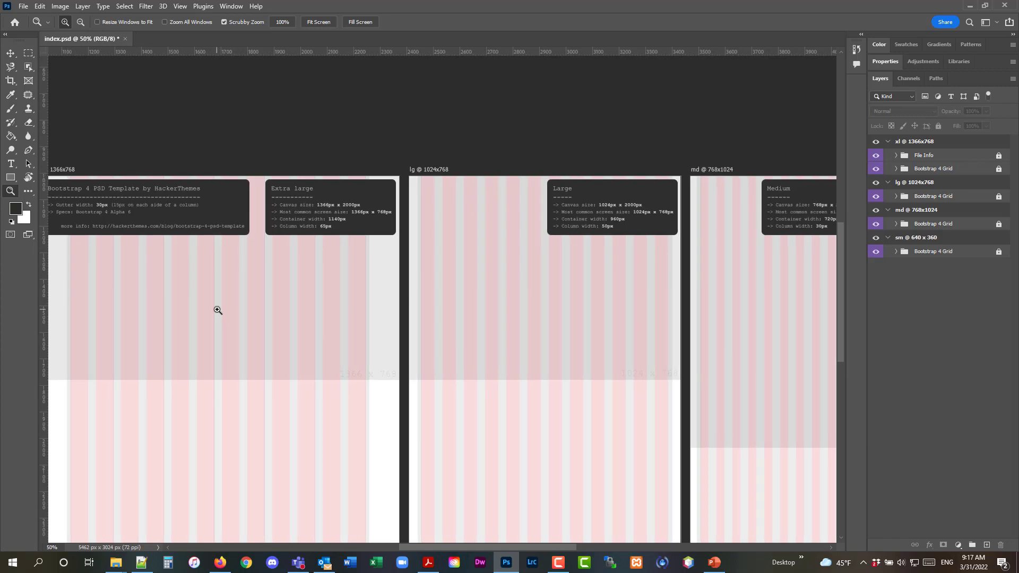
{"action": "left_click", "coordinate": [217, 309]}
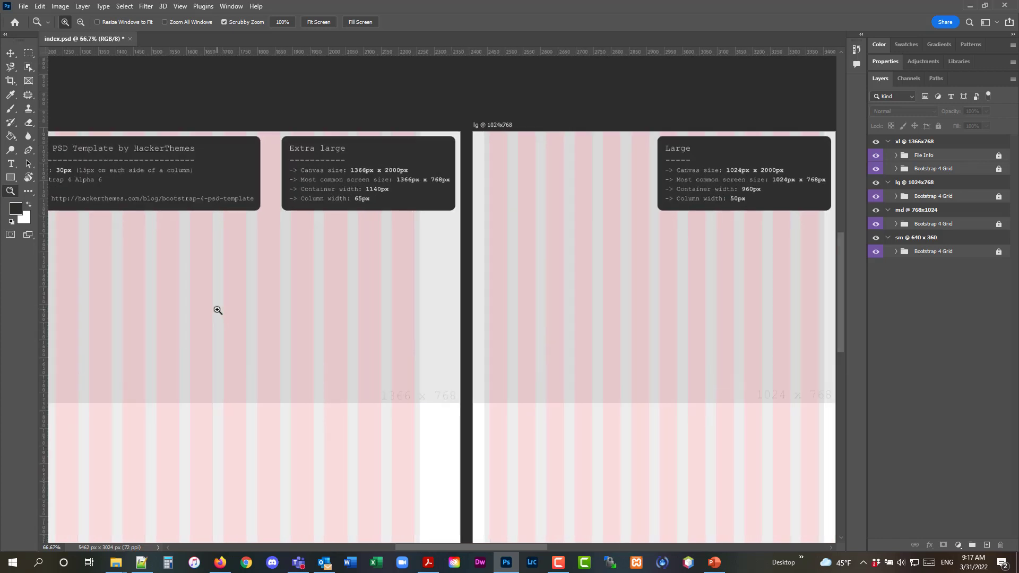
{"action": "left_click", "coordinate": [217, 310], "text": "alt"}
{"action": "left_click", "coordinate": [218, 310], "text": "alt"}
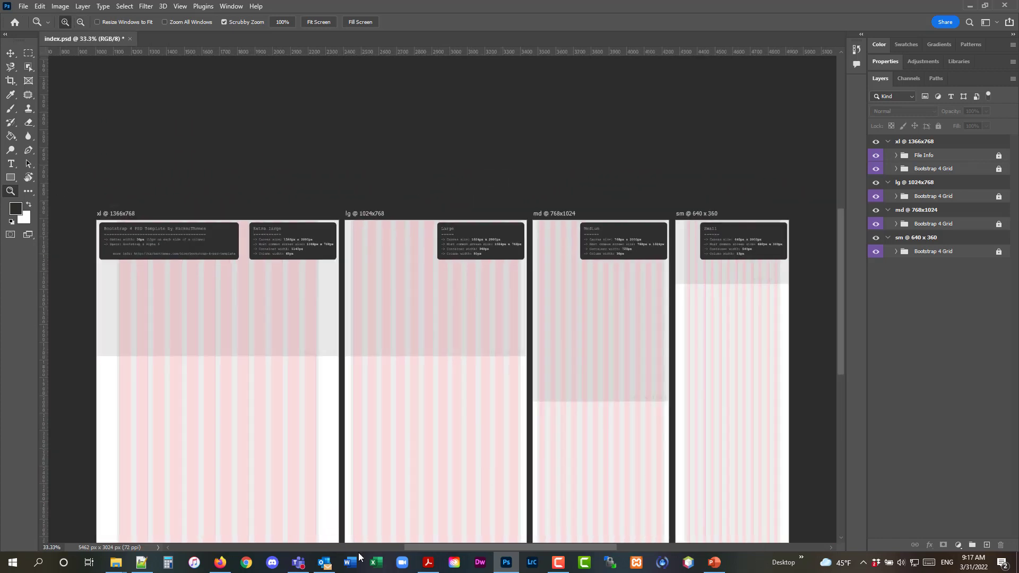
{"action": "left_click", "coordinate": [356, 547]}
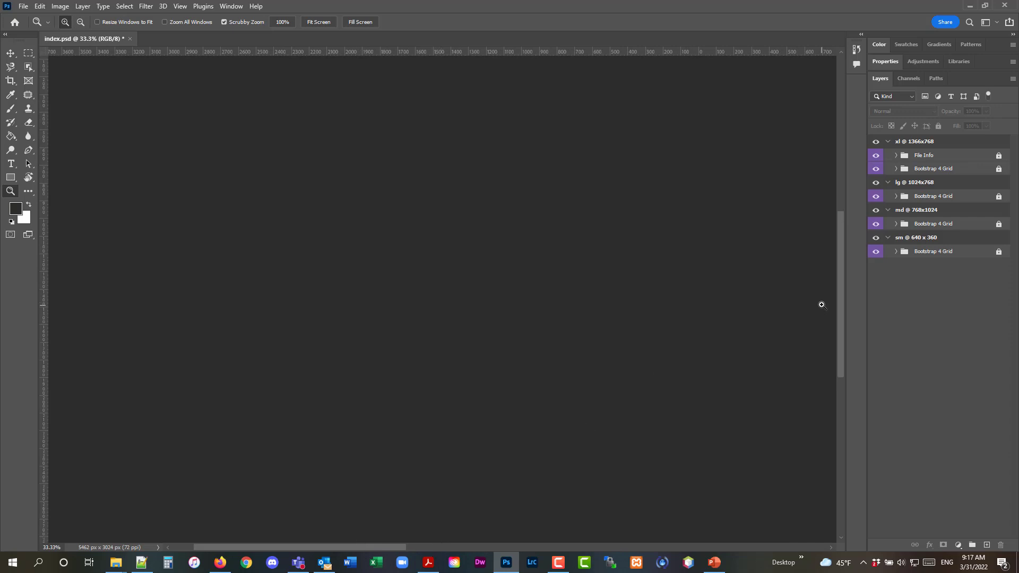
- Select the xl @ 1366x768 artboard with the Move tool active
{"action": "scroll", "coordinate": [822, 305], "scroll_direction": "down", "scroll_amount": 5}
{"action": "scroll", "coordinate": [812, 300], "scroll_direction": "up", "scroll_amount": 2}
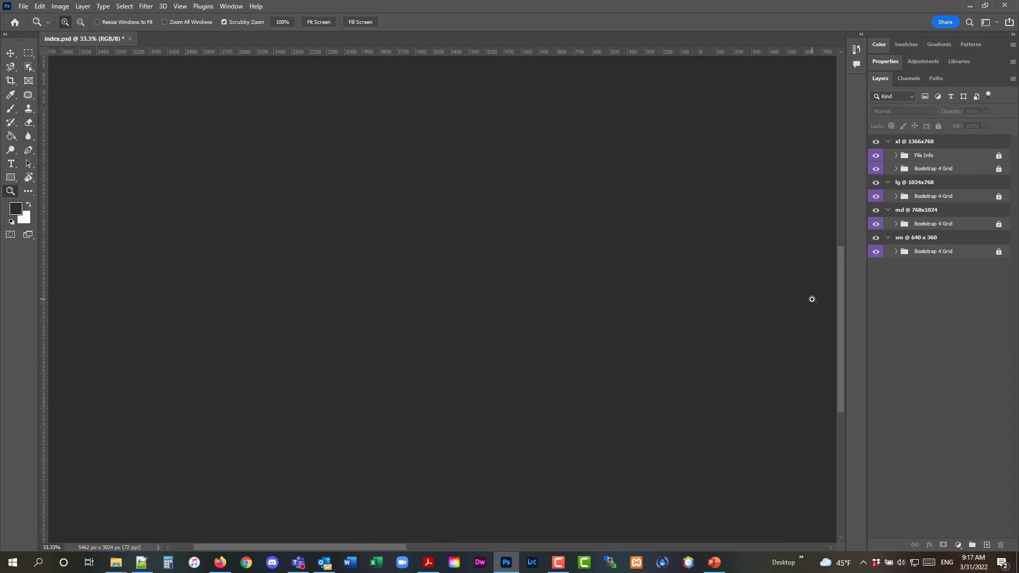
{"action": "scroll", "coordinate": [811, 300], "scroll_direction": "up", "scroll_amount": 6}
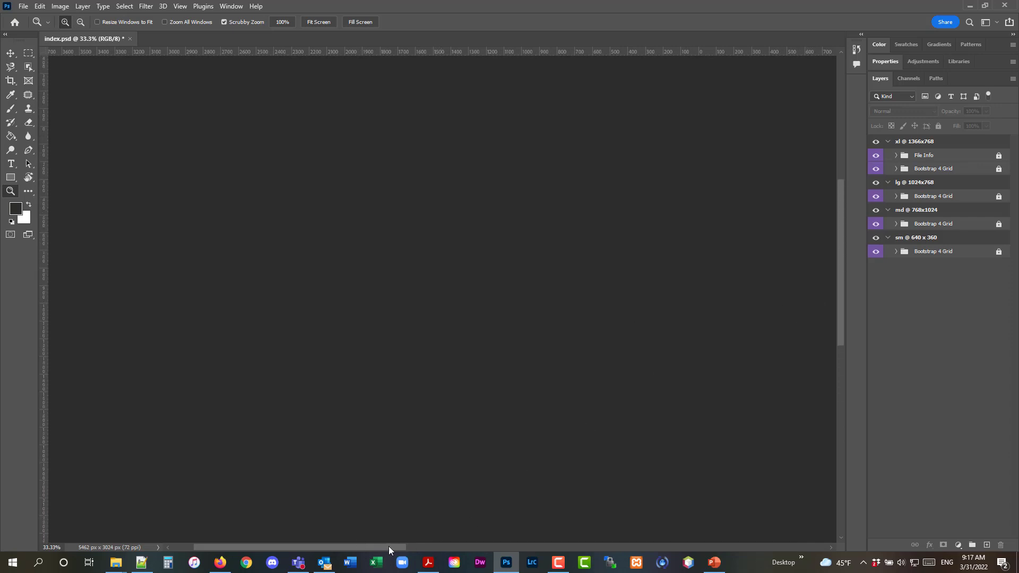
{"action": "left_click_drag", "start_coordinate": [371, 547], "coordinate": [570, 558]}
{"action": "scroll", "coordinate": [371, 266], "scroll_direction": "down", "scroll_amount": 1}
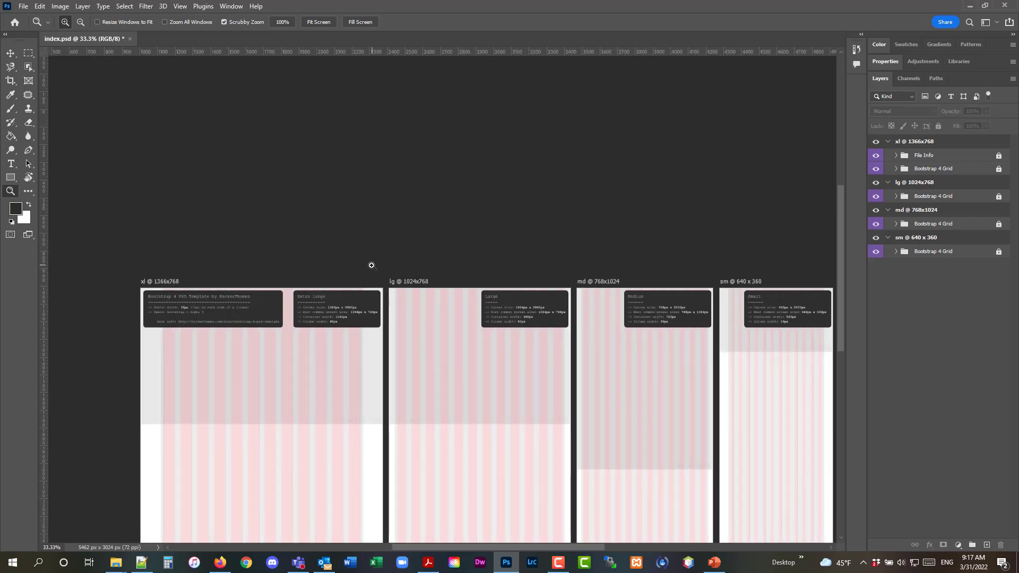
{"action": "left_click", "coordinate": [181, 6]}
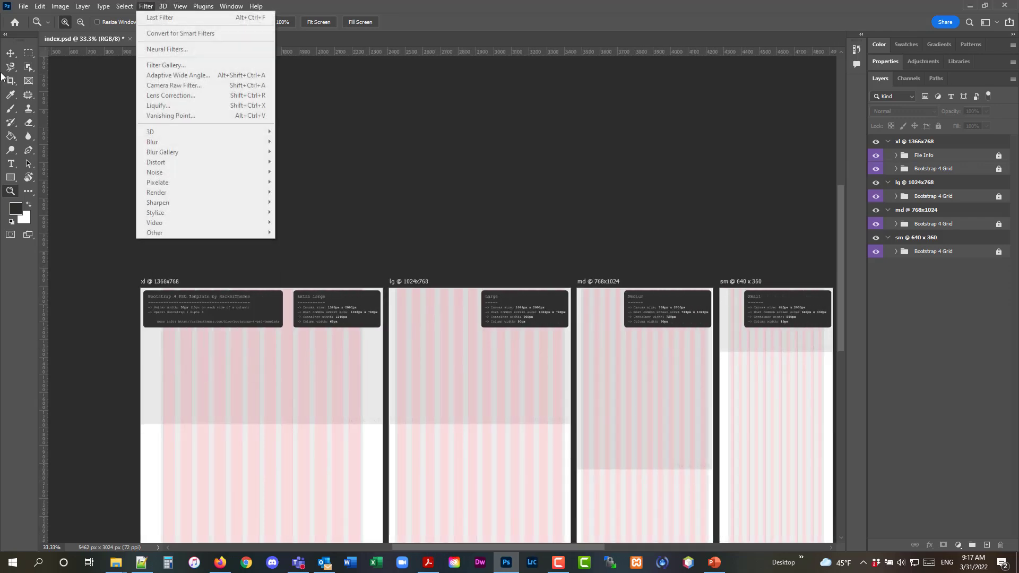
{"action": "left_click", "coordinate": [10, 53]}
{"action": "left_click", "coordinate": [253, 336]}
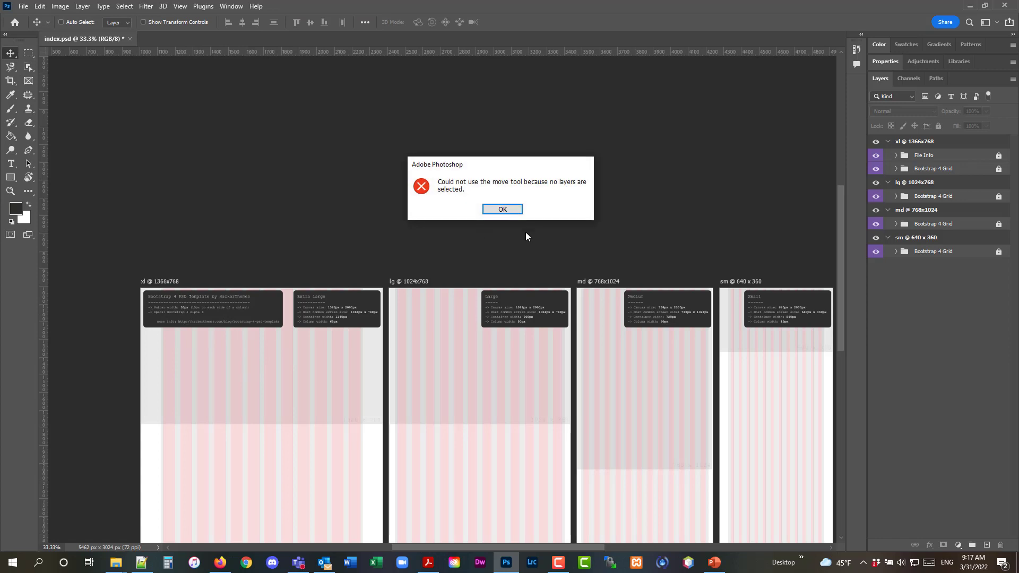
{"action": "left_click", "coordinate": [517, 210]}
{"action": "scroll", "coordinate": [342, 188], "scroll_direction": "down", "scroll_amount": 1}
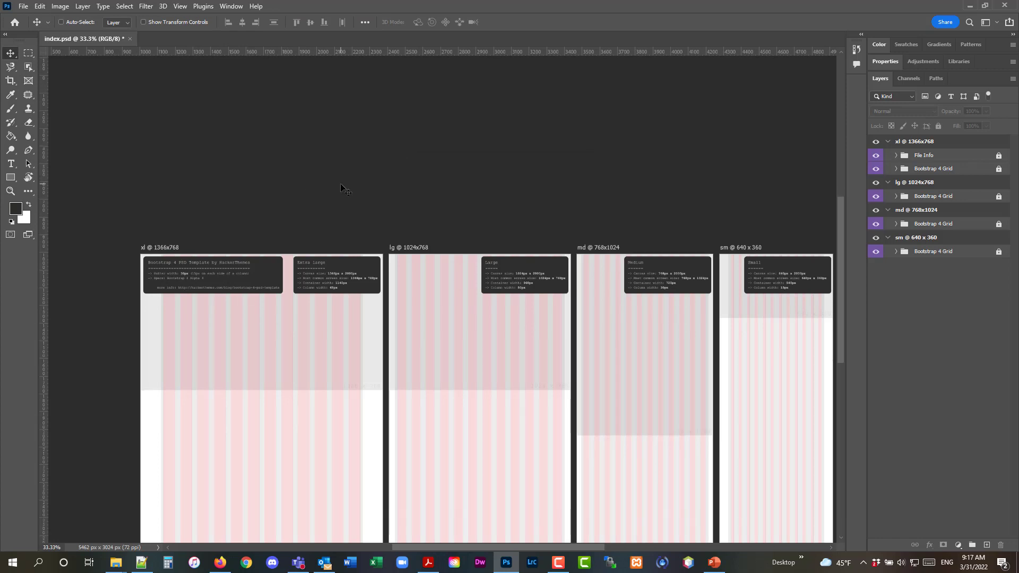
{"action": "left_click", "coordinate": [920, 142]}
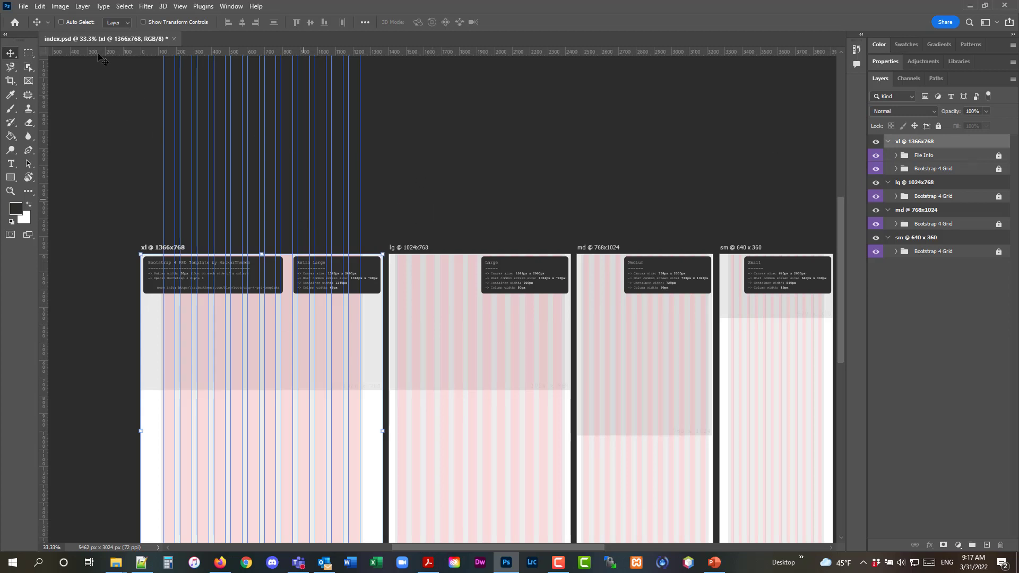
- Hide the column guides on the xl artboard and show them again
{"action": "left_click", "coordinate": [180, 6]}
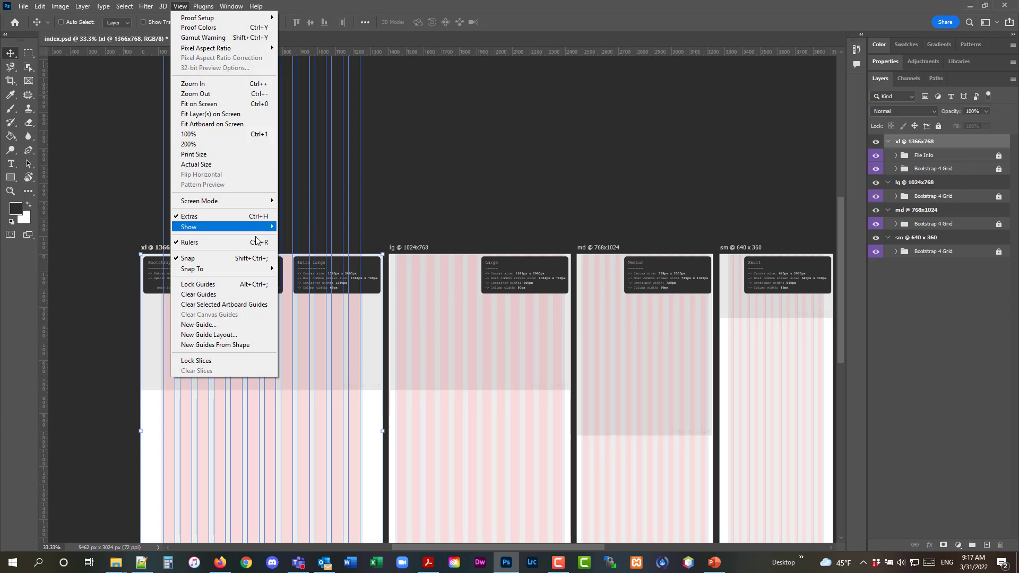
{"action": "mouse_move", "coordinate": [259, 227]}
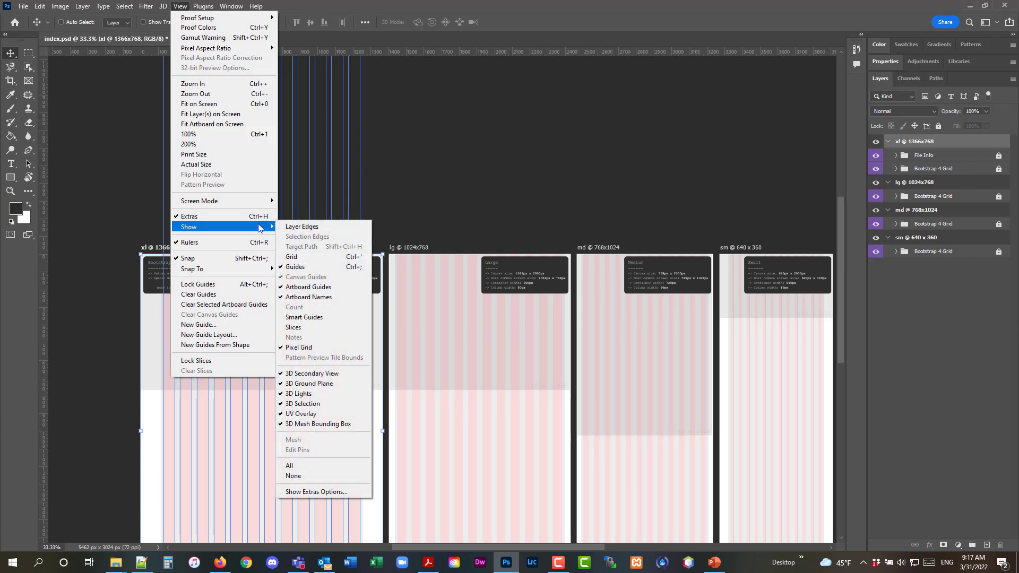
{"action": "left_click", "coordinate": [338, 267]}
{"action": "left_click", "coordinate": [180, 5]}
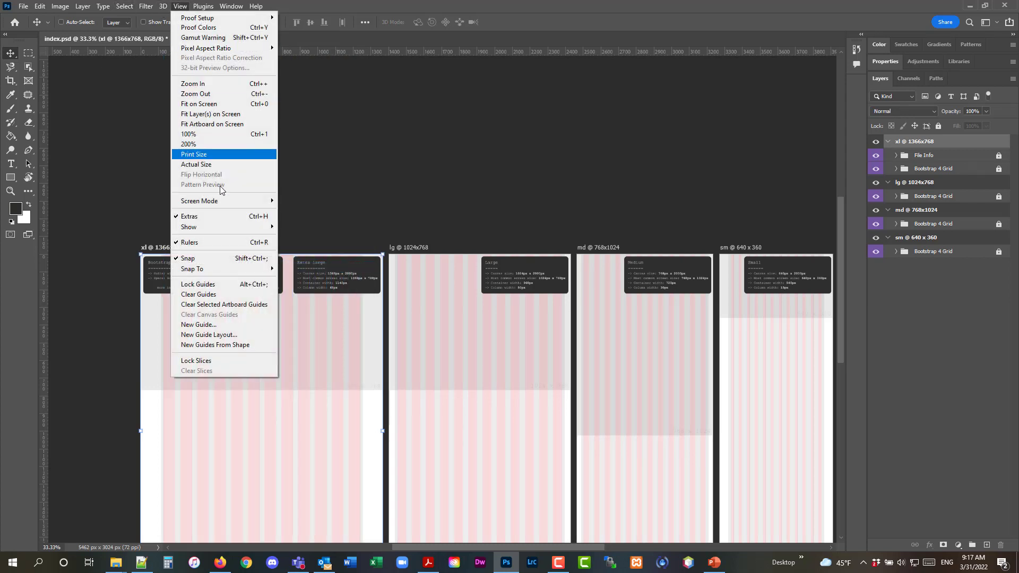
{"action": "mouse_move", "coordinate": [225, 224]}
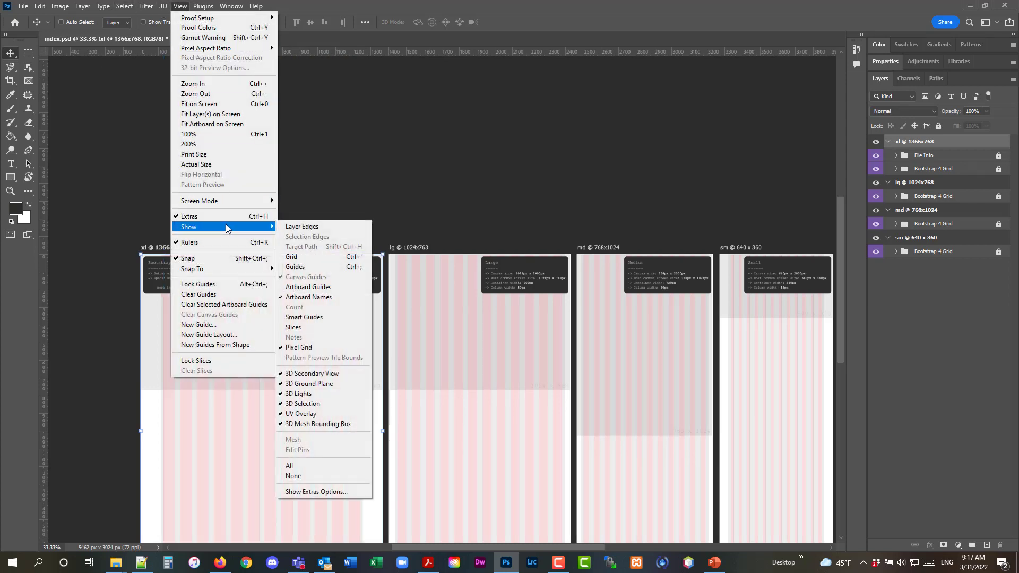
{"action": "left_click", "coordinate": [324, 271]}
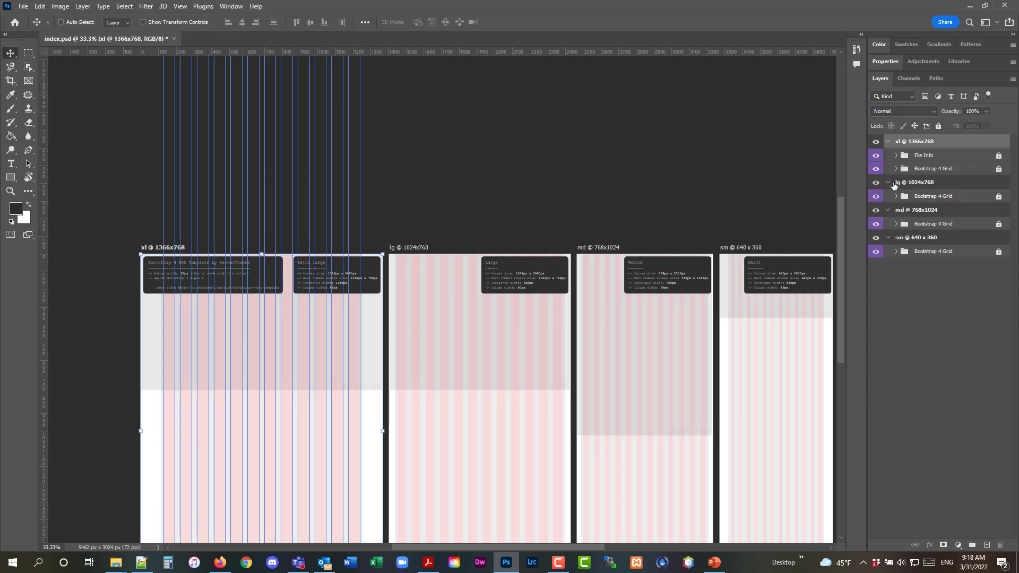
- Hide the lg @ 1024x768 artboard and show it again
{"action": "left_click", "coordinate": [876, 183]}
{"action": "left_click", "coordinate": [875, 182]}
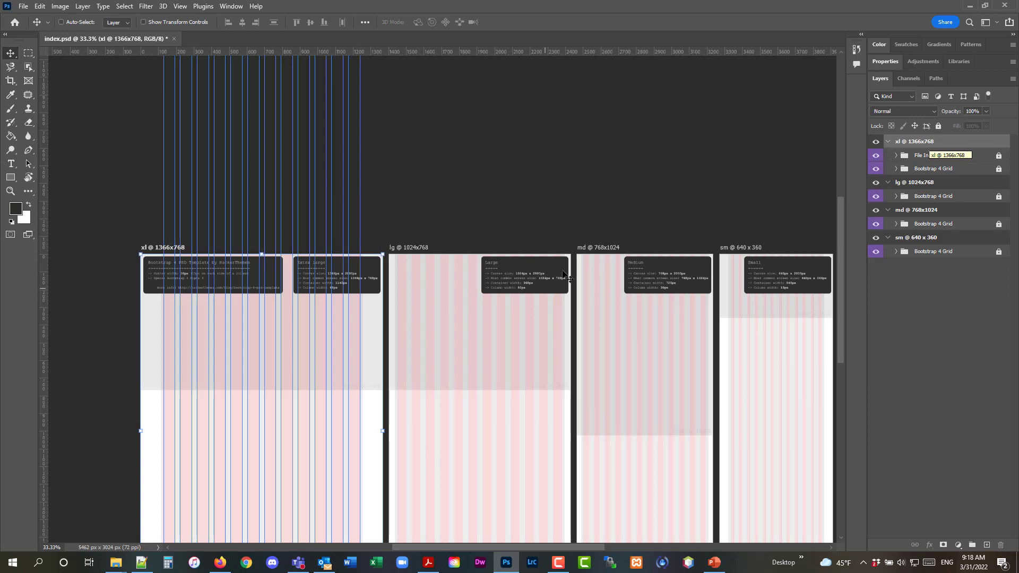
{"action": "scroll", "coordinate": [936, 141], "scroll_direction": "down", "scroll_amount": 1}
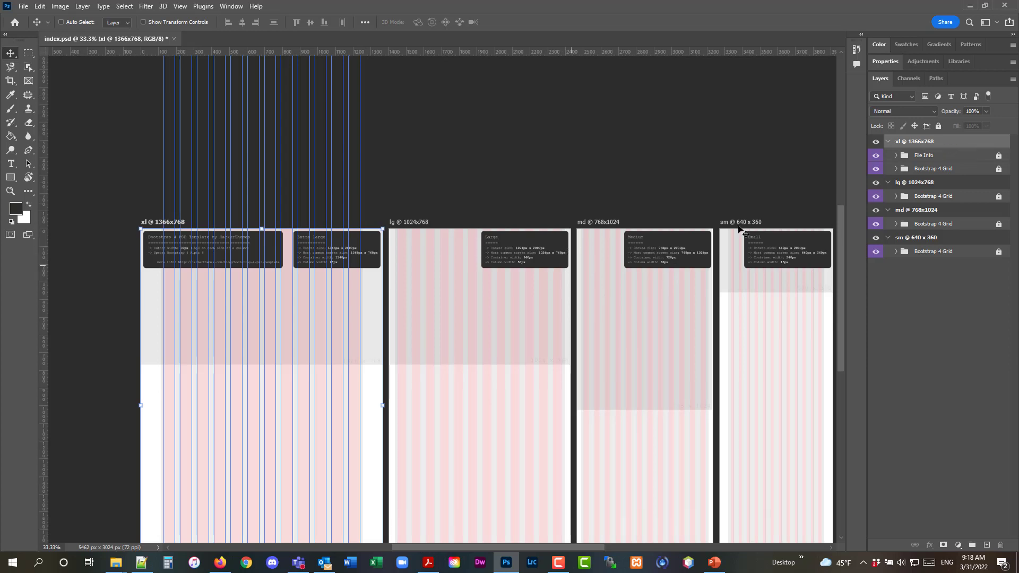
- Check what the xl artboard's File Info group contains by toggling it, and leave the group collapsed and hidden
{"action": "left_click", "coordinate": [896, 155]}
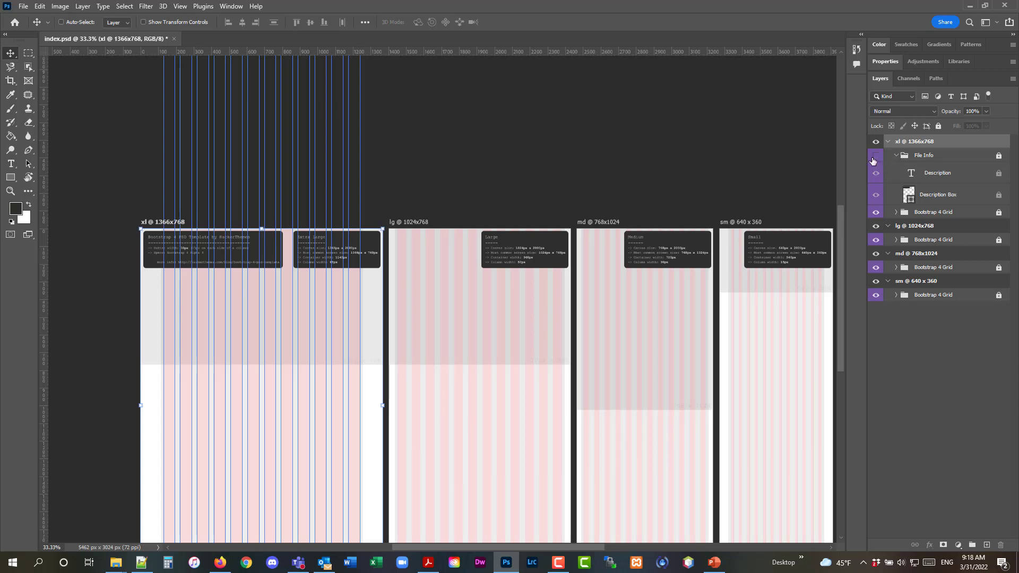
{"action": "left_click", "coordinate": [873, 160]}
{"action": "left_click", "coordinate": [873, 159]}
{"action": "left_click", "coordinate": [873, 159]}
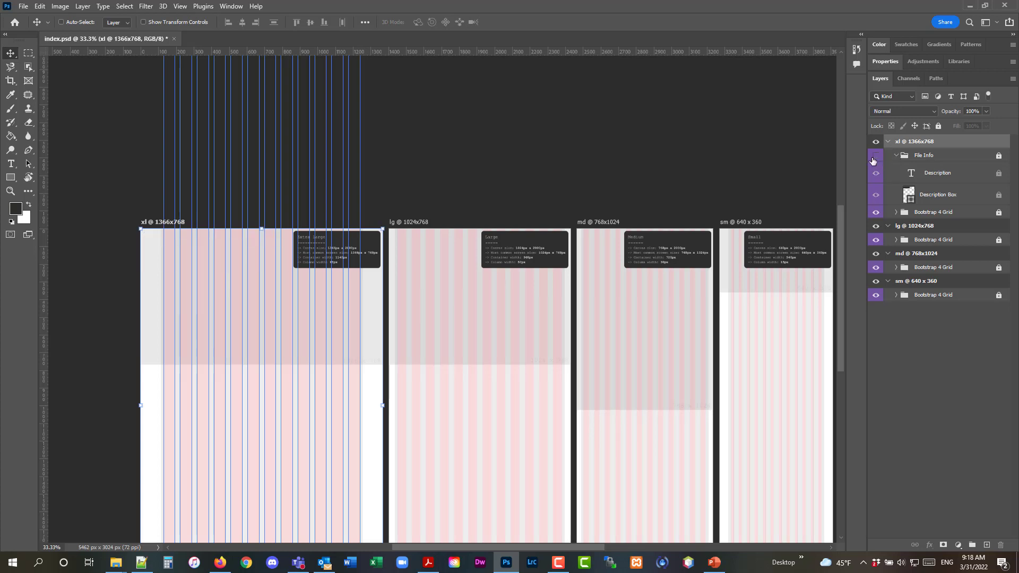
{"action": "left_click", "coordinate": [874, 158]}
{"action": "left_click", "coordinate": [875, 157]}
{"action": "left_click", "coordinate": [896, 155]}
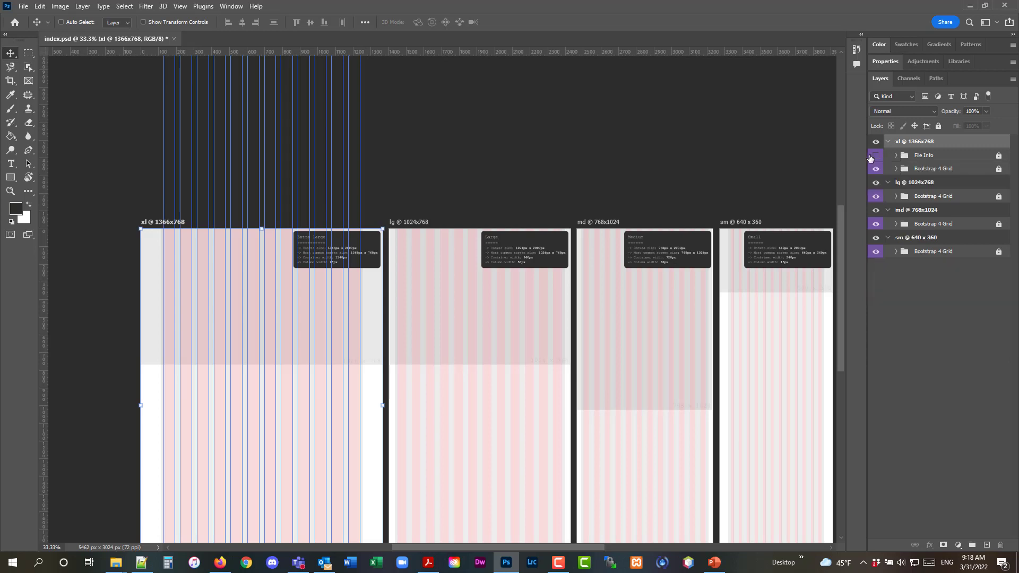
{"action": "left_click", "coordinate": [876, 158]}
{"action": "left_click", "coordinate": [876, 157]}
- Expand the xl artboard's Bootstrap 4 Grid group and toggle its visibility off and on against the guides
{"action": "left_click", "coordinate": [10, 191]}
{"action": "left_click", "coordinate": [244, 306]}
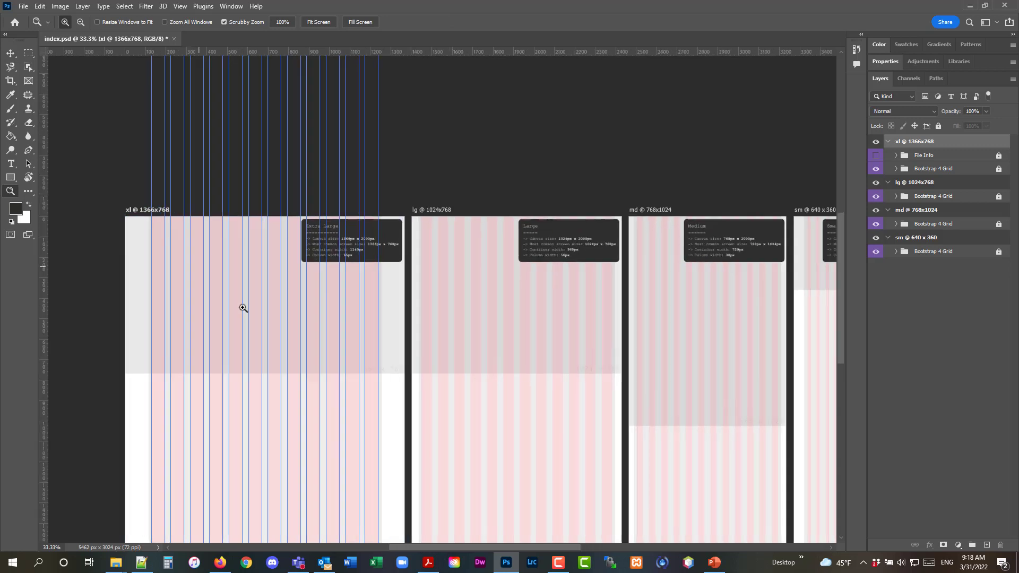
{"action": "left_click", "coordinate": [245, 307]}
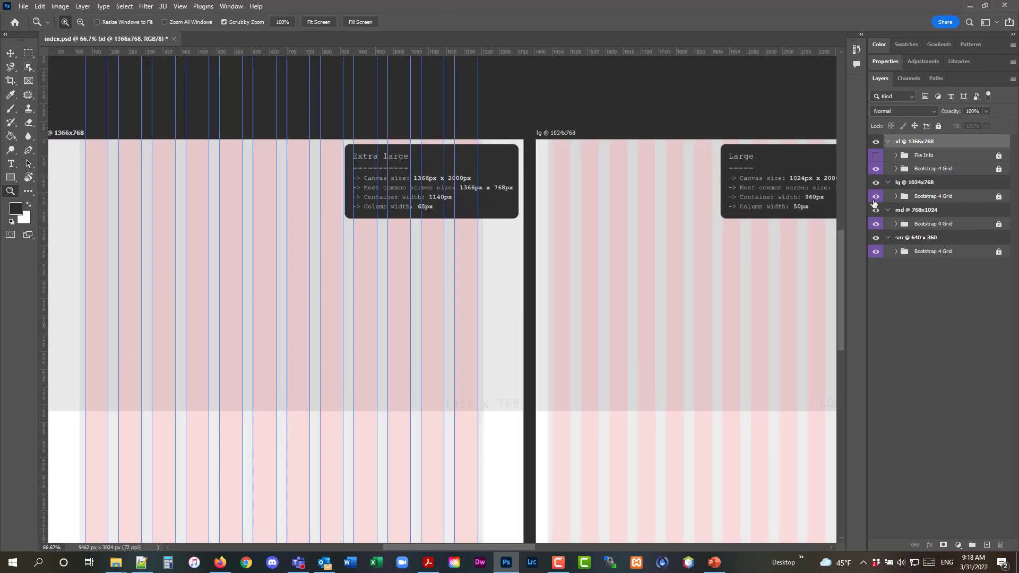
{"action": "left_click", "coordinate": [896, 168]}
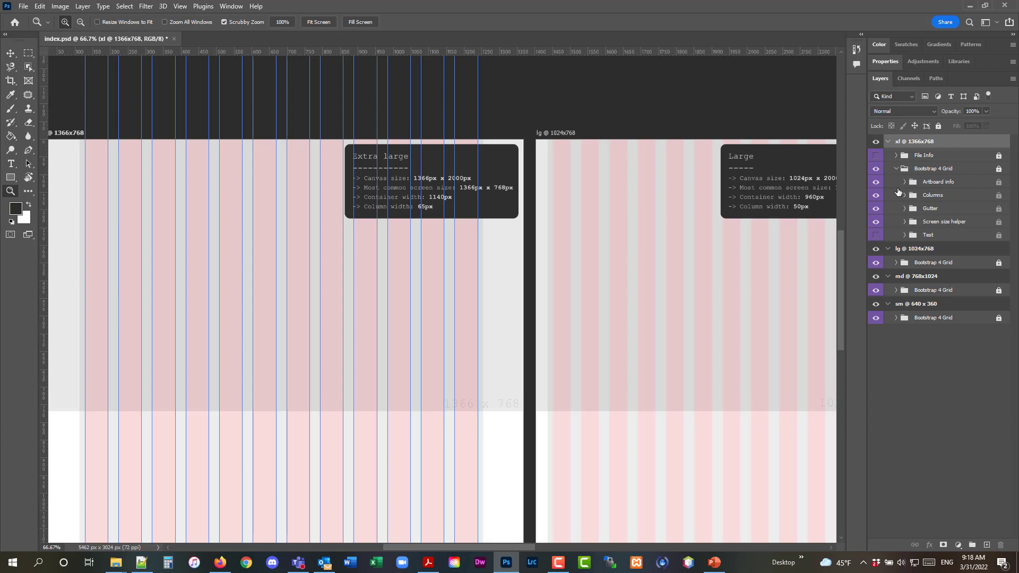
{"action": "left_click", "coordinate": [875, 169]}
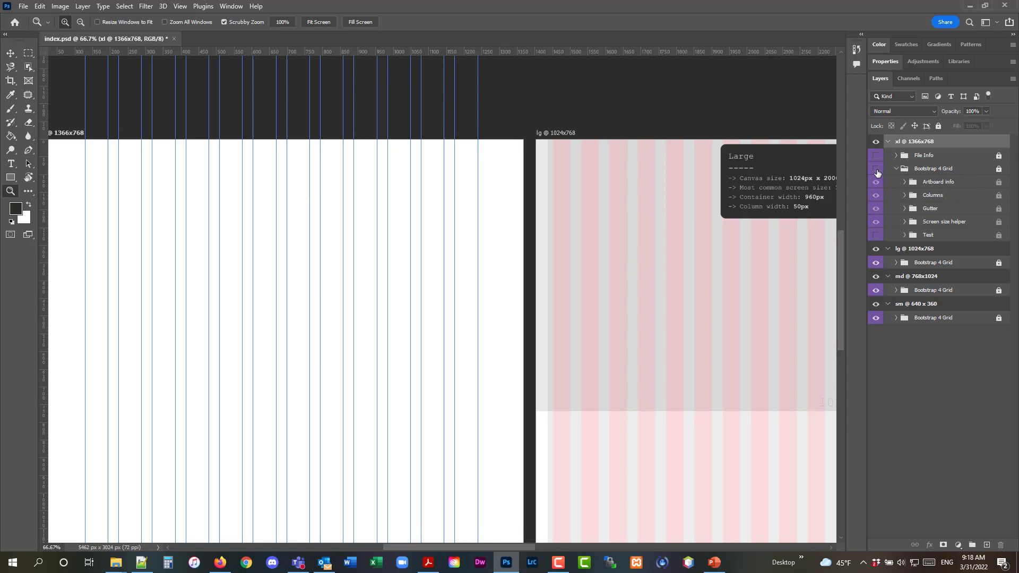
{"action": "left_click", "coordinate": [876, 170]}
{"action": "left_click", "coordinate": [877, 171]}
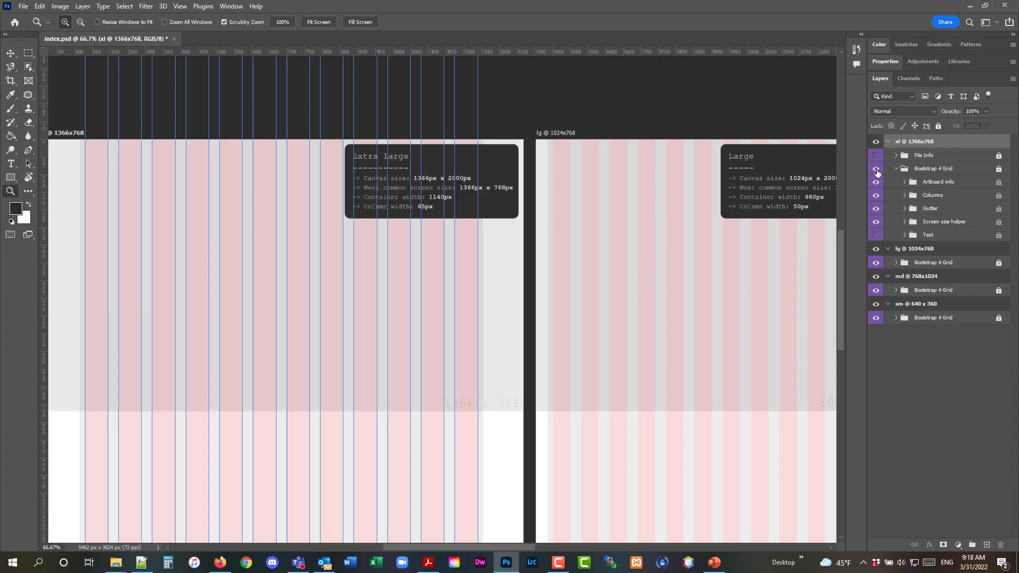
- Unlock the xl Bootstrap 4 Grid group and individually lock its Artboard info, Columns, Gutter, Screen size helper and Test subgroups
{"action": "left_click", "coordinate": [1000, 171]}
{"action": "left_click", "coordinate": [1002, 184]}
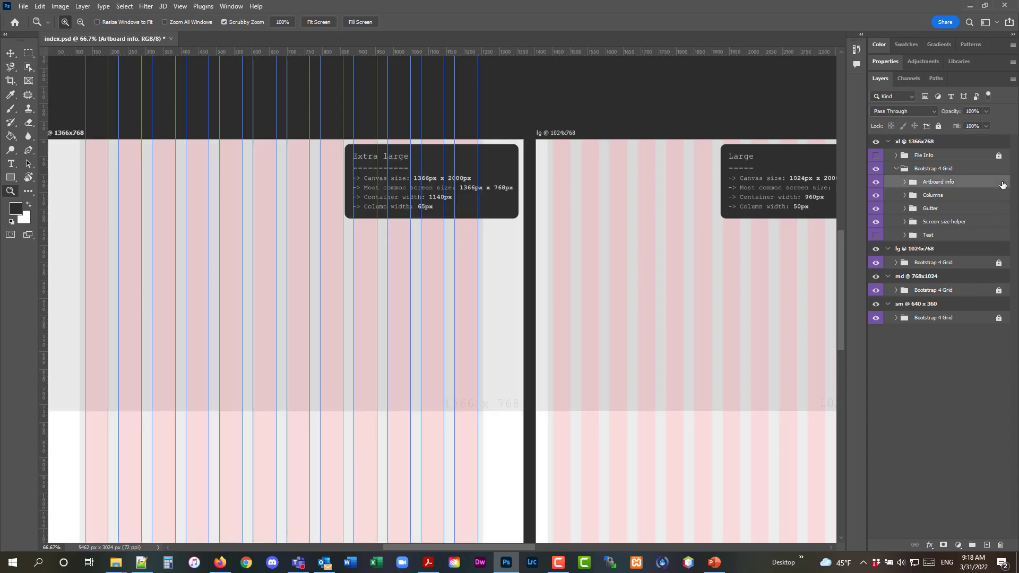
{"action": "left_click", "coordinate": [937, 126]}
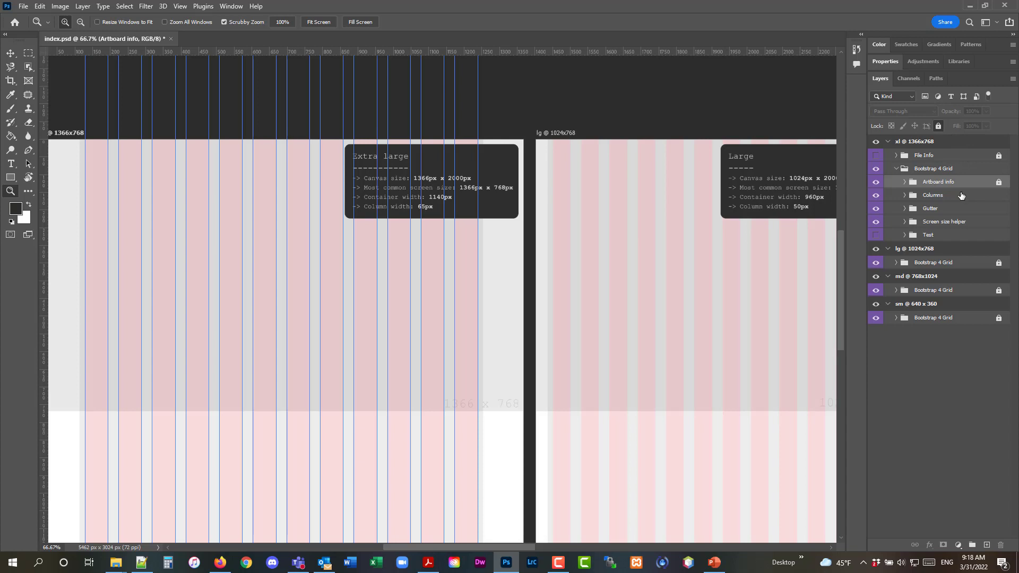
{"action": "key", "text": "alt+bracketleft"}
{"action": "left_click", "coordinate": [938, 127]}
{"action": "key", "text": "alt+bracketleft"}
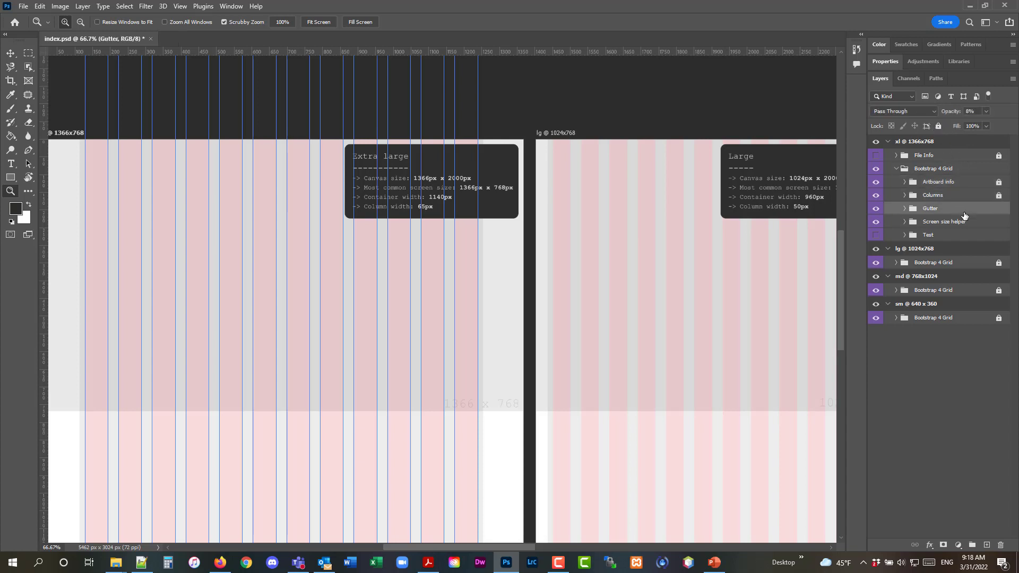
{"action": "left_click", "coordinate": [938, 126]}
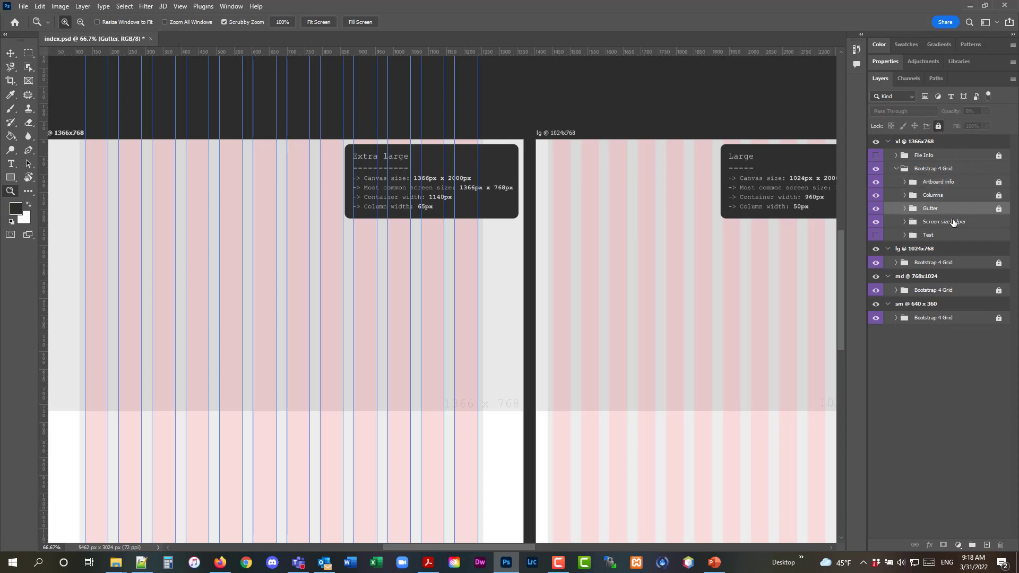
{"action": "key", "text": "alt+bracketleft"}
{"action": "left_click", "coordinate": [938, 126]}
{"action": "key", "text": "alt+bracketleft"}
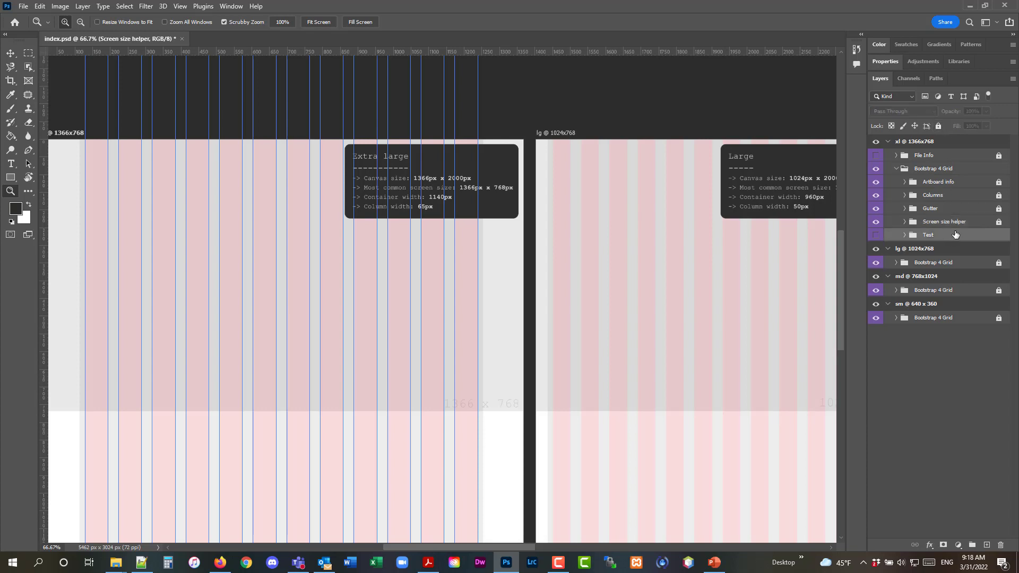
{"action": "left_click", "coordinate": [938, 126]}
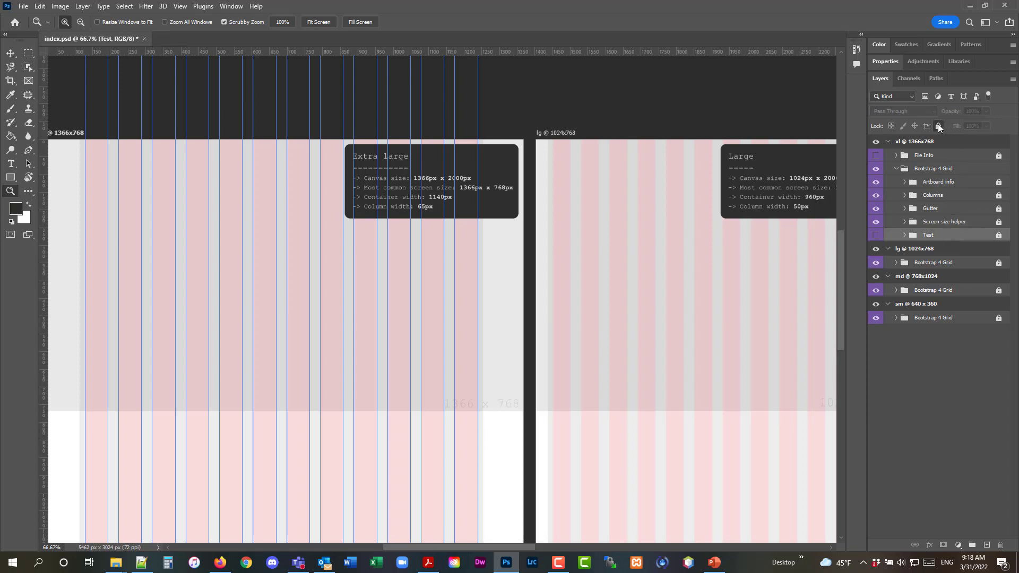
- Hide and reshow the xl grid's Artboard info, Columns, Gutter and Screen size helper subgroups one at a time
{"action": "left_click", "coordinate": [877, 182]}
{"action": "left_click", "coordinate": [877, 182]}
{"action": "left_click", "coordinate": [878, 183]}
{"action": "left_click", "coordinate": [877, 182]}
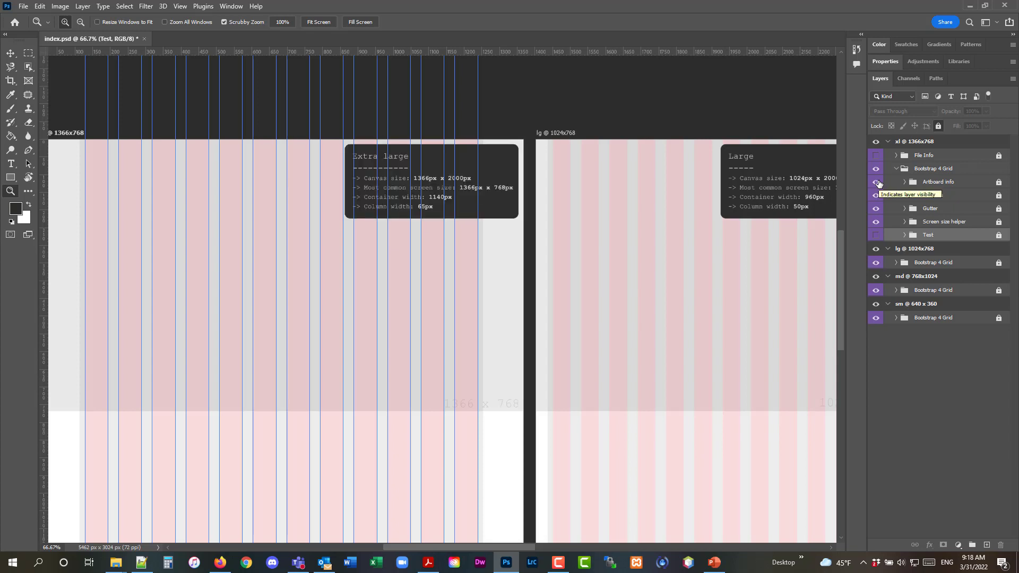
{"action": "left_click", "coordinate": [876, 195]}
{"action": "left_click", "coordinate": [876, 195]}
{"action": "left_click", "coordinate": [876, 212]}
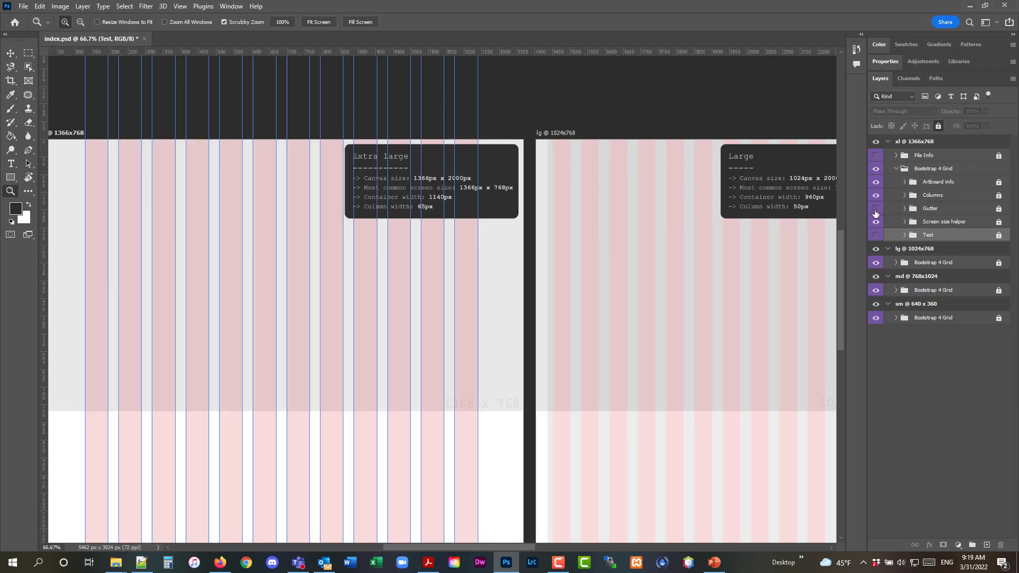
{"action": "left_click", "coordinate": [875, 212]}
{"action": "left_click", "coordinate": [875, 222]}
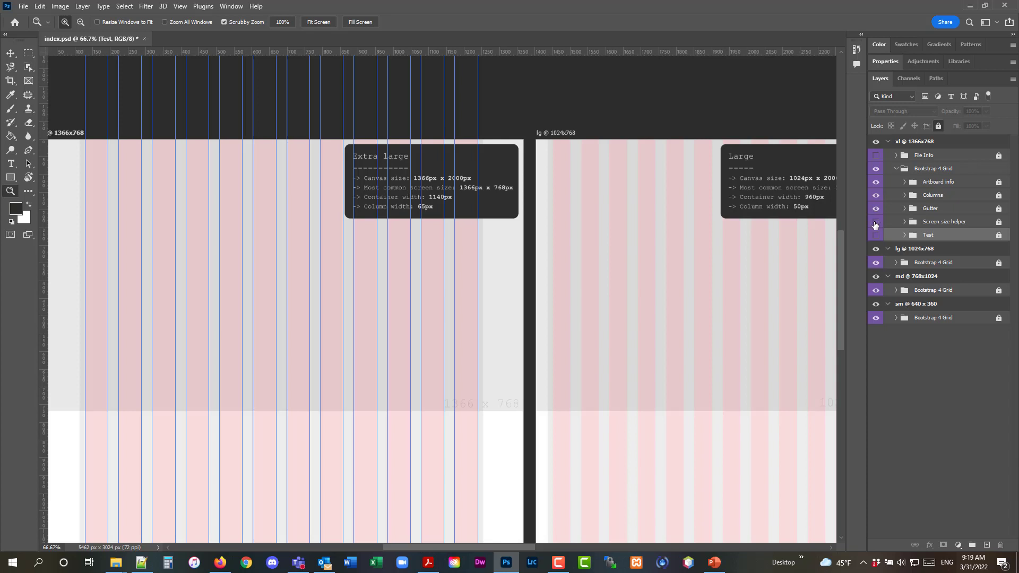
{"action": "left_click", "coordinate": [875, 223]}
- Hide the Artboard info subgroup of the xl grid and select the xl artboard
{"action": "left_click", "coordinate": [876, 182]}
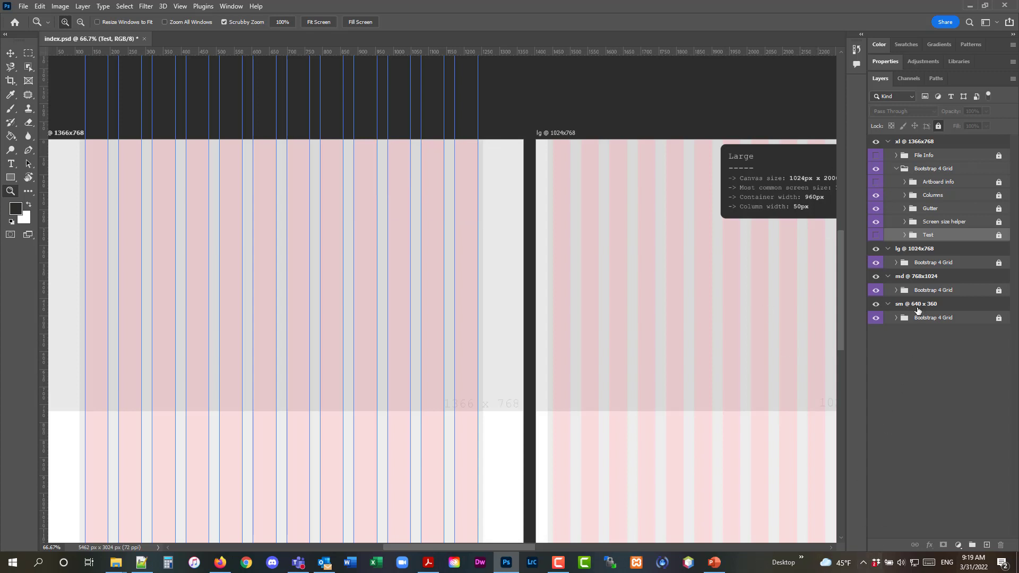
{"action": "left_click", "coordinate": [939, 143]}
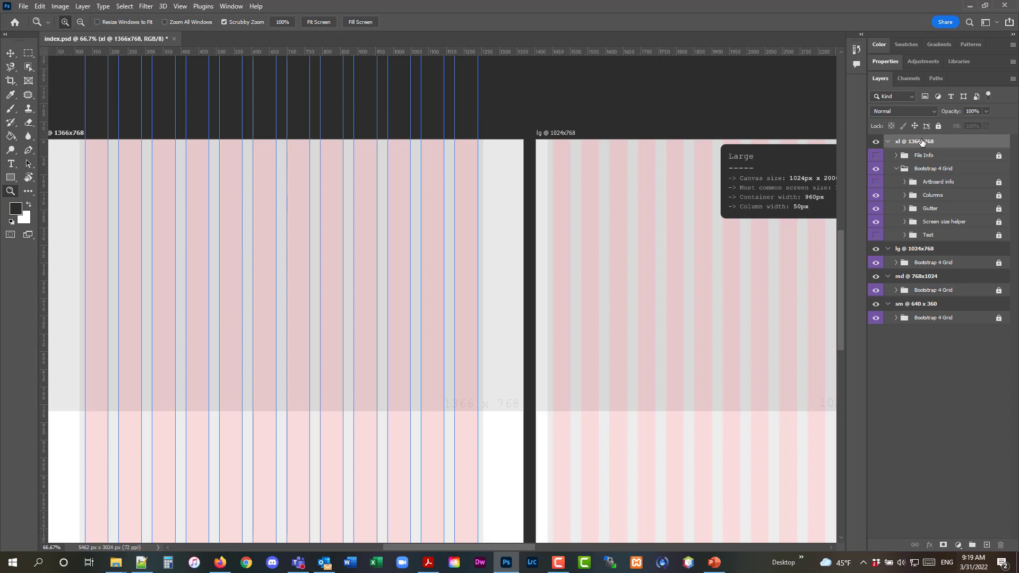
- Switch to Firefox and go back up through the web design 2024 page to its HTML help and step 1 sections
{"action": "left_click", "coordinate": [220, 563]}
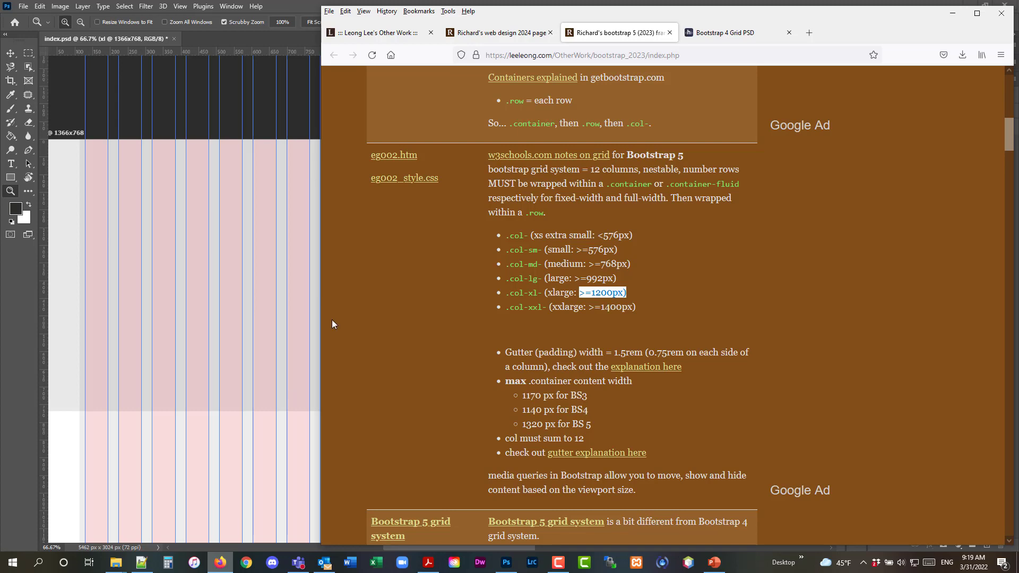
{"action": "left_click", "coordinate": [508, 34]}
{"action": "scroll", "coordinate": [642, 228], "scroll_direction": "up", "scroll_amount": 3}
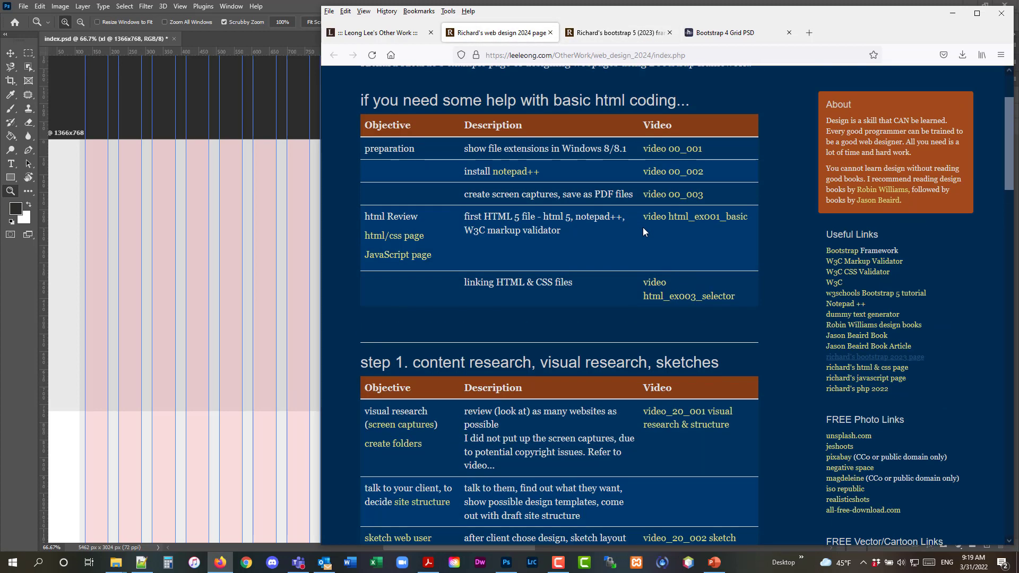
- Open the "some notes" link in step 2 of the web design 2024 page and move the browser window aside
{"action": "scroll", "coordinate": [643, 232], "scroll_direction": "up", "scroll_amount": 3}
{"action": "scroll", "coordinate": [643, 232], "scroll_direction": "down", "scroll_amount": 5}
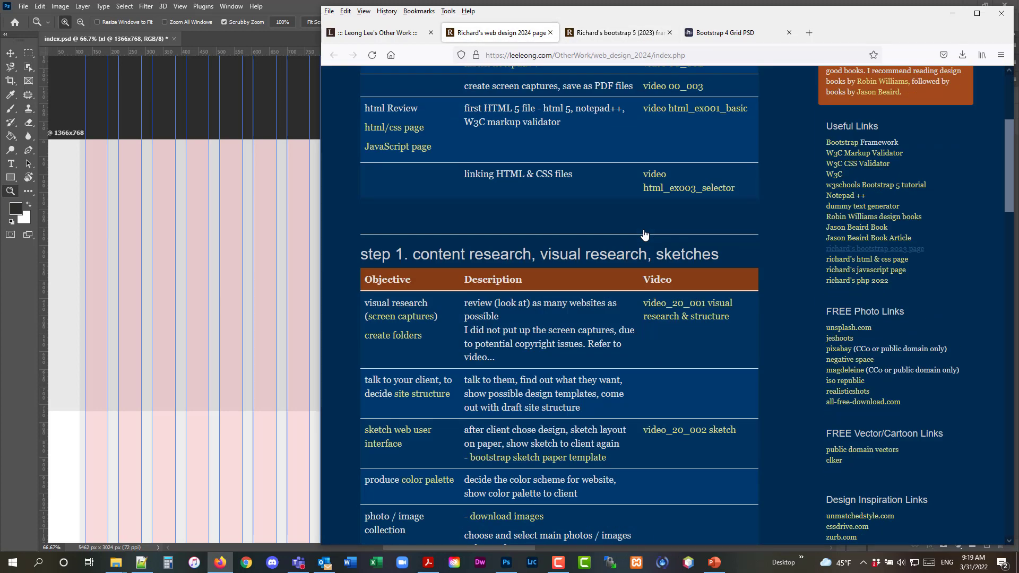
{"action": "scroll", "coordinate": [645, 234], "scroll_direction": "down", "scroll_amount": 1}
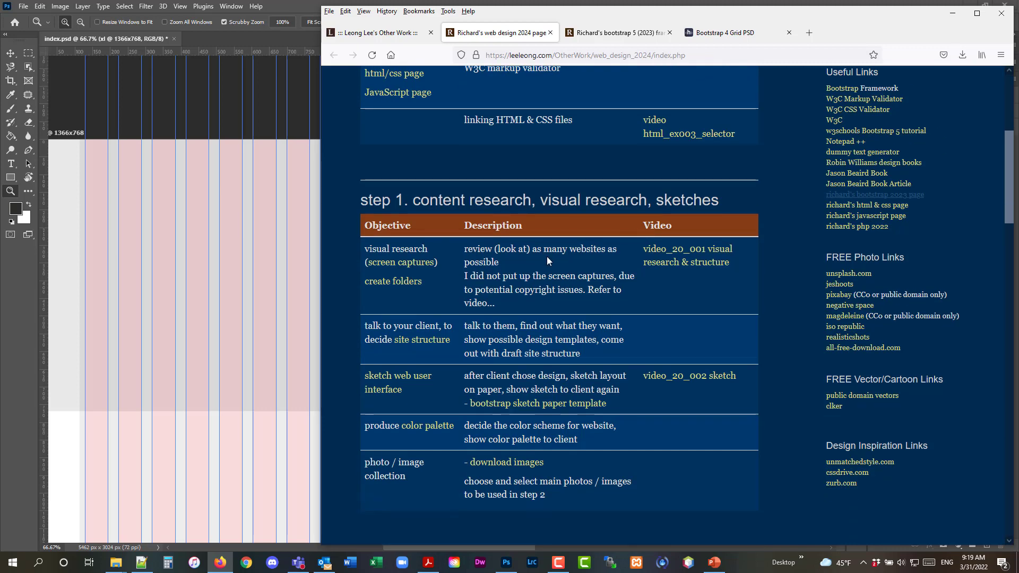
{"action": "scroll", "coordinate": [546, 260], "scroll_direction": "down", "scroll_amount": 8}
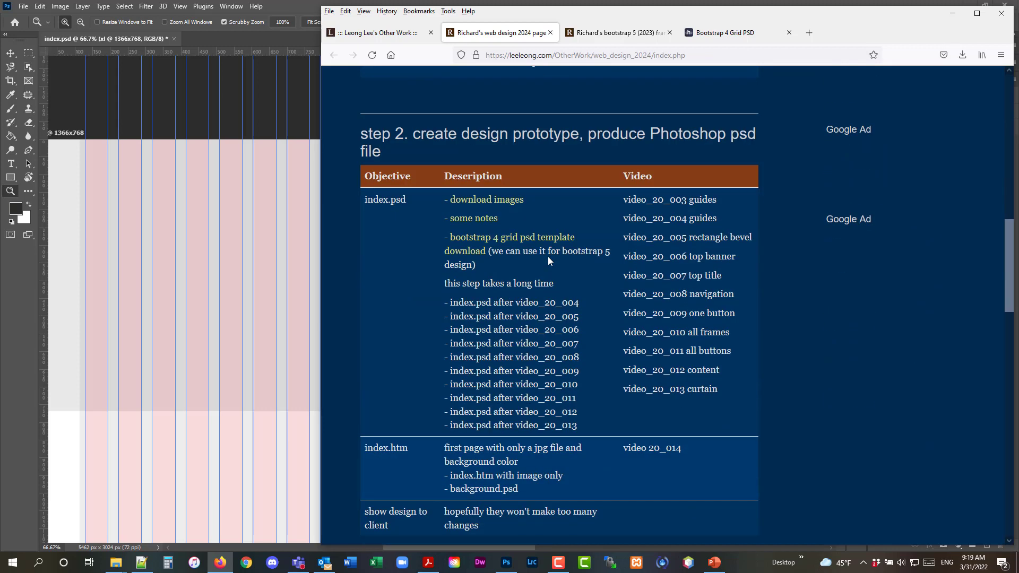
{"action": "left_click", "coordinate": [487, 219]}
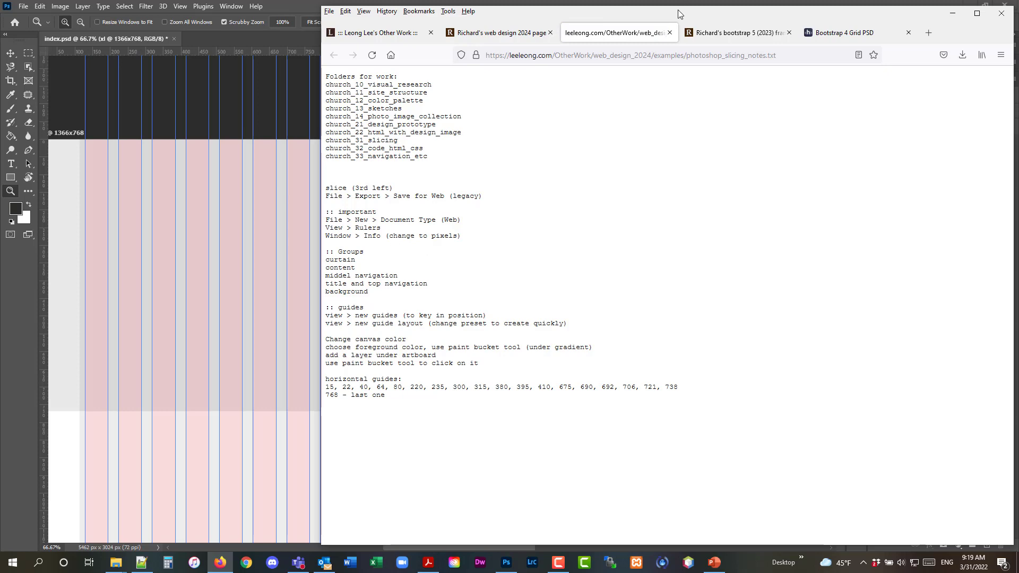
{"action": "left_click_drag", "start_coordinate": [696, 17], "coordinate": [1018, 25]}
- Switch to Photoshop, create a new group and move it inside the xl artboard above File Info
{"action": "left_click", "coordinate": [919, 138]}
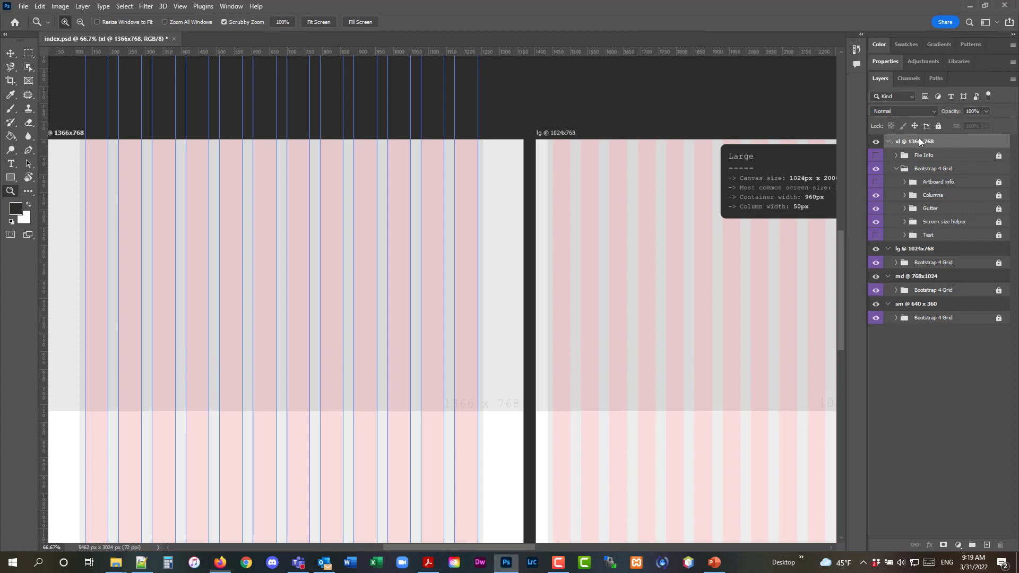
{"action": "left_click", "coordinate": [973, 547]}
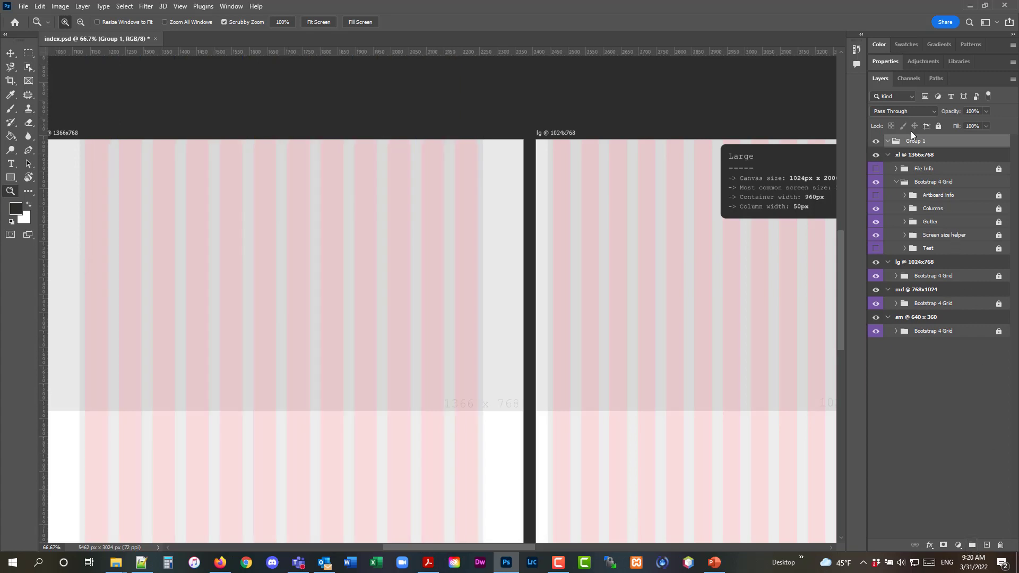
{"action": "mouse_move", "coordinate": [910, 143]}
{"action": "left_mouse_down"}
{"action": "mouse_move", "coordinate": [918, 154]}
{"action": "mouse_move", "coordinate": [921, 143]}
{"action": "left_mouse_up"}
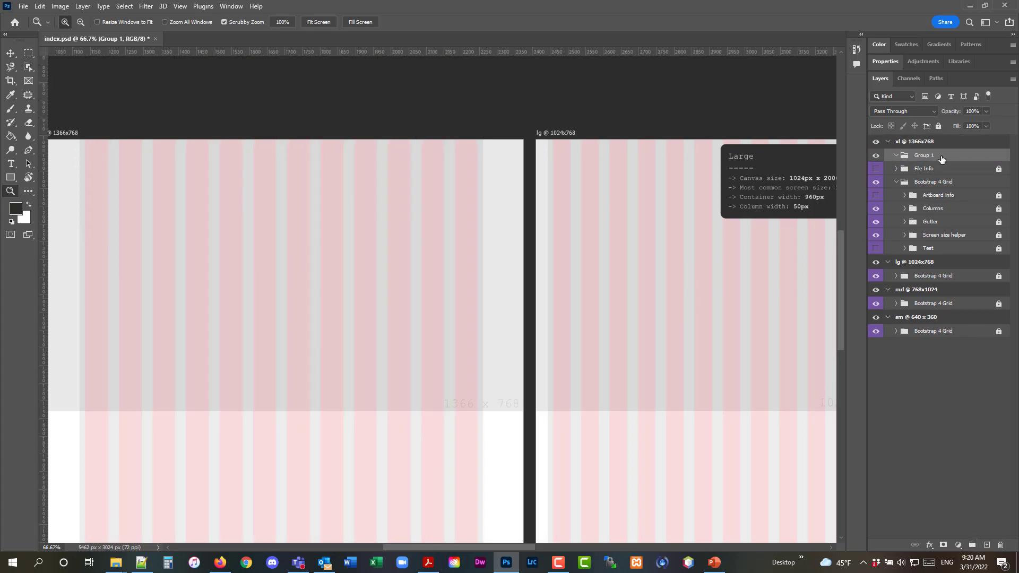
{"action": "left_click", "coordinate": [921, 143]}
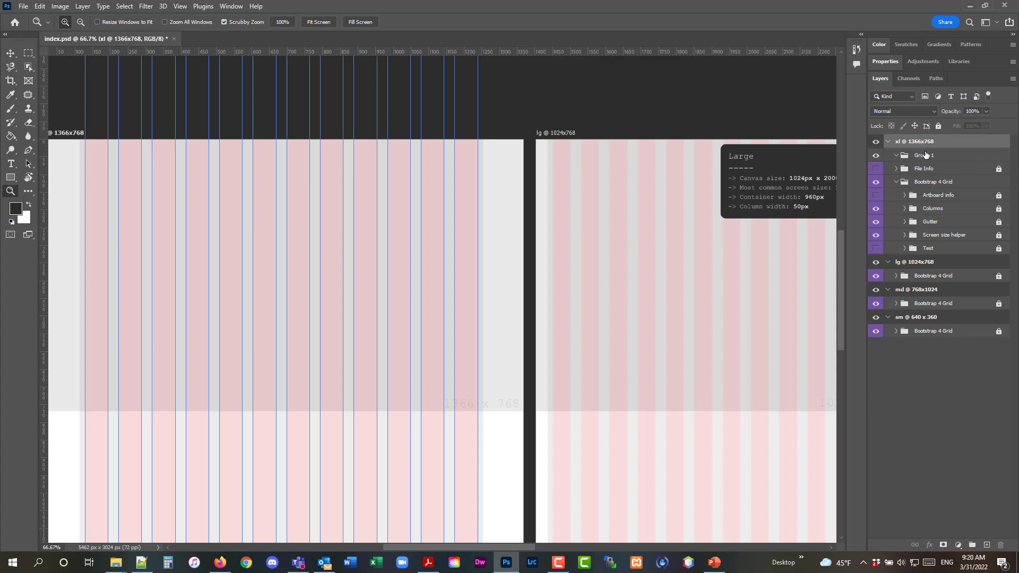
{"action": "left_click", "coordinate": [926, 155]}
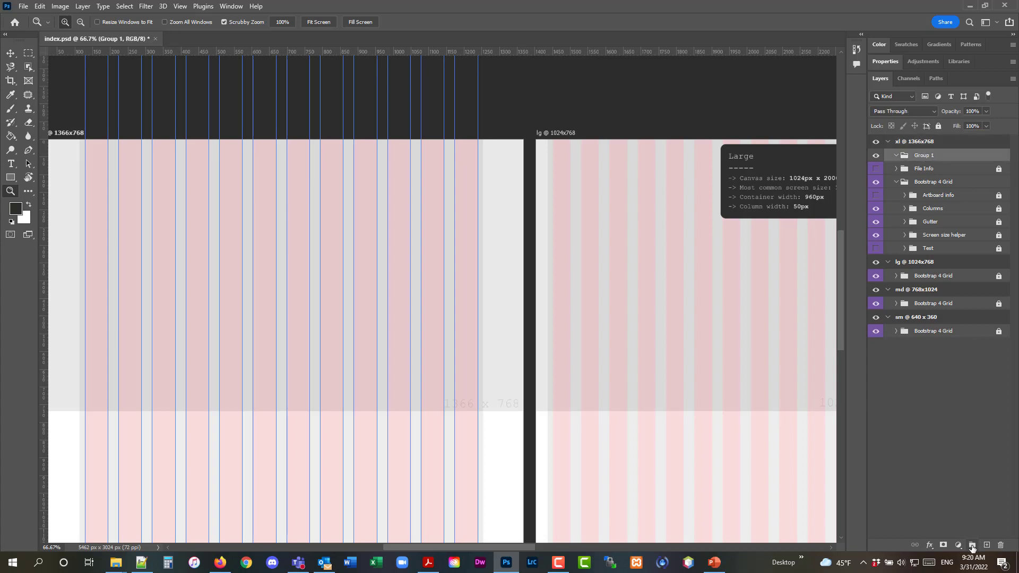
- Add four more groups above the first new group in the xl artboard
{"action": "left_click", "coordinate": [971, 545]}
{"action": "left_click", "coordinate": [972, 545]}
{"action": "left_click", "coordinate": [971, 545]}
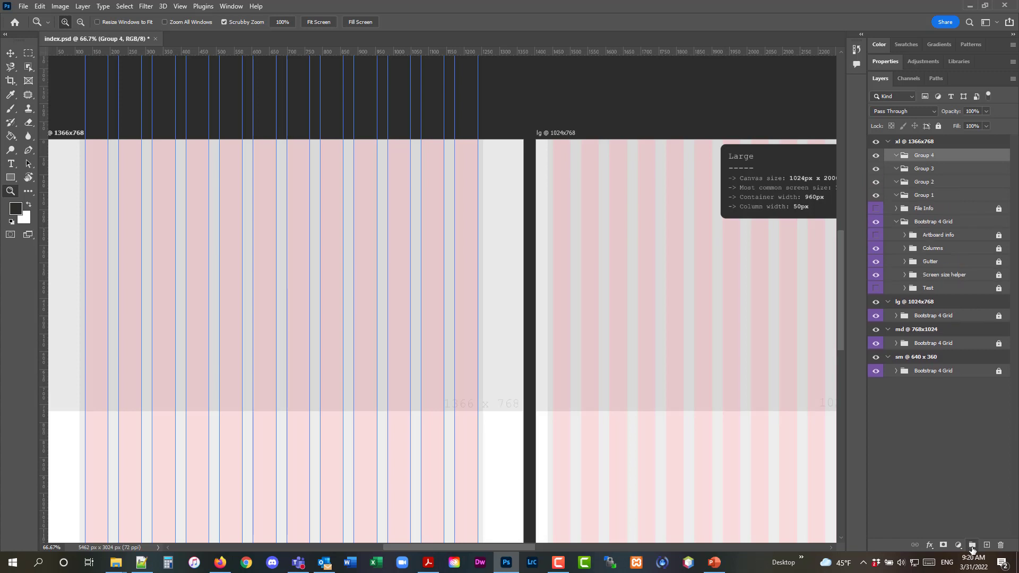
{"action": "left_click", "coordinate": [971, 545]}
- Rename Group 1 as "background" and Group 2 as "title and top navigation"
{"action": "left_click", "coordinate": [929, 209]}
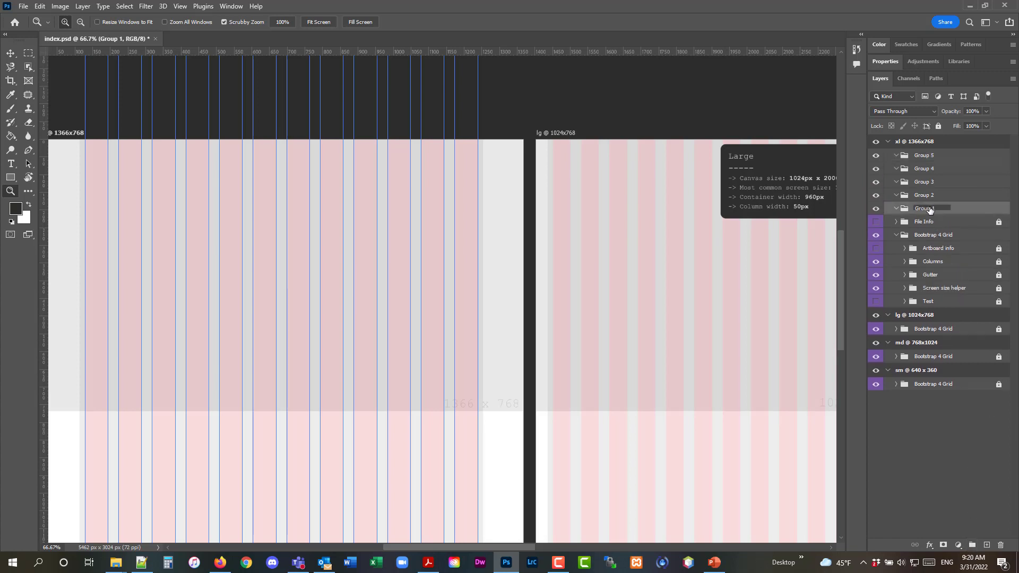
{"action": "double_click", "coordinate": [929, 209]}
{"action": "type", "text": "background"}
{"action": "key", "text": "Return"}
{"action": "double_click", "coordinate": [928, 196]}
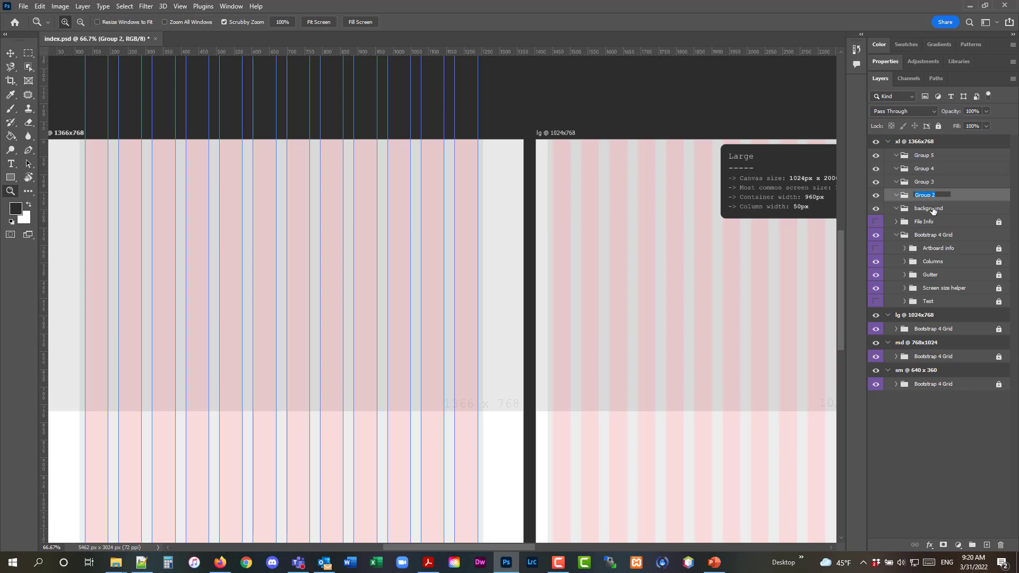
{"action": "type", "text": "title and top navigation"}
{"action": "key", "text": "Return"}
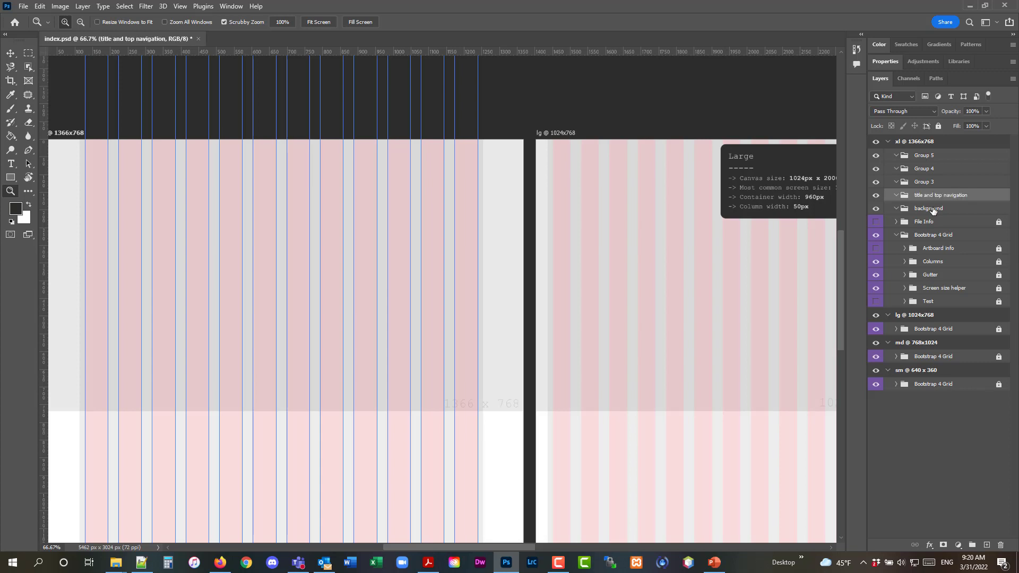
- Rename Group 3 as "middle navigation", Group 4 as "content" and Group 5 as "curtain"
{"action": "double_click", "coordinate": [927, 182]}
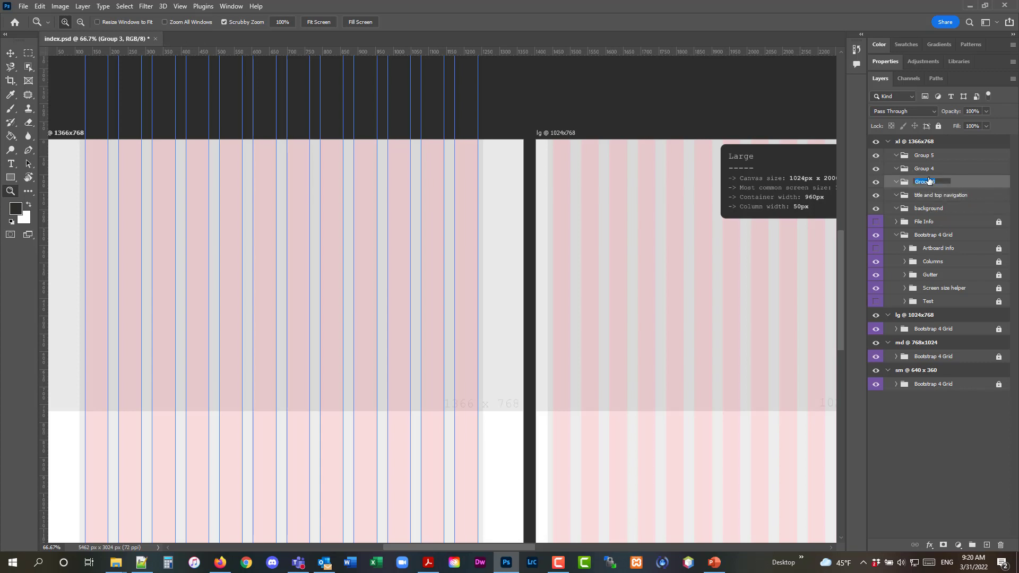
{"action": "type", "text": "middle navigation"}
{"action": "key", "text": "Return"}
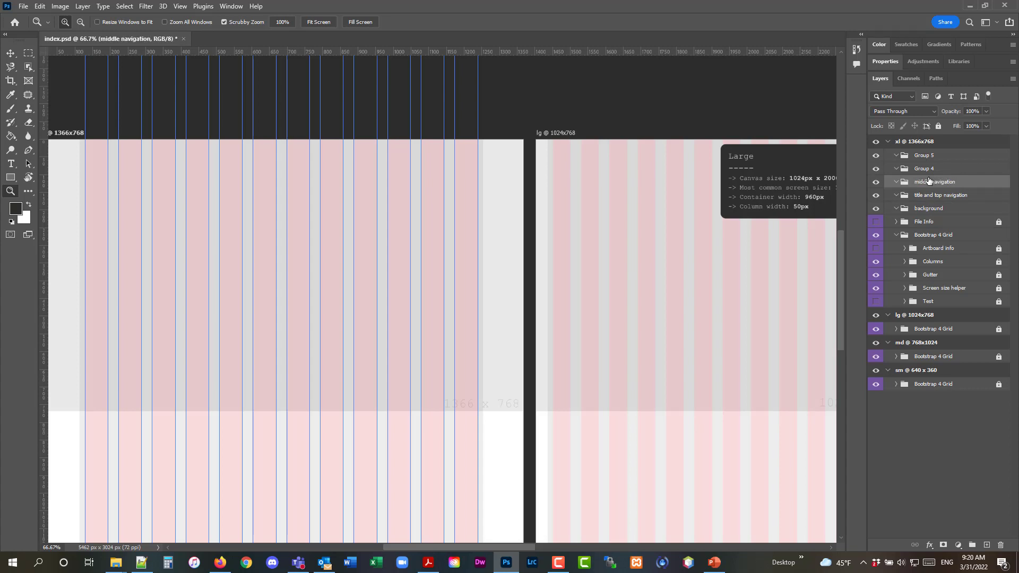
{"action": "double_click", "coordinate": [931, 168]}
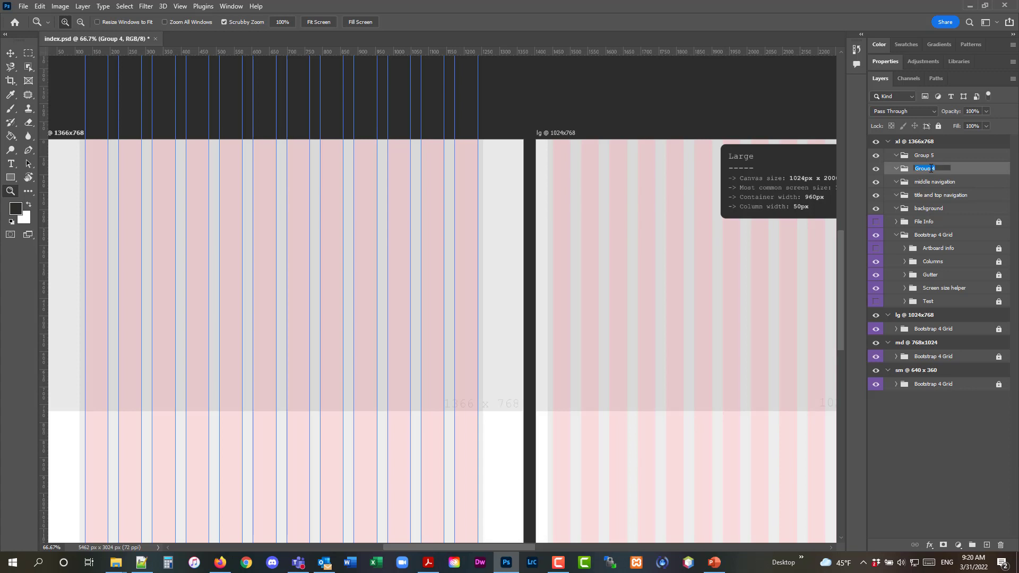
{"action": "type", "text": "content"}
{"action": "key", "text": "Return"}
{"action": "double_click", "coordinate": [928, 154]}
{"action": "type", "text": "curtain"}
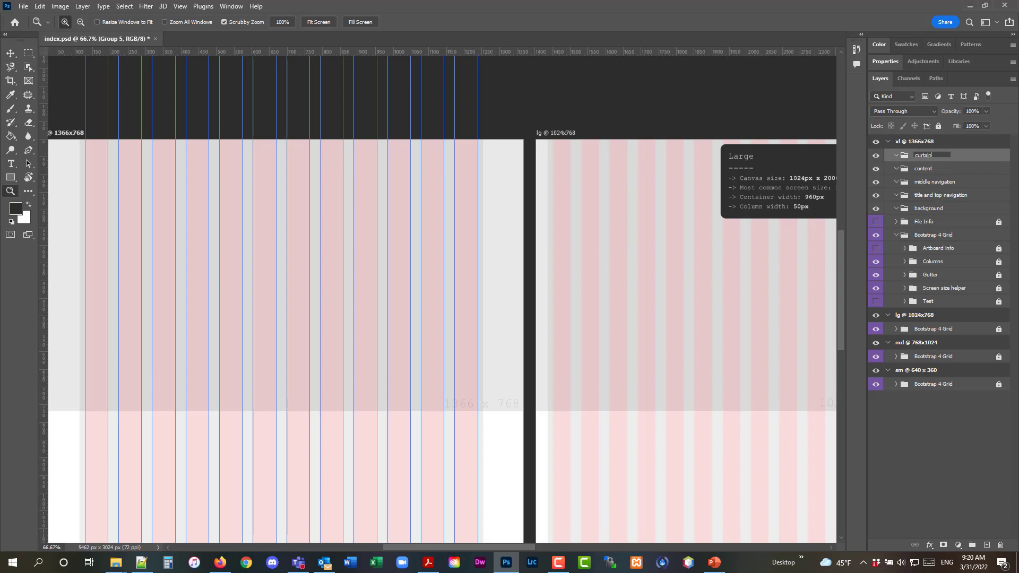
{"action": "key", "text": "Return"}
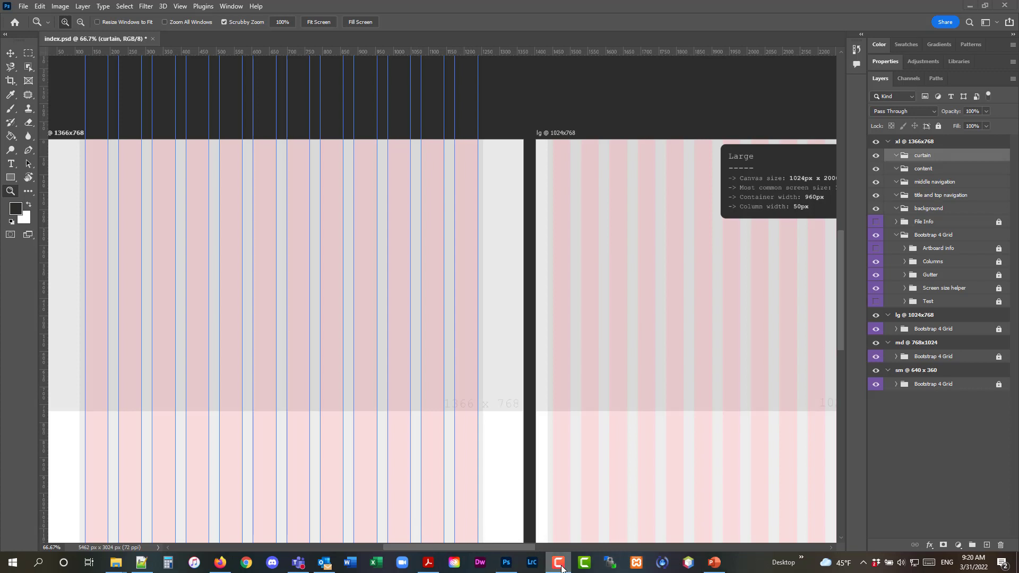
- Switch to Acrobat and examine the header, banner, button and content areas in church_design_sketch.pdf, and return to Photoshop
{"action": "left_click", "coordinate": [428, 562]}
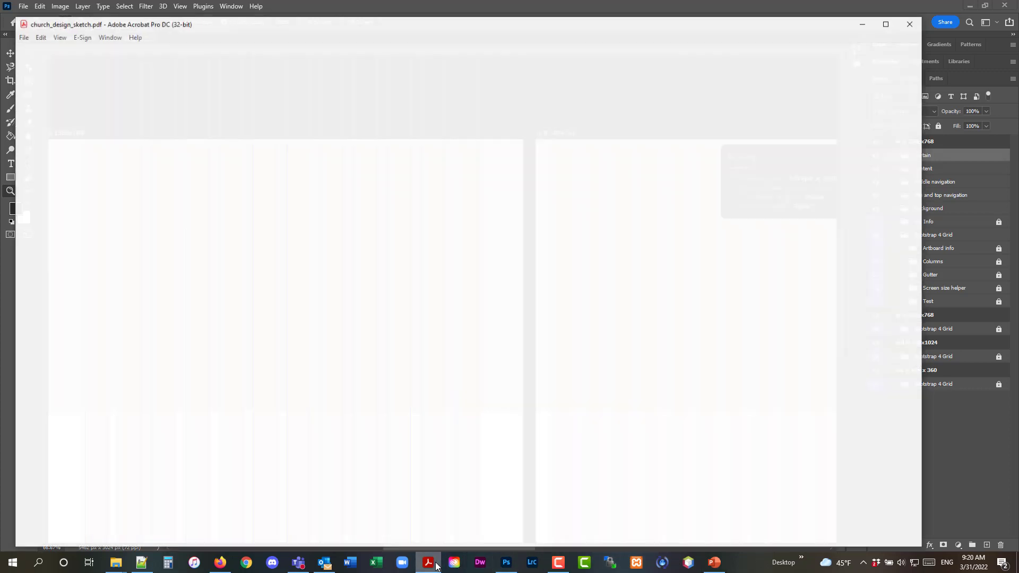
{"action": "scroll", "coordinate": [212, 214], "scroll_direction": "down", "scroll_amount": 4}
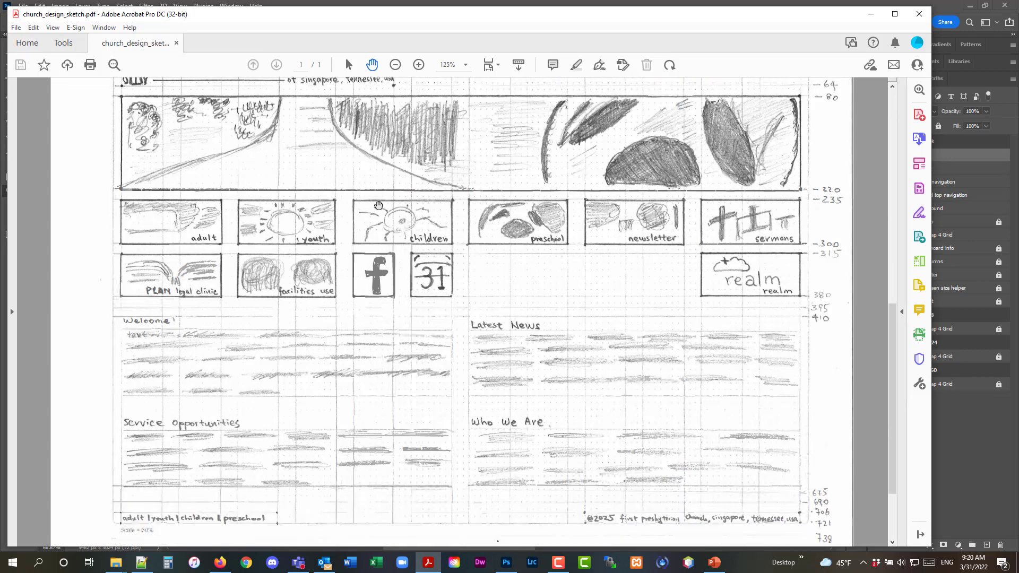
{"action": "scroll", "coordinate": [317, 313], "scroll_direction": "up", "scroll_amount": 4}
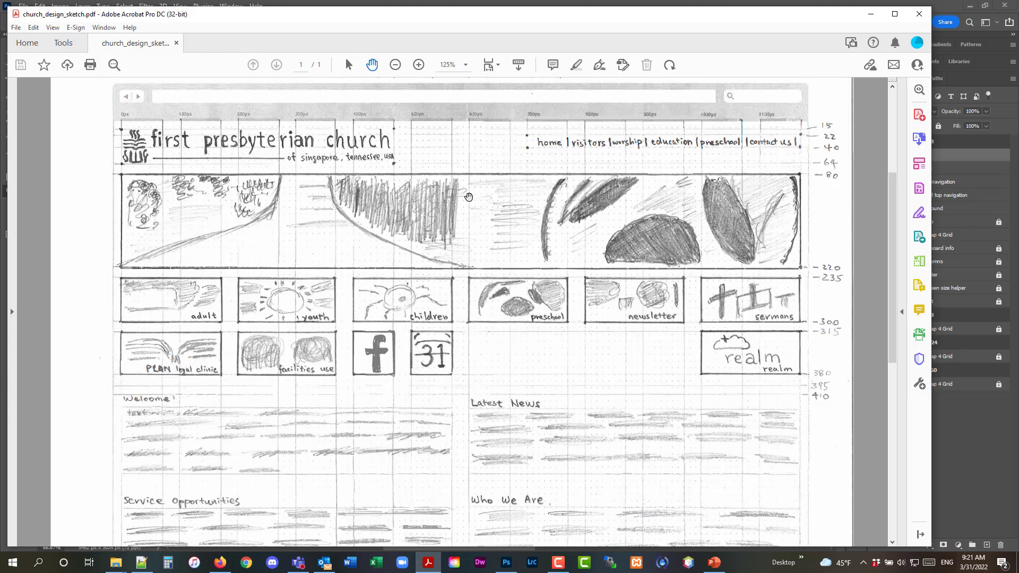
{"action": "scroll", "coordinate": [372, 204], "scroll_direction": "down", "scroll_amount": 2}
{"action": "scroll", "coordinate": [319, 206], "scroll_direction": "up", "scroll_amount": 2}
{"action": "scroll", "coordinate": [568, 451], "scroll_direction": "down", "scroll_amount": 3}
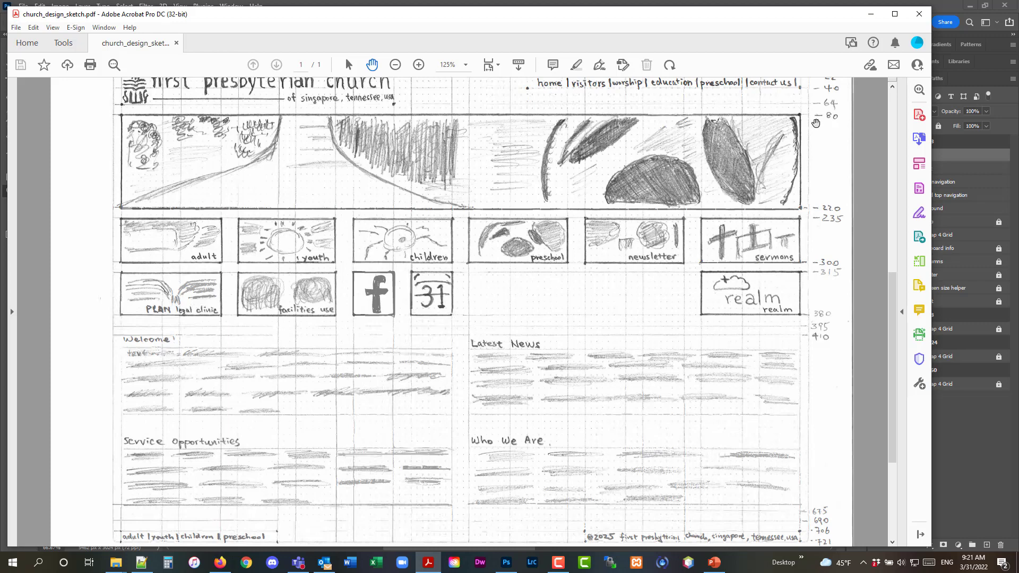
{"action": "scroll", "coordinate": [815, 123], "scroll_direction": "up", "scroll_amount": 2}
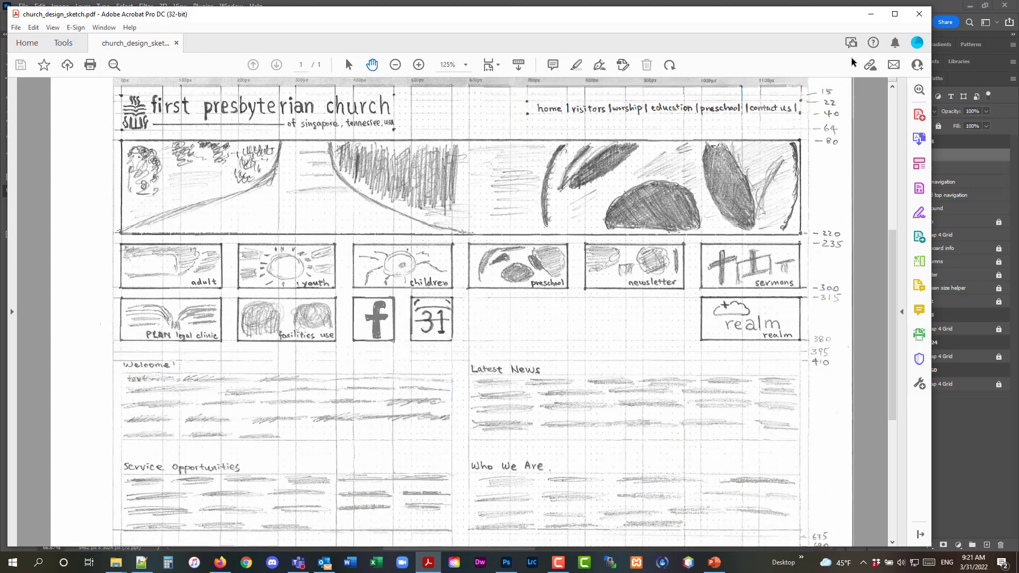
{"action": "left_click", "coordinate": [870, 20]}
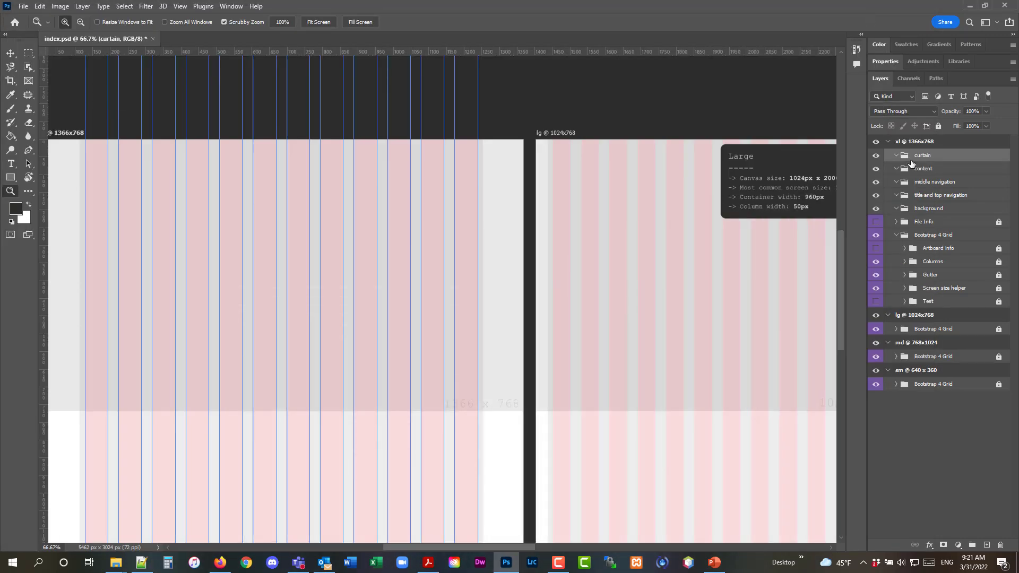
- Collapse the xl artboard's Bootstrap 4 Grid group and select the background group
{"action": "left_click", "coordinate": [895, 236]}
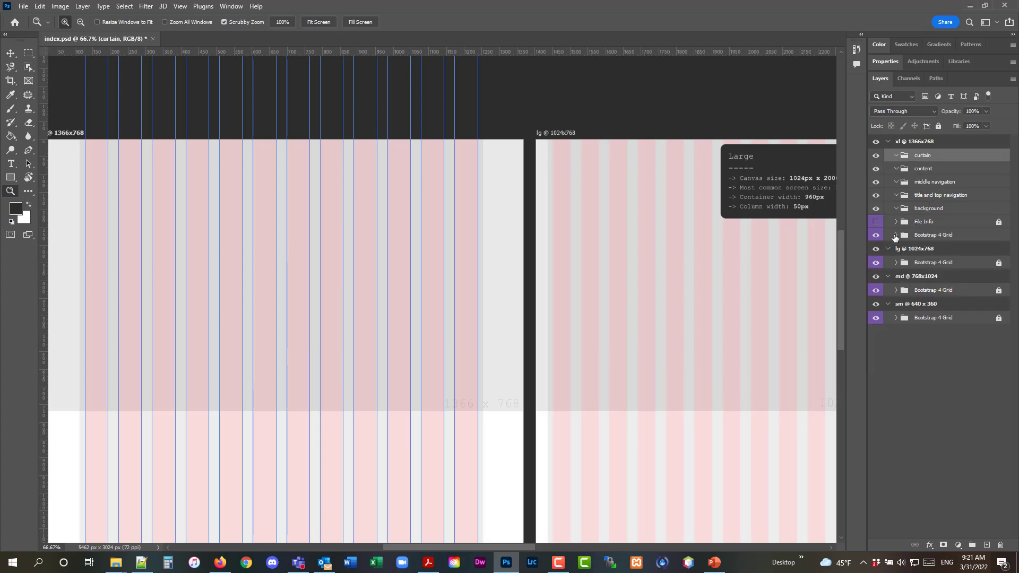
{"action": "left_click", "coordinate": [929, 209]}
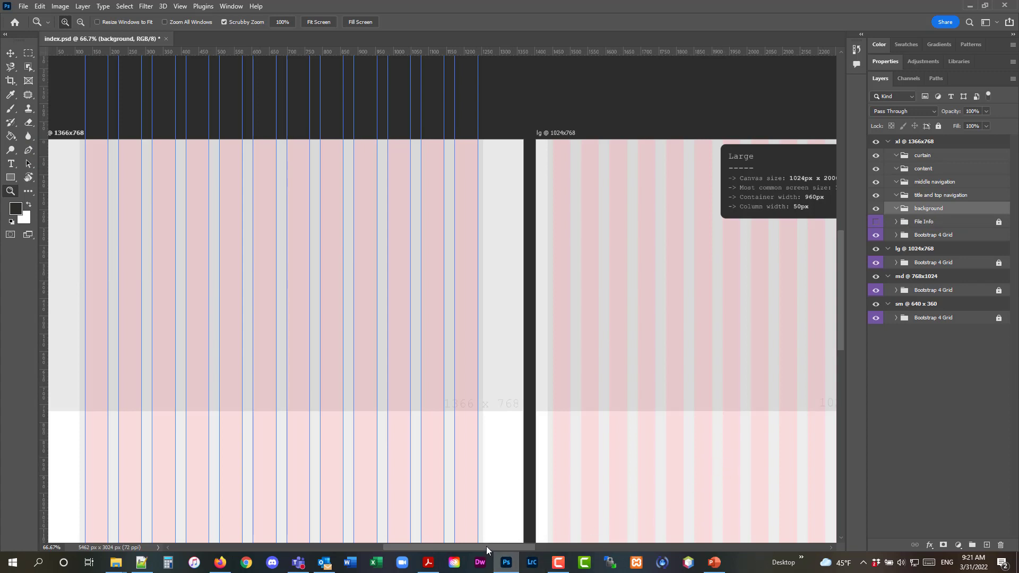
{"action": "mouse_move", "coordinate": [486, 546]}
{"action": "left_mouse_down"}
{"action": "mouse_move", "coordinate": [463, 547]}
{"action": "mouse_move", "coordinate": [482, 546]}
{"action": "left_mouse_up"}
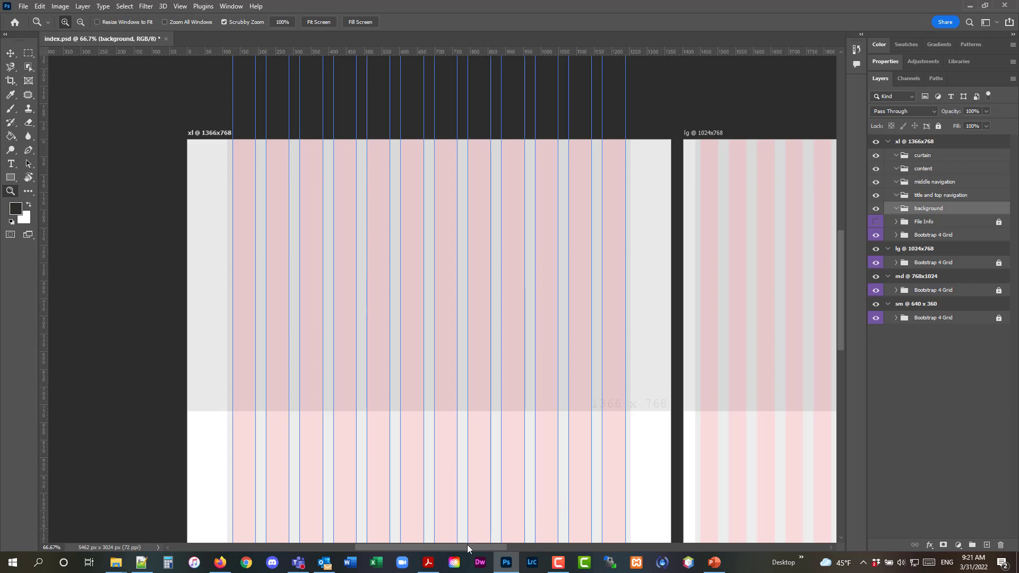
{"action": "mouse_move", "coordinate": [467, 544]}
{"action": "left_mouse_down"}
{"action": "mouse_move", "coordinate": [653, 542]}
{"action": "mouse_move", "coordinate": [449, 552]}
{"action": "left_mouse_up"}
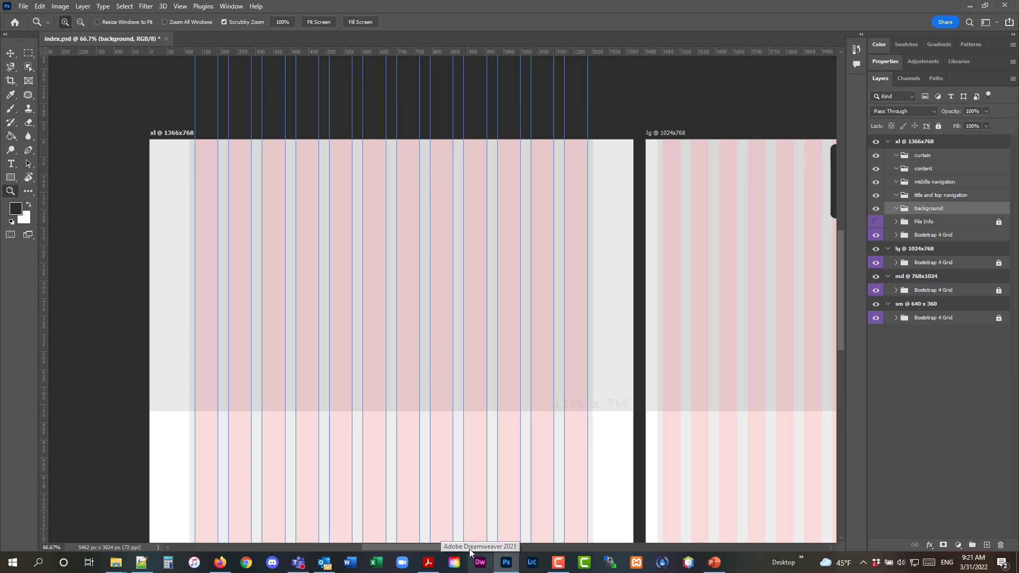
{"action": "left_click_drag", "start_coordinate": [469, 548], "coordinate": [608, 548]}
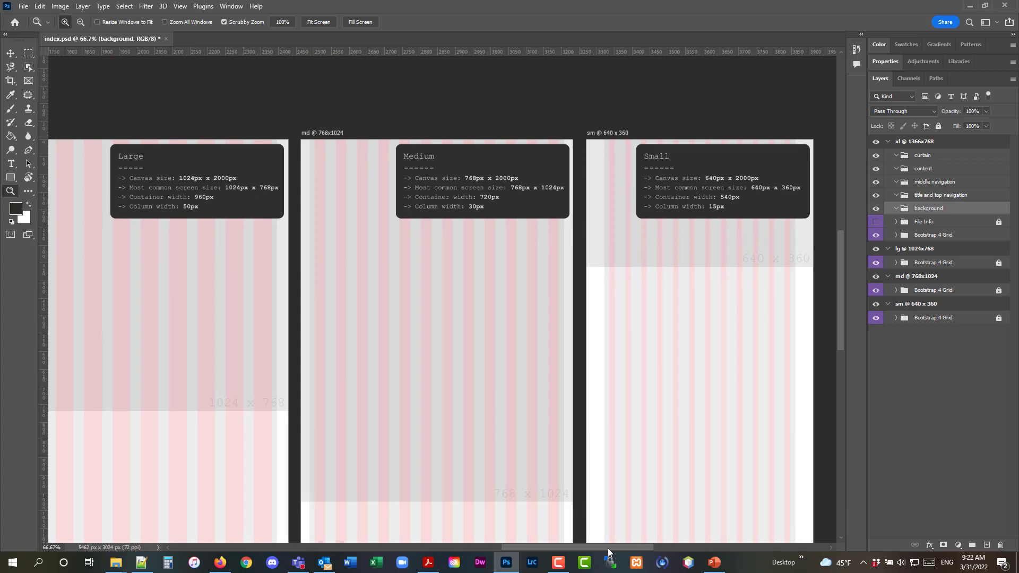
{"action": "left_click_drag", "start_coordinate": [608, 550], "coordinate": [461, 549]}
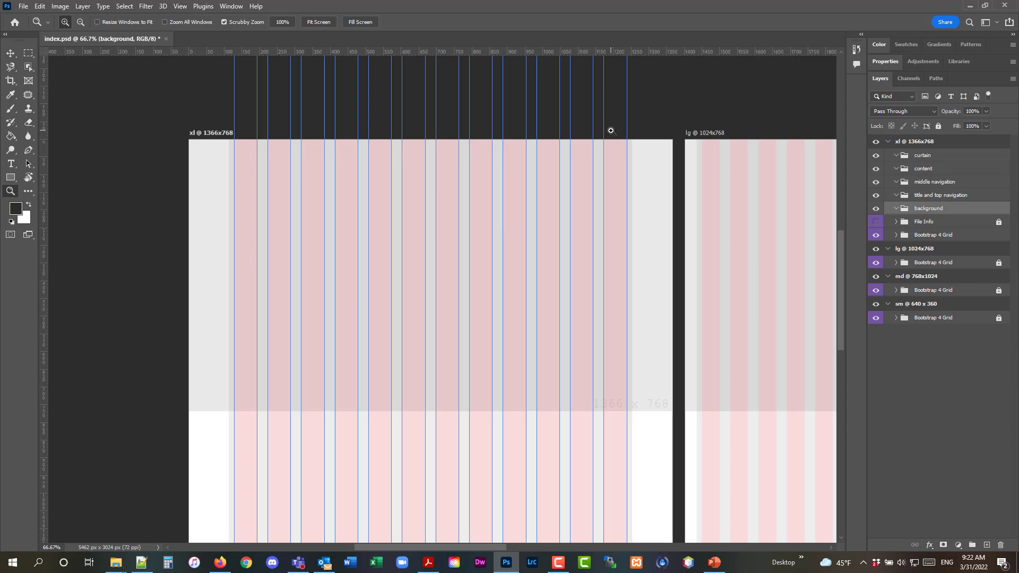
- Add a new layer inside the background group and name it "background"
{"action": "left_click", "coordinate": [986, 547]}
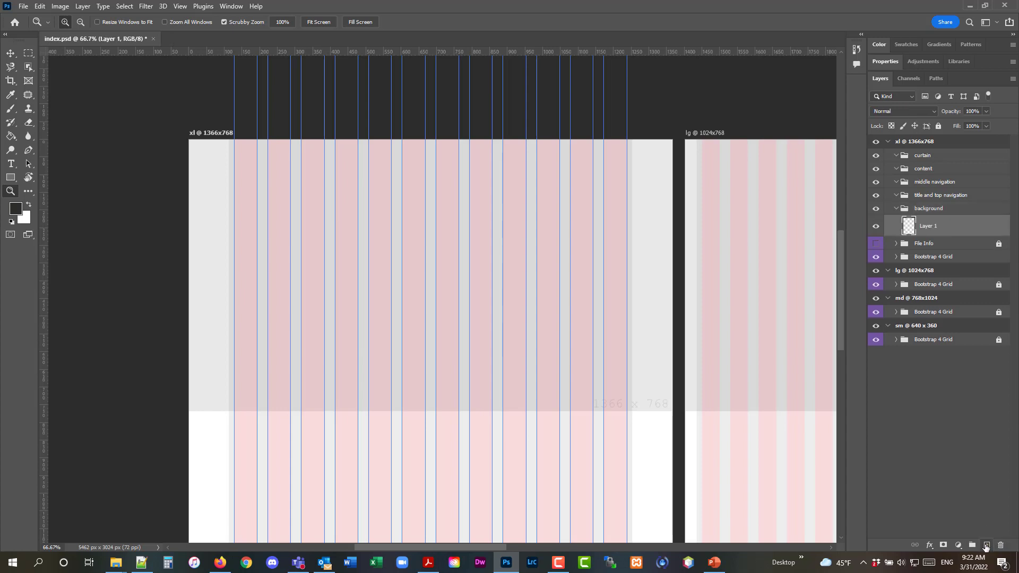
{"action": "double_click", "coordinate": [935, 229]}
{"action": "type", "text": "background"}
{"action": "key", "text": "Return"}
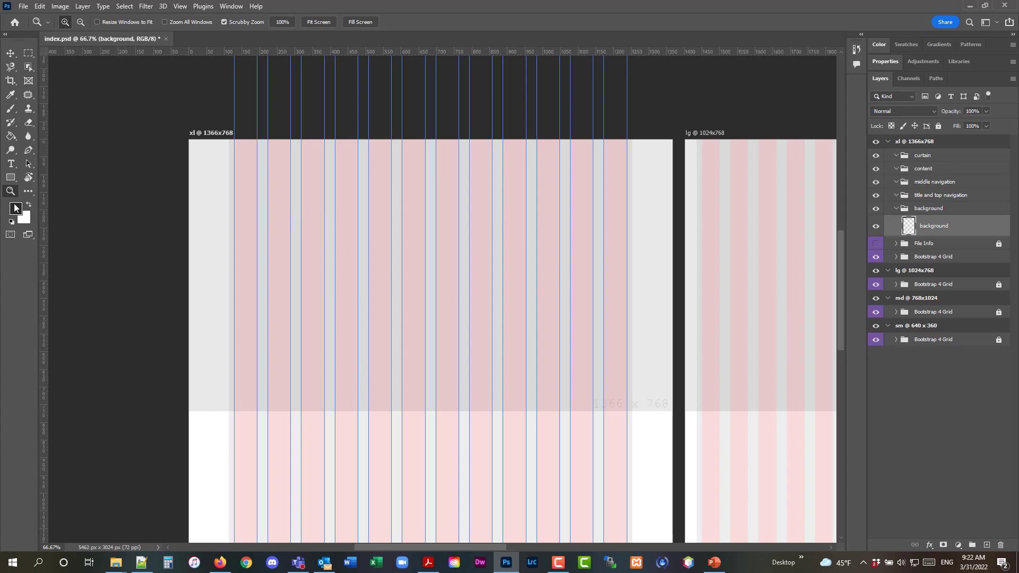
- Switch to Notepad++ and copy the colour code 3e3e39 from read_me.txt
{"action": "left_click", "coordinate": [141, 562]}
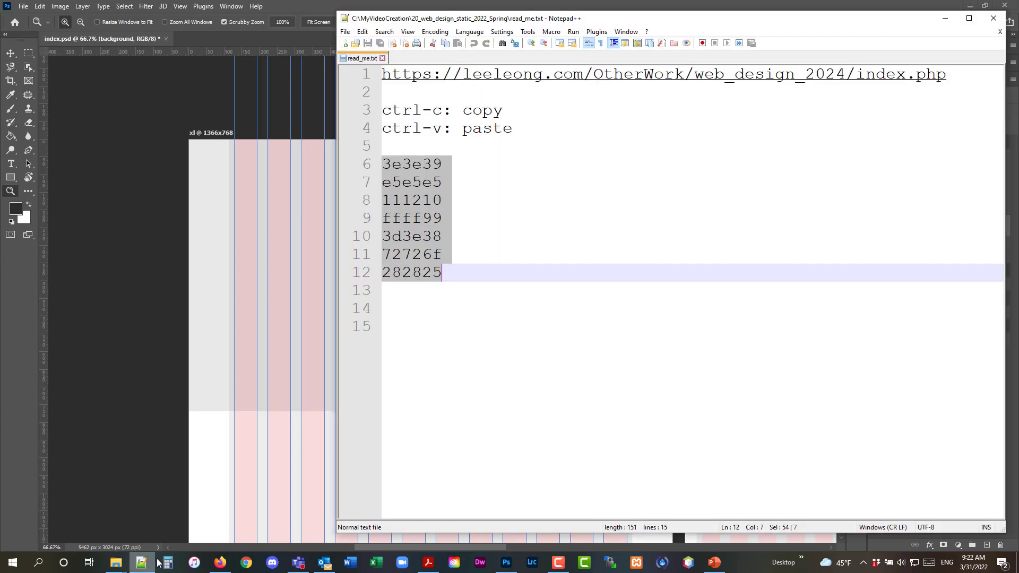
{"action": "left_click", "coordinate": [445, 154]}
{"action": "left_click_drag", "start_coordinate": [443, 165], "coordinate": [382, 164]}
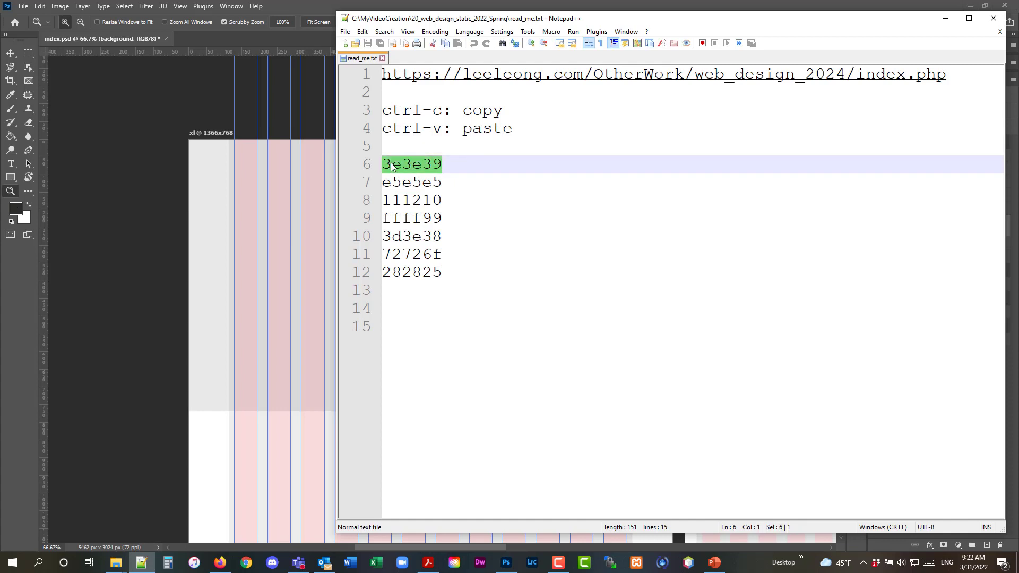
{"action": "right_click", "coordinate": [392, 166]}
{"action": "left_click", "coordinate": [409, 182]}
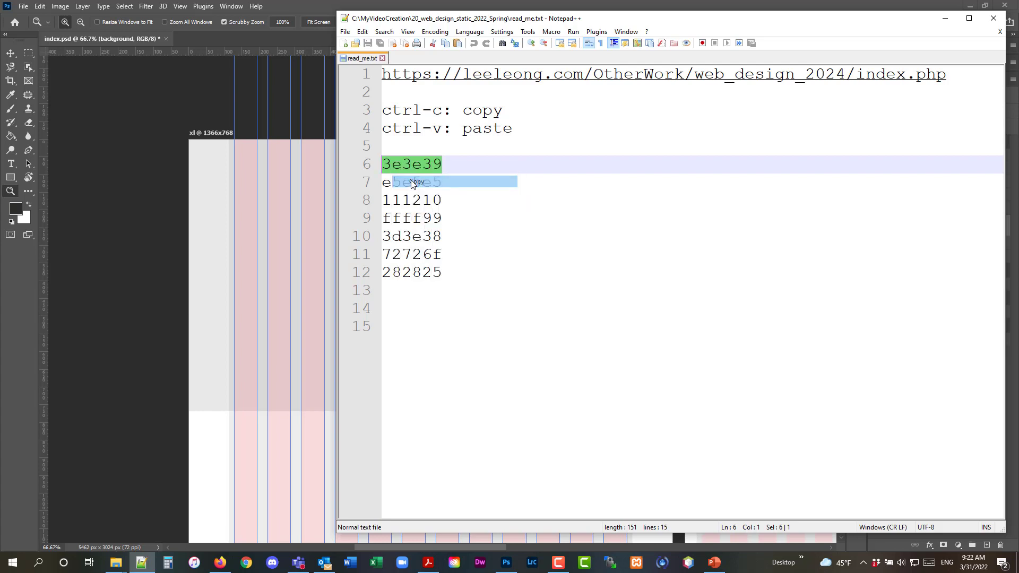
- Return to Photoshop and set the foreground colour to the copied code 3e3e39
{"action": "left_click", "coordinate": [945, 18]}
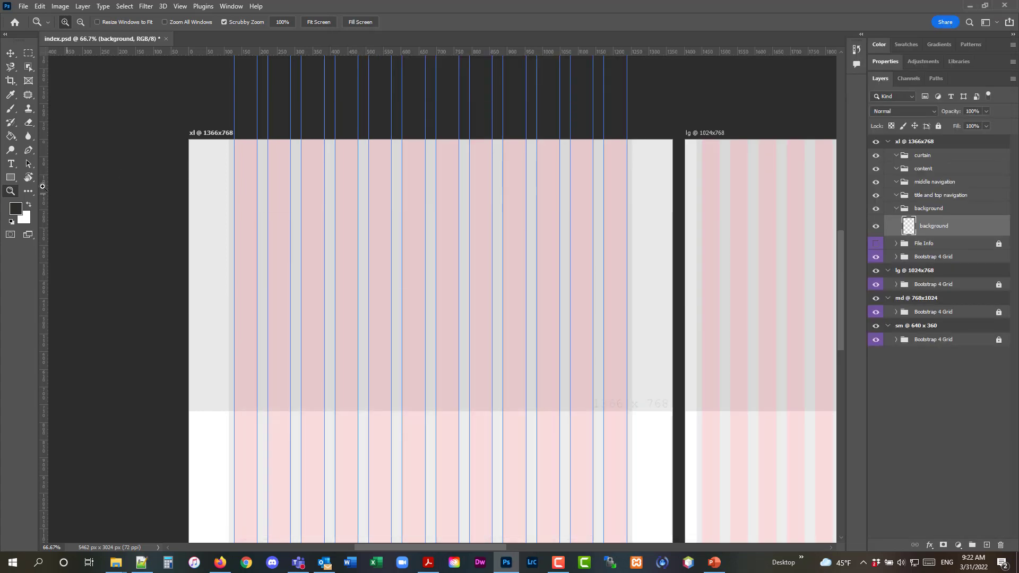
{"action": "left_click", "coordinate": [16, 208]}
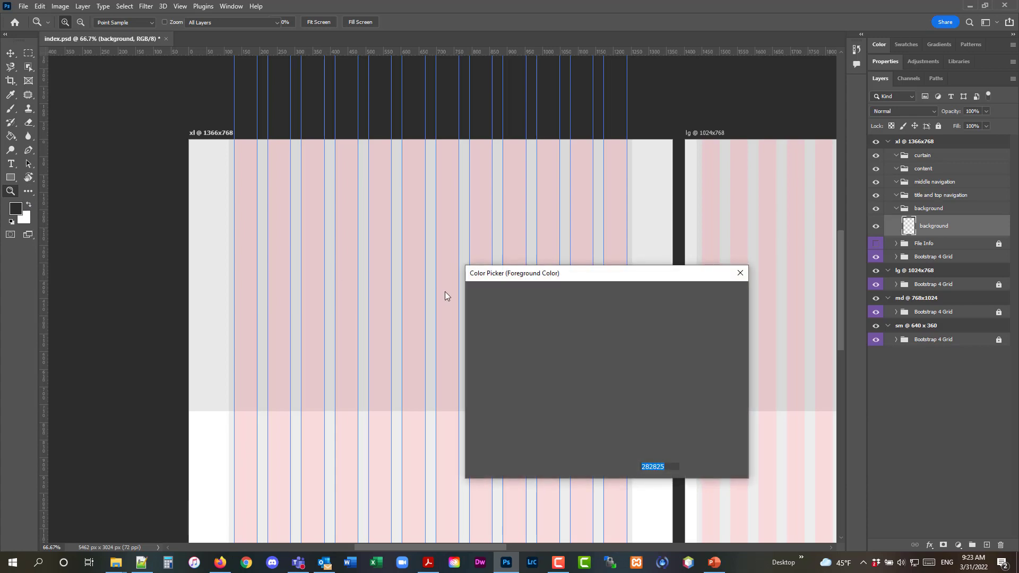
{"action": "key", "text": "ctrl+v"}
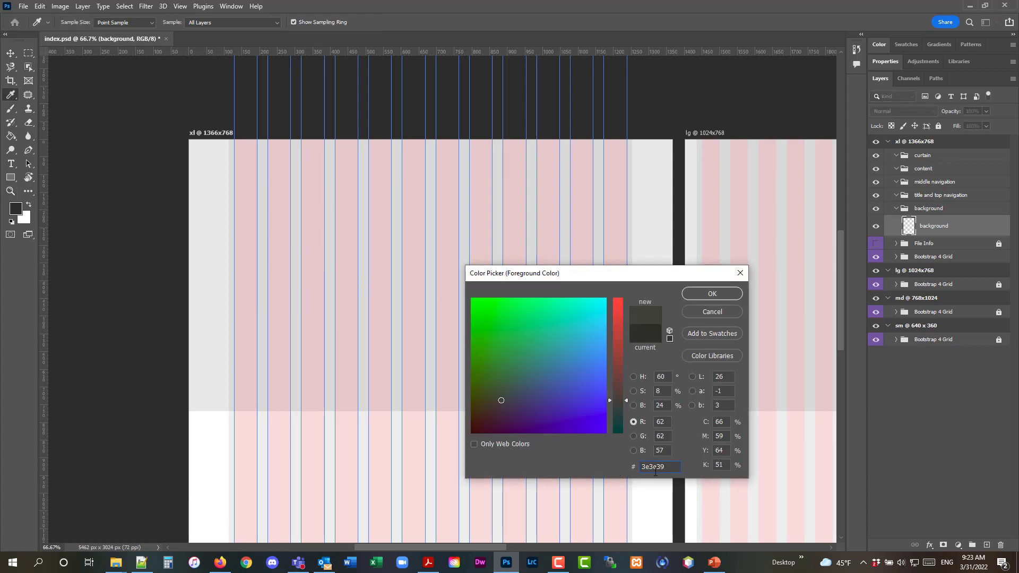
{"action": "left_click_drag", "start_coordinate": [665, 467], "coordinate": [623, 469]}
{"action": "left_click", "coordinate": [716, 293]}
{"action": "key", "text": "z"}
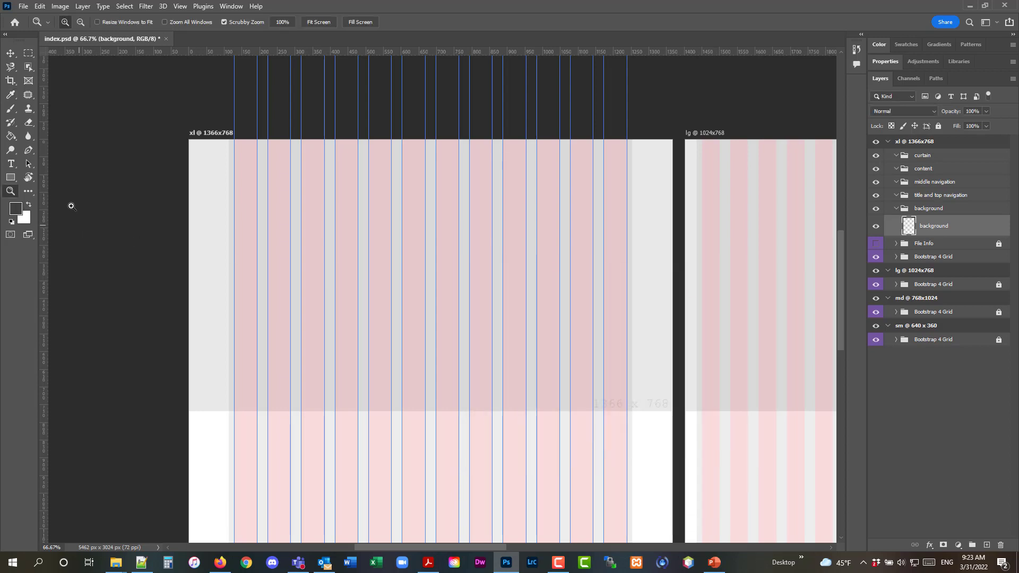
- Fill the background layer of the xl artboard with the foreground colour using the Paint Bucket tool
{"action": "left_click", "coordinate": [11, 137]}
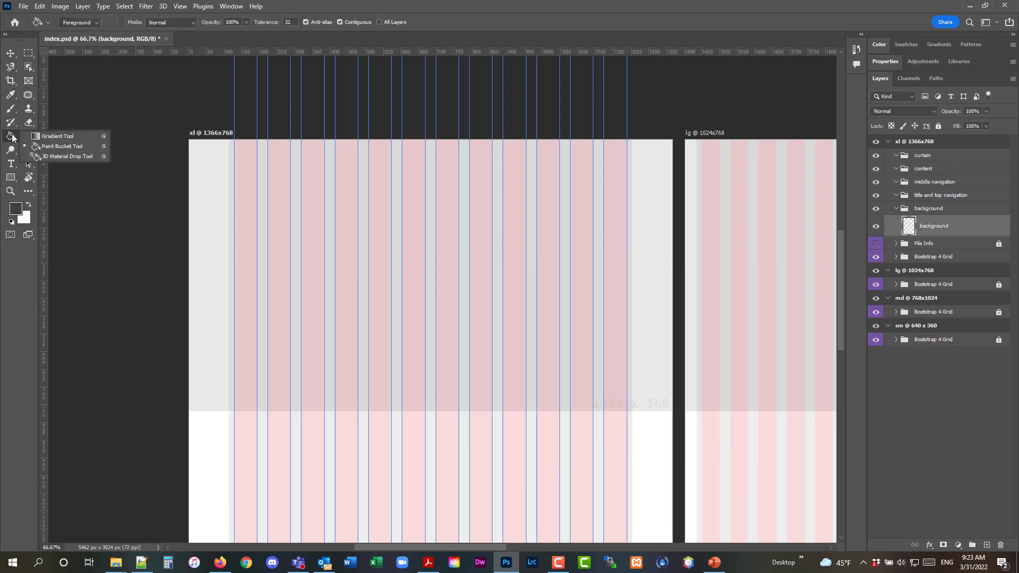
{"action": "left_click", "coordinate": [69, 145]}
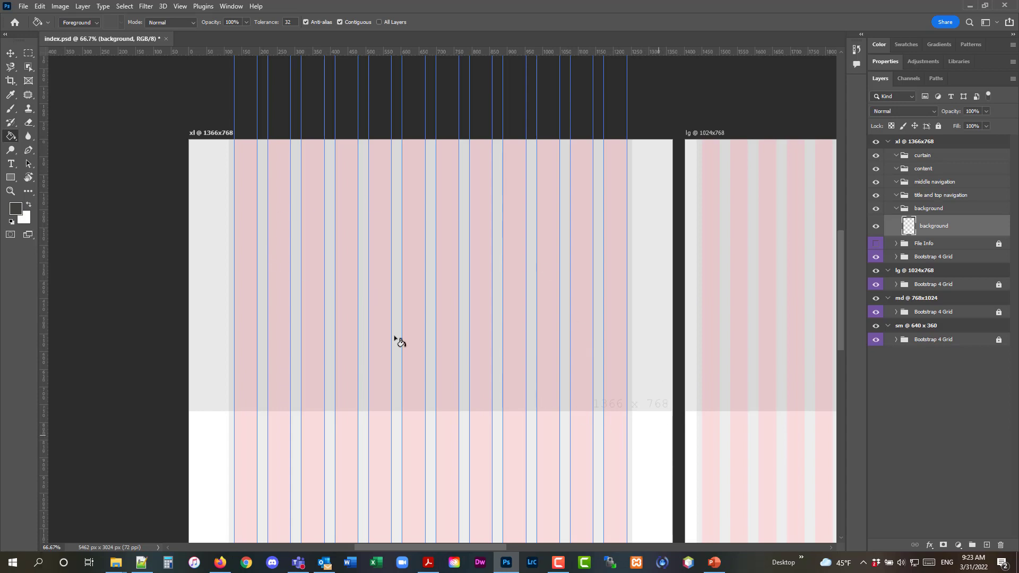
{"action": "left_click", "coordinate": [651, 446]}
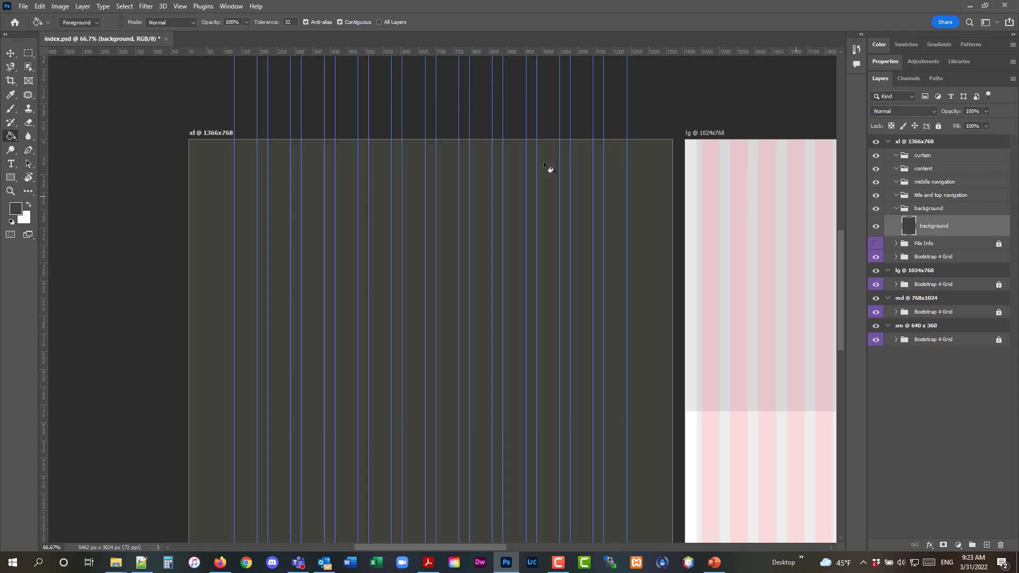
- Save index.psd, check the saved file in the church_21_design_prototype folder in File Explorer, and return to Photoshop
{"action": "left_click", "coordinate": [23, 6]}
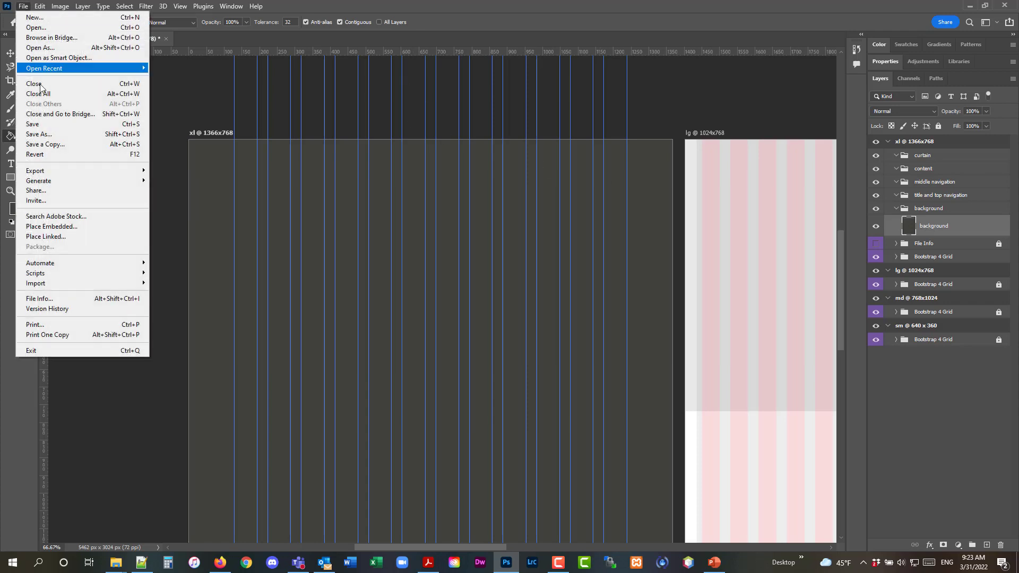
{"action": "left_click", "coordinate": [49, 126]}
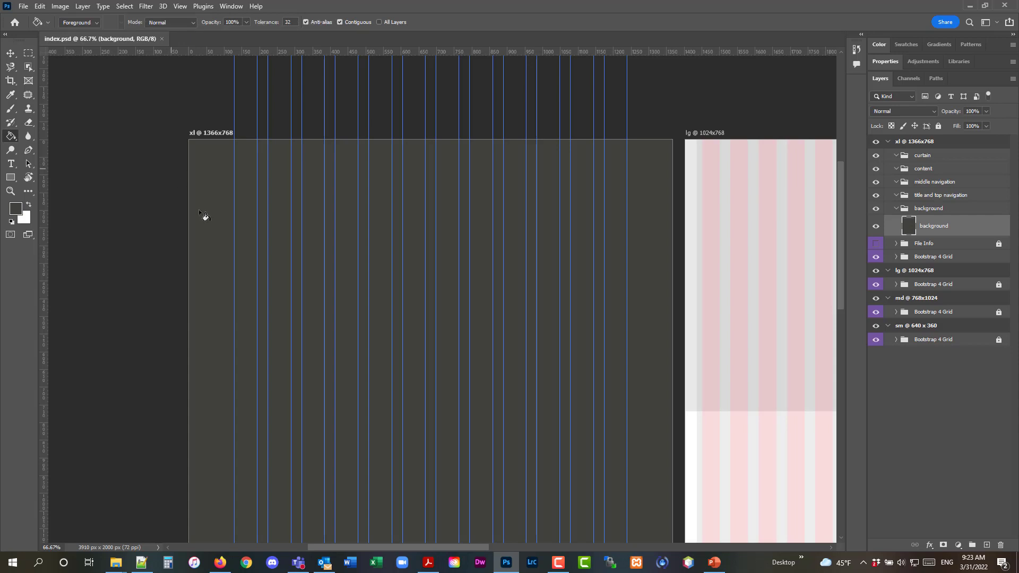
{"action": "mouse_move", "coordinate": [116, 563]}
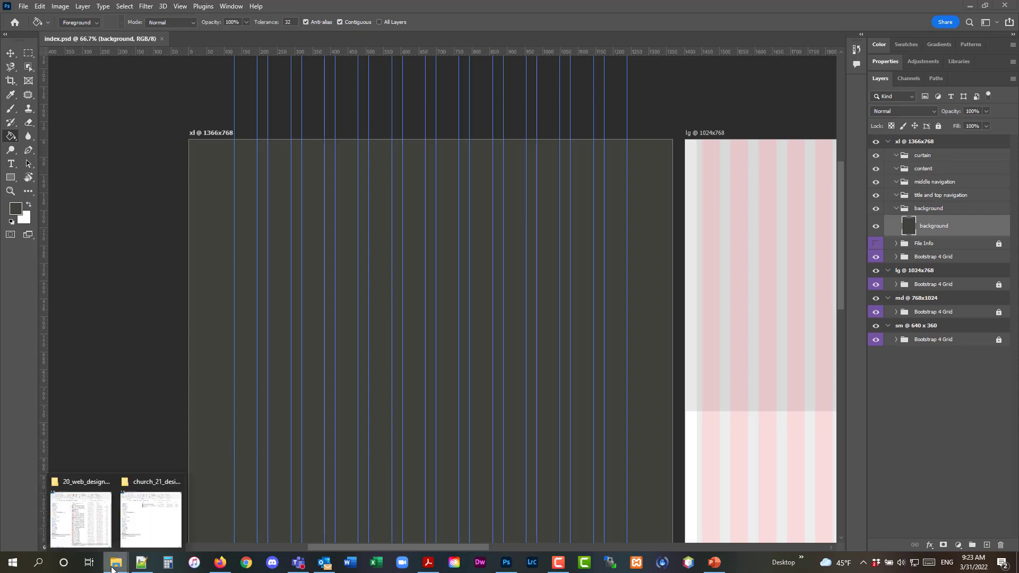
{"action": "left_click", "coordinate": [150, 517]}
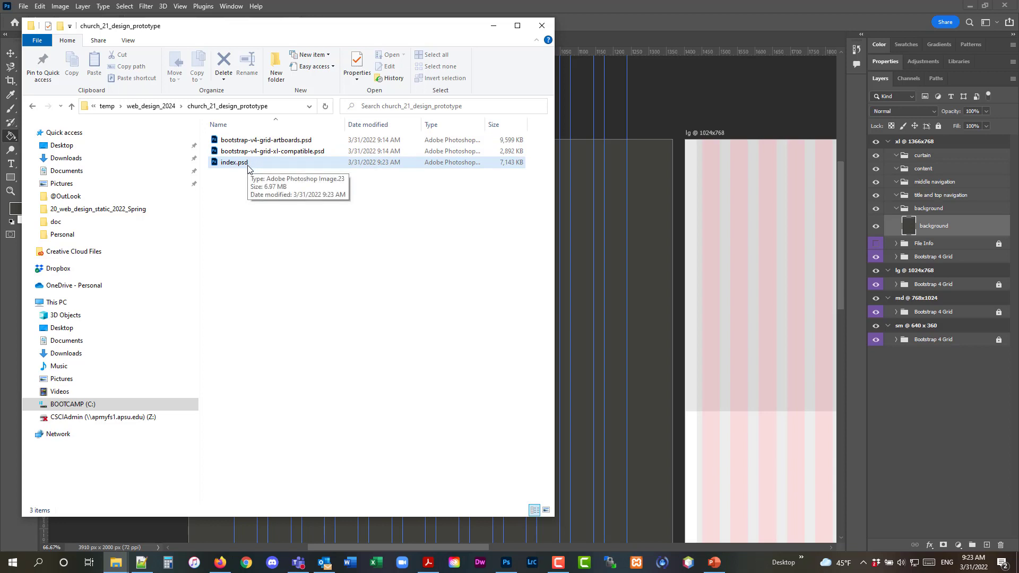
{"action": "left_click", "coordinate": [626, 8]}
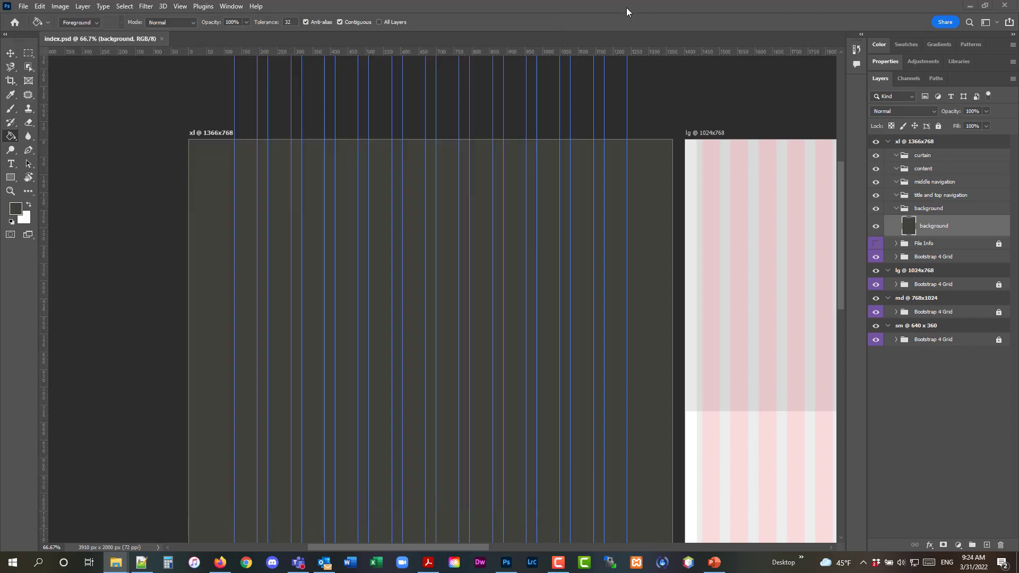